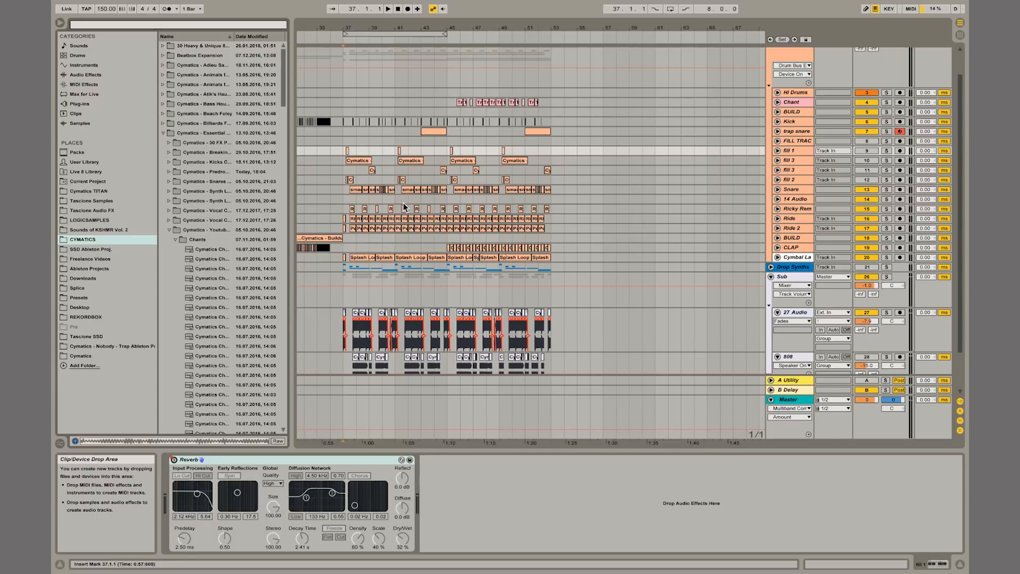
Examine the 808 clips on the 27 Audio track from bar 37 onward, including their arrangement and fades.
left_click_drag(346, 21, 345, 25)
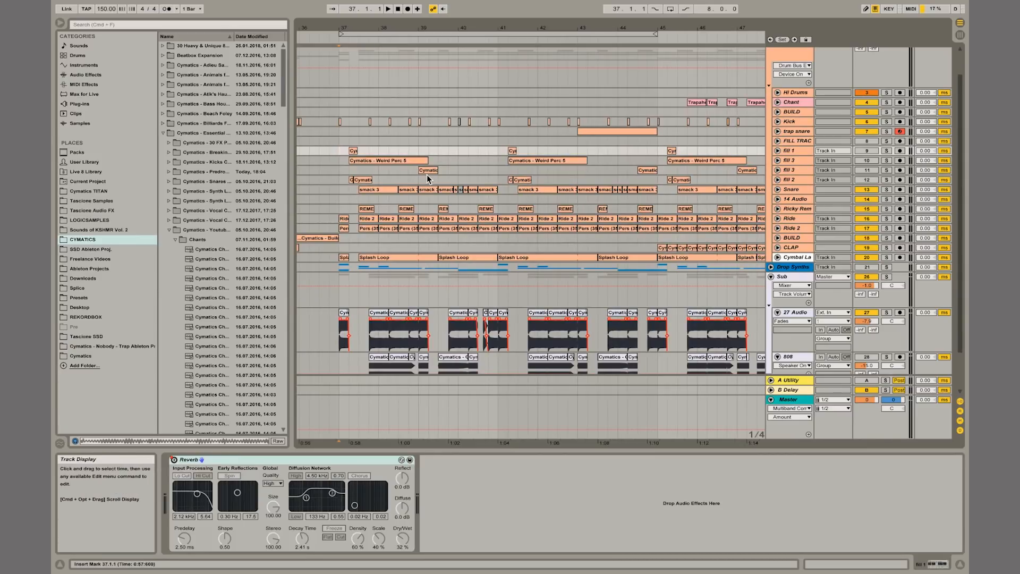
left_click(342, 340)
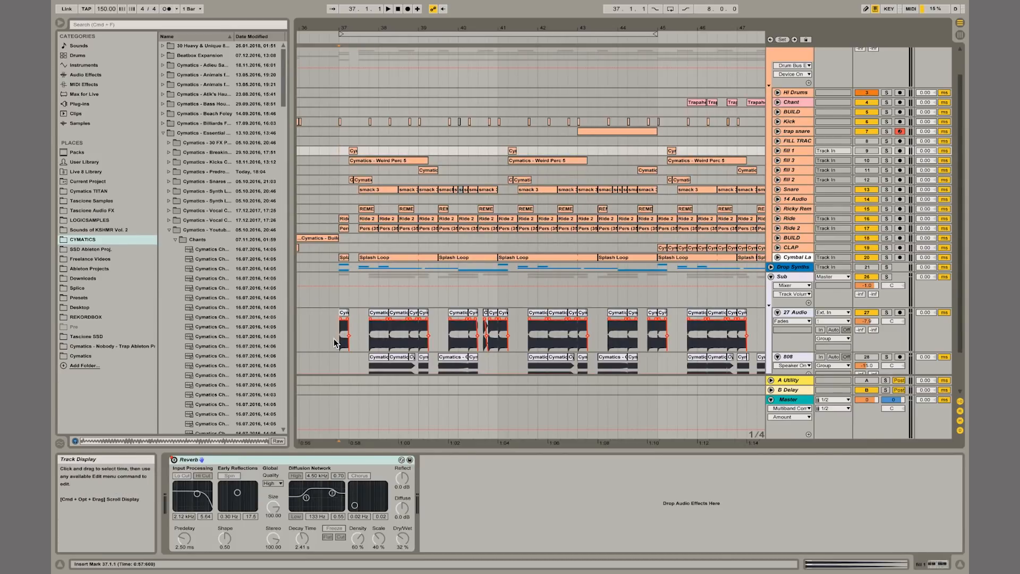
mouse_move(351, 27)
left_mouse_down()
mouse_move(345, 48)
mouse_move(340, 23)
left_mouse_up()
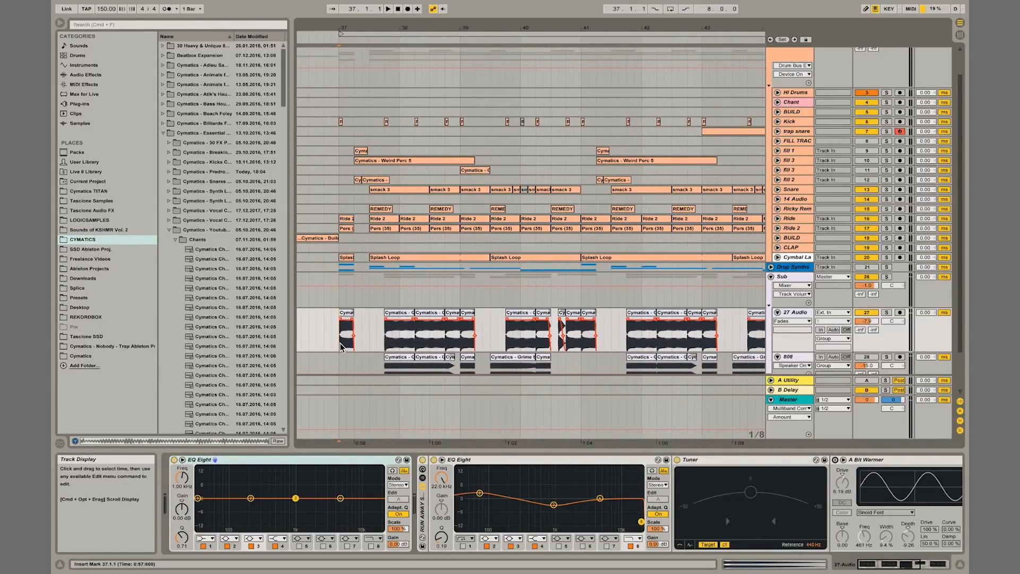
left_click_drag(341, 345, 414, 346)
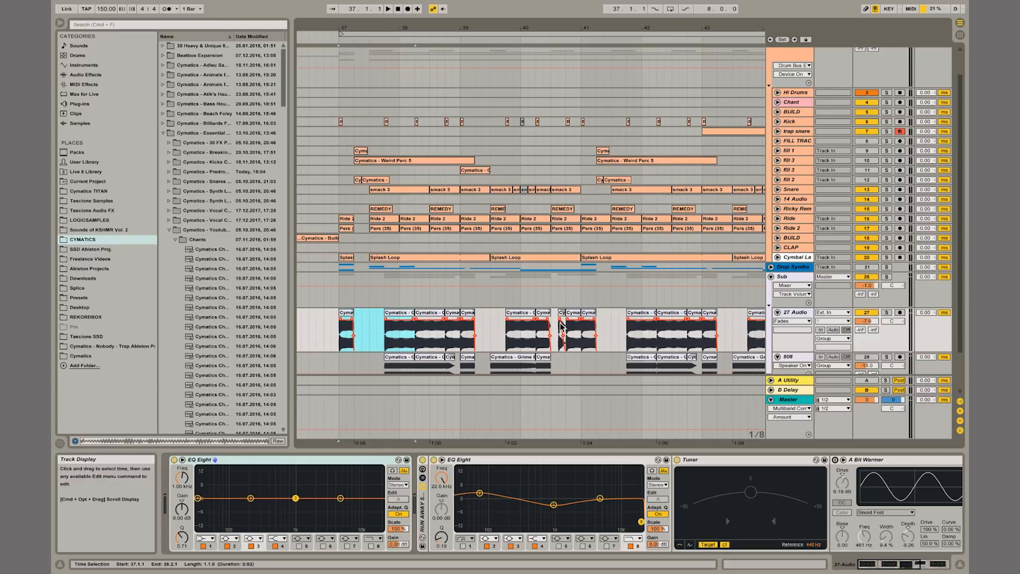
left_click(560, 345)
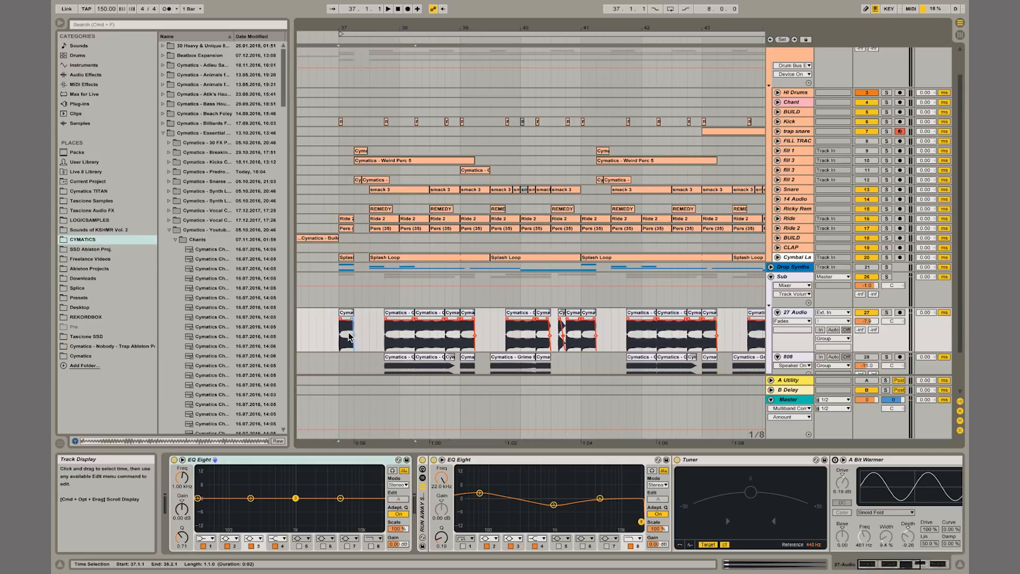
left_click(330, 336)
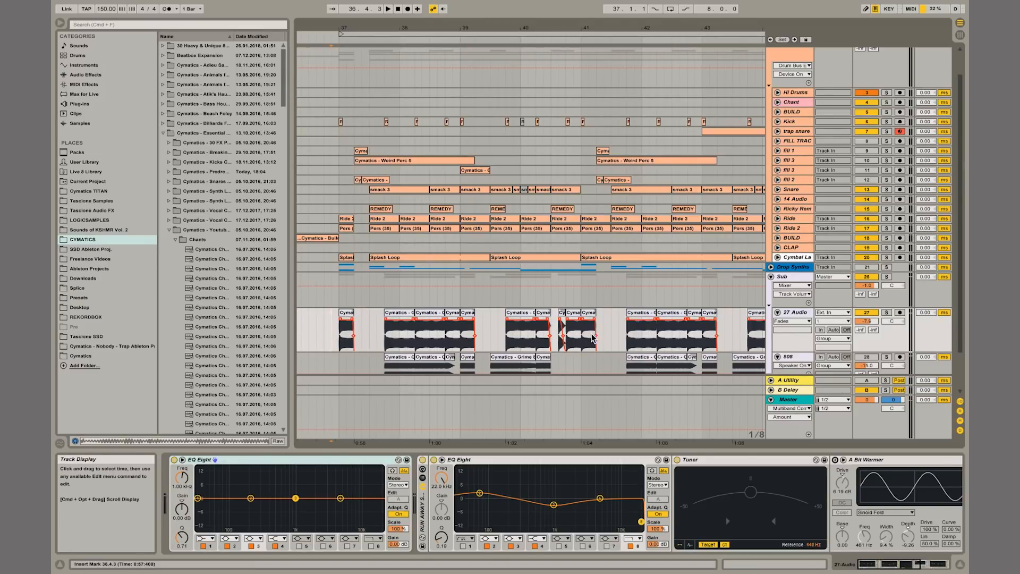
left_click(342, 208)
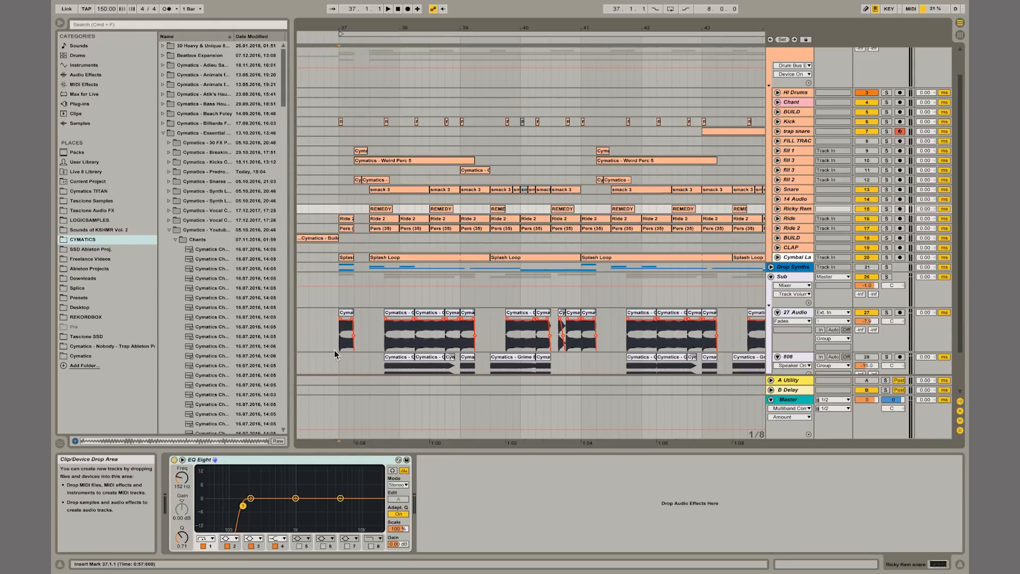
Play the drop from bar 37 to its end and listen to how the drums and 808s work together.
key("space")
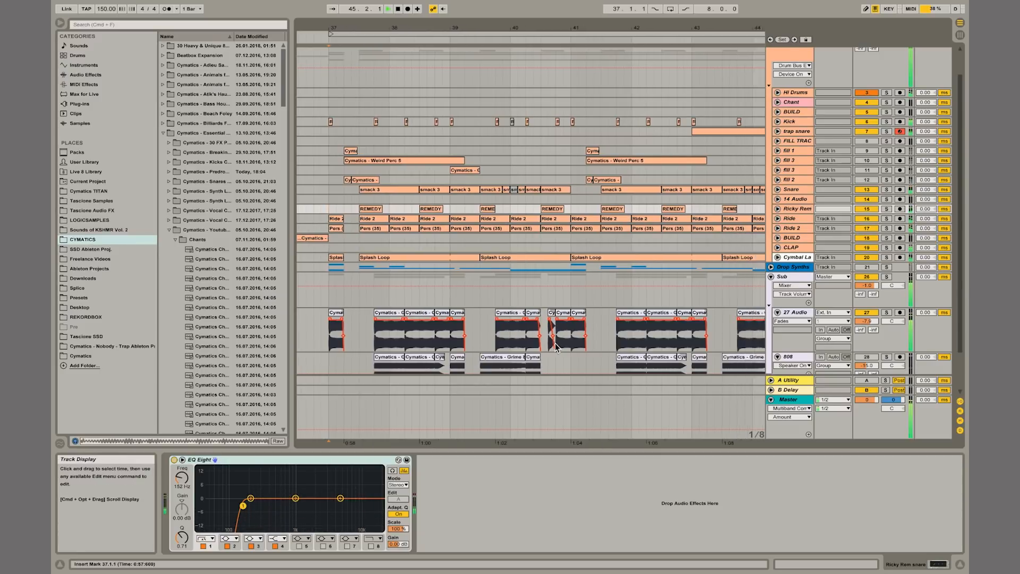
scroll(556, 346, "down", 1)
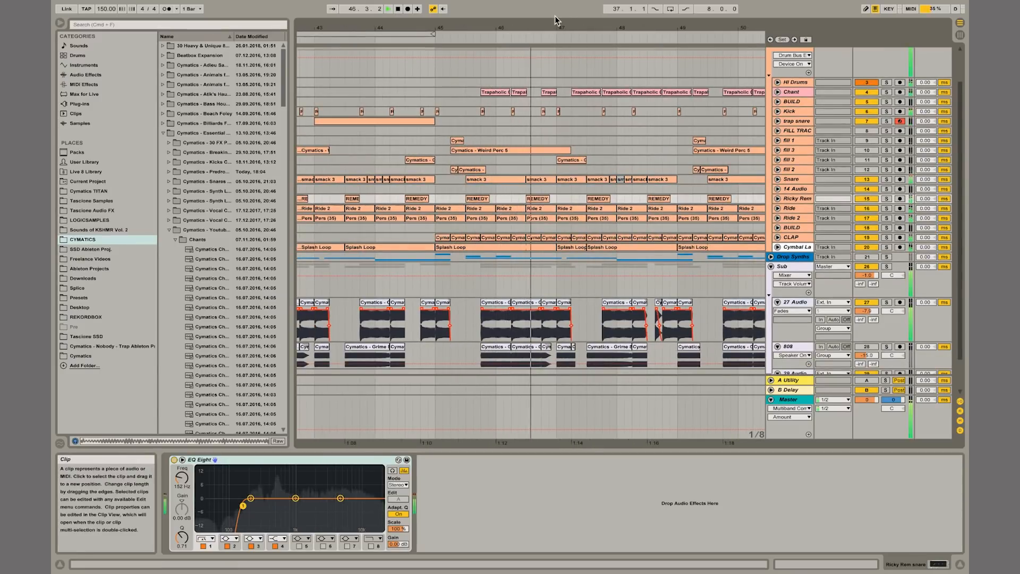
left_click_drag(556, 32, 557, 28)
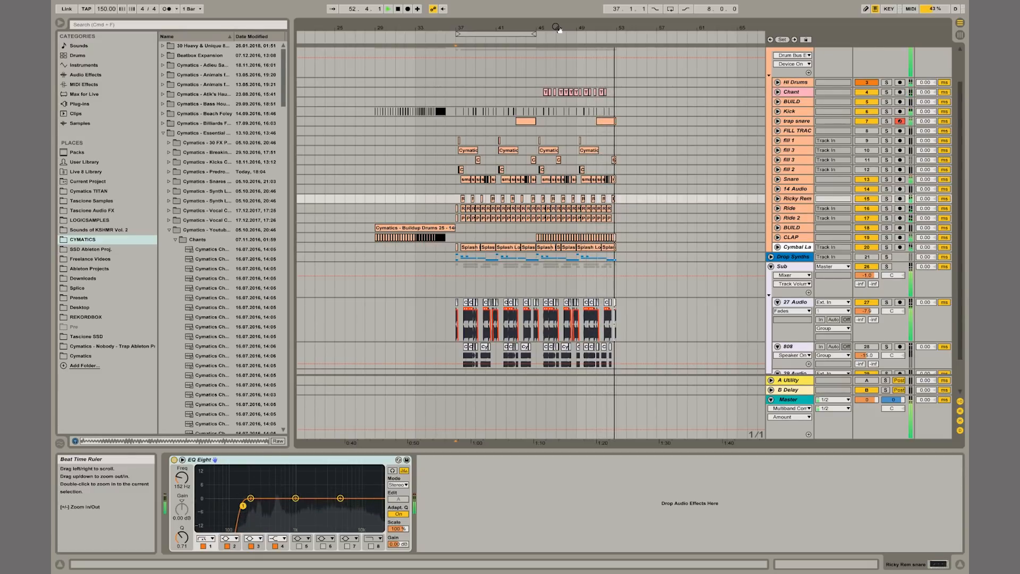
key("space")
left_click_drag(558, 27, 560, 138)
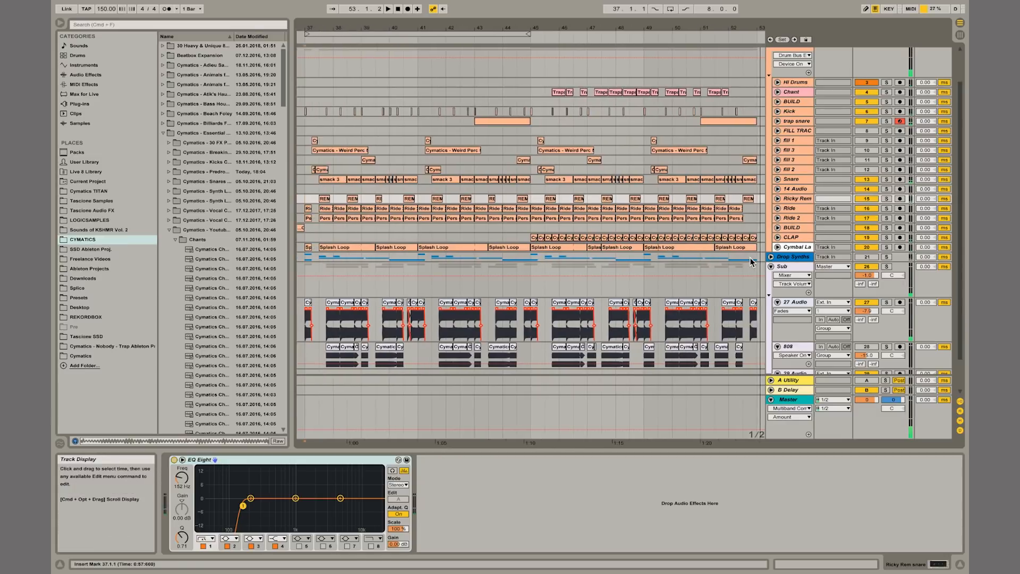
left_click_drag(667, 27, 667, 10)
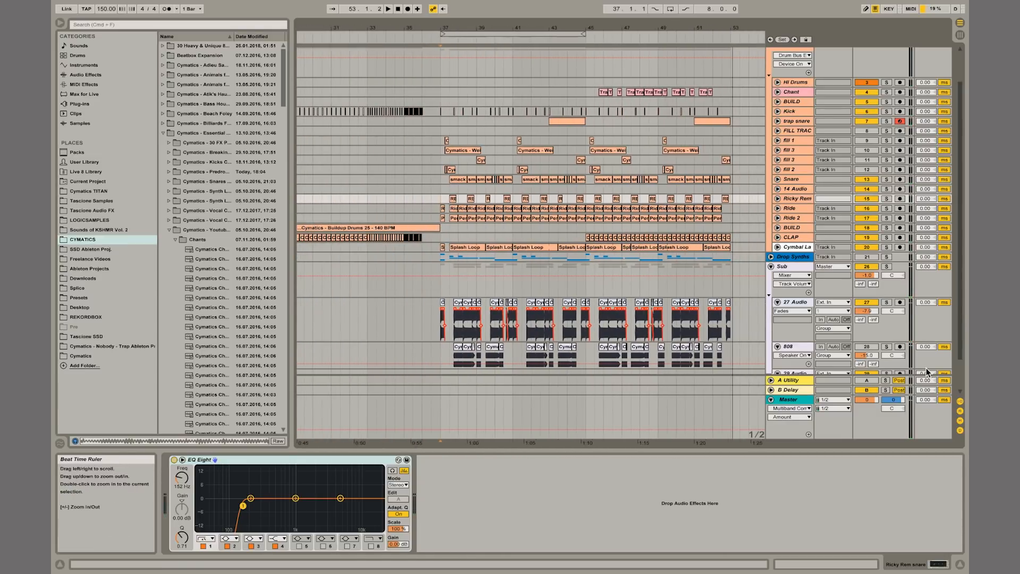
Insert a new MIDI track directly below the 27 Audio track in the Sub group.
left_click(800, 304)
key("ctrl+shift+t")
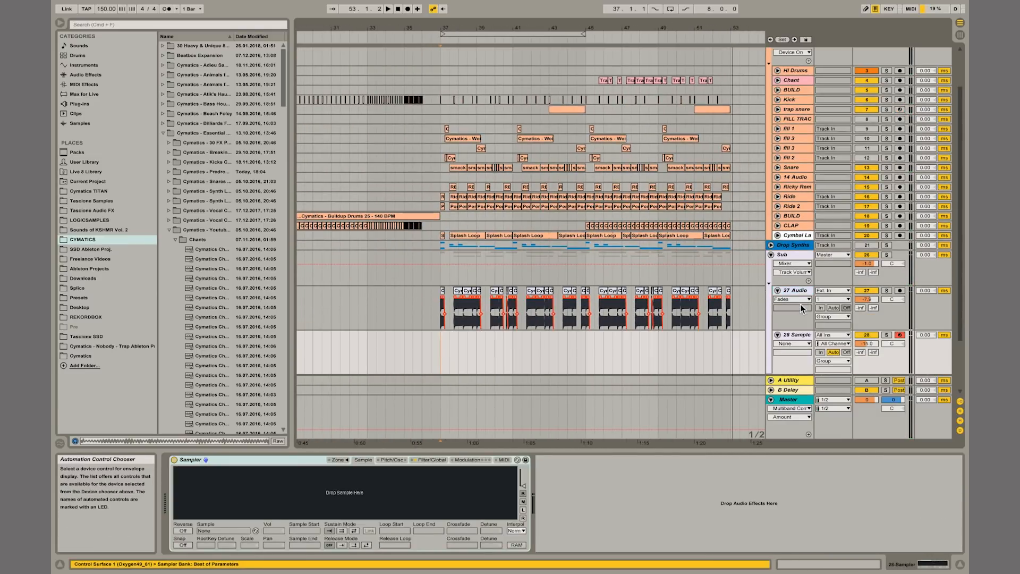
left_click(435, 322)
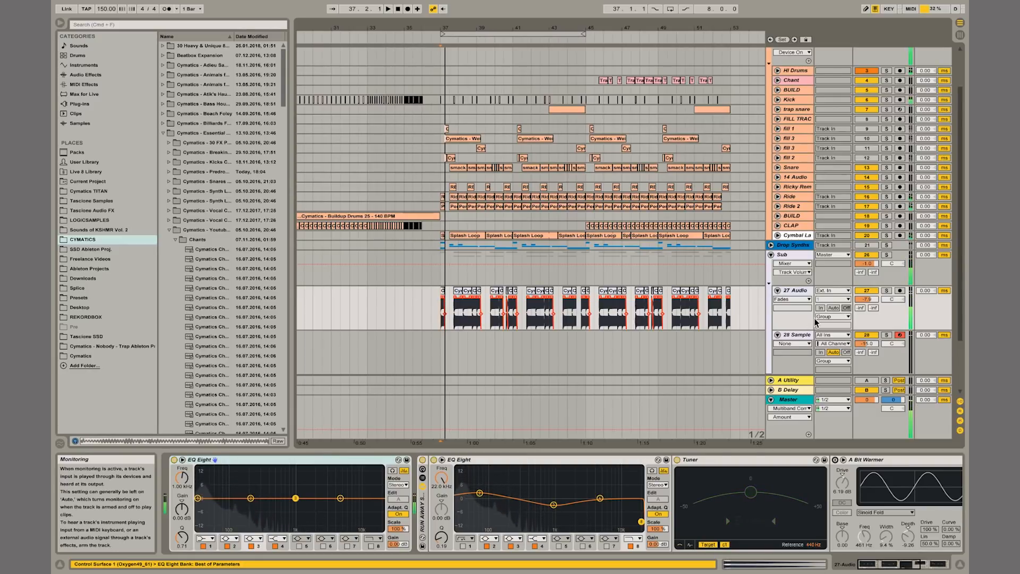
left_click(793, 336)
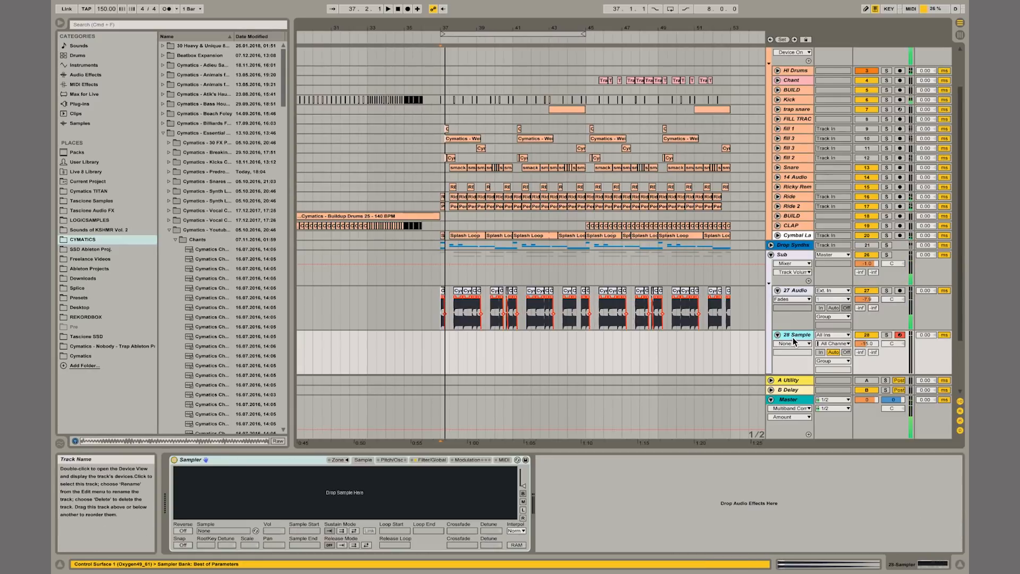
Load the Serum VST from the local plug-ins onto the new MIDI track and close its window.
left_click(86, 103)
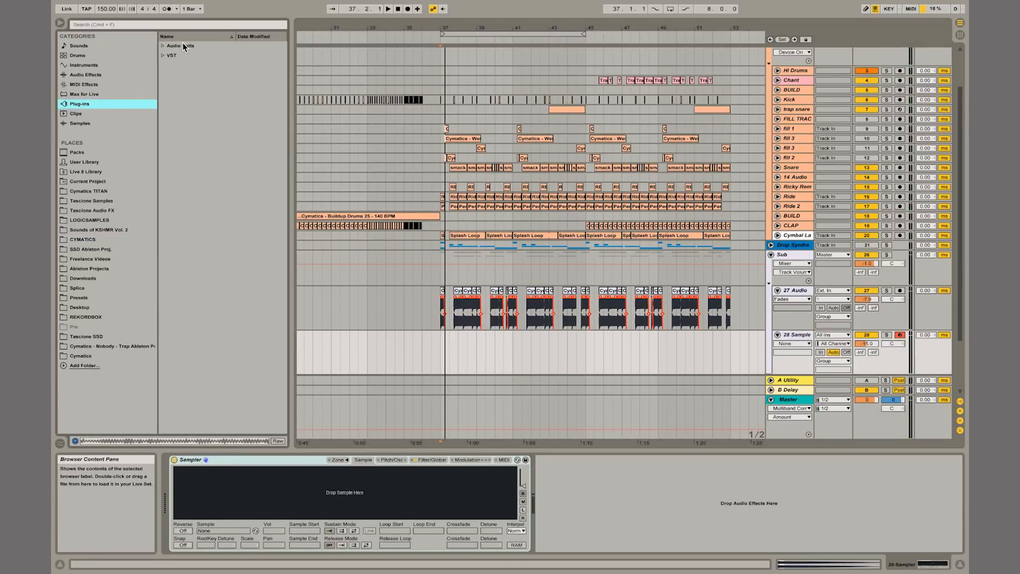
left_click(166, 55)
left_click(162, 56)
left_click(168, 75)
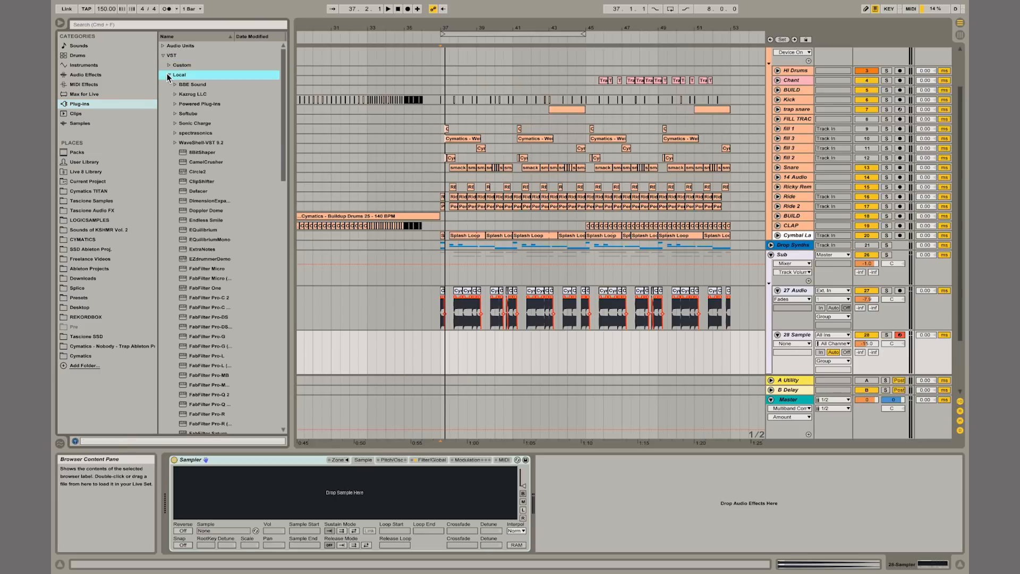
scroll(208, 221, "down", 15)
double_click(200, 254)
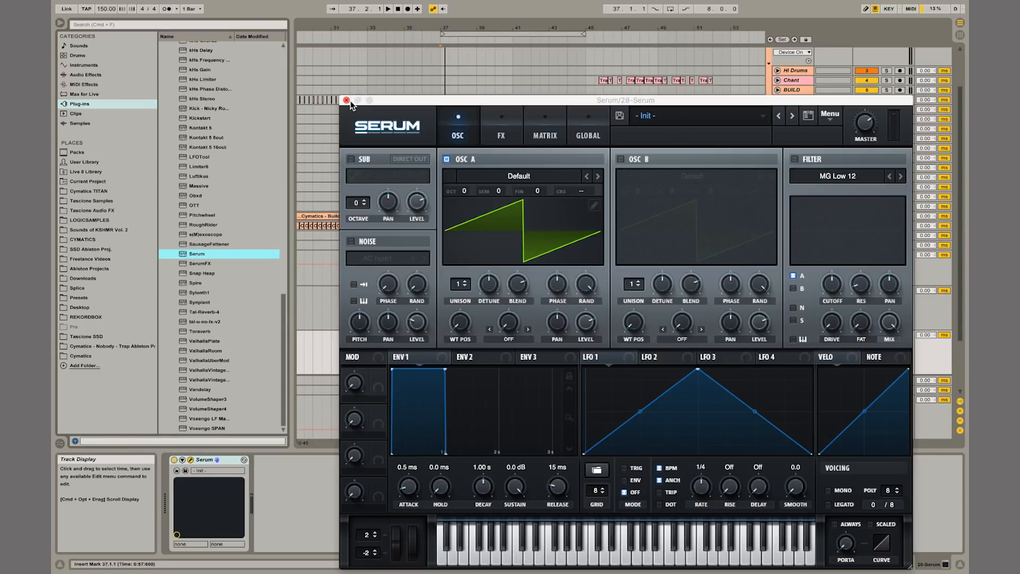
left_click(349, 100)
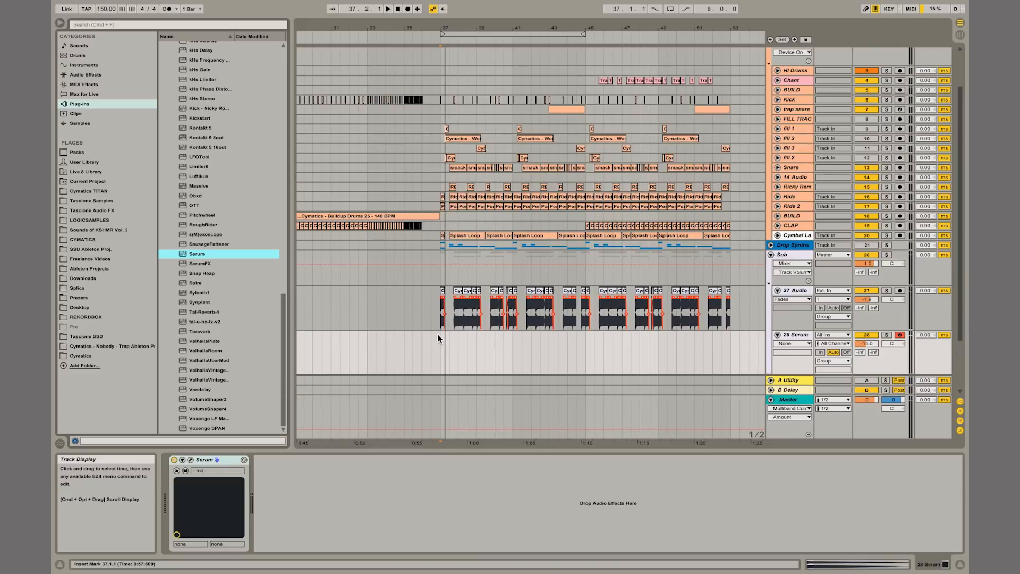
Create an eight-bar MIDI clip from bar 37 on the Serum track and enter a one-beat E2 note at its start.
left_click_drag(439, 334, 514, 337)
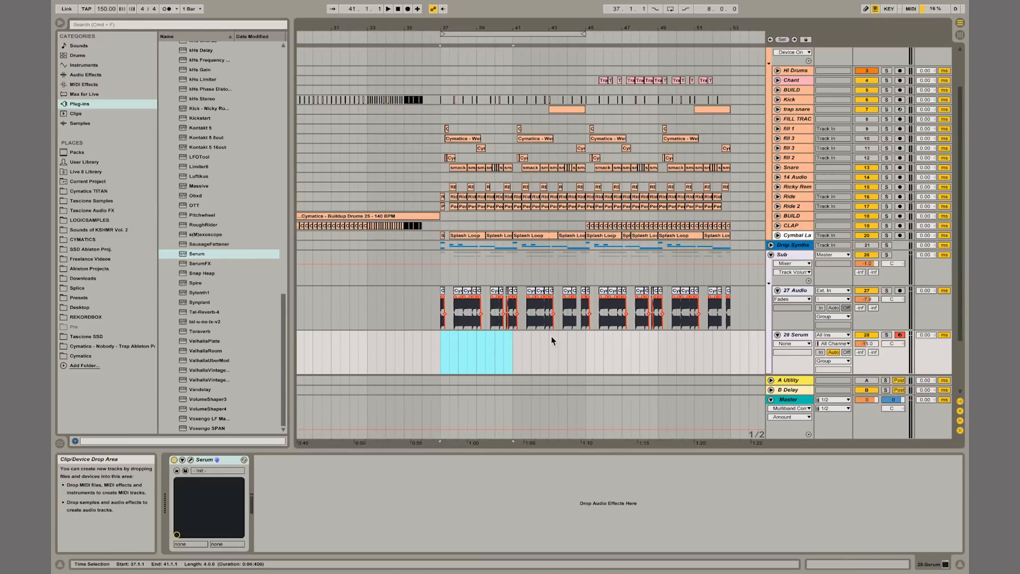
key("super+shift+m")
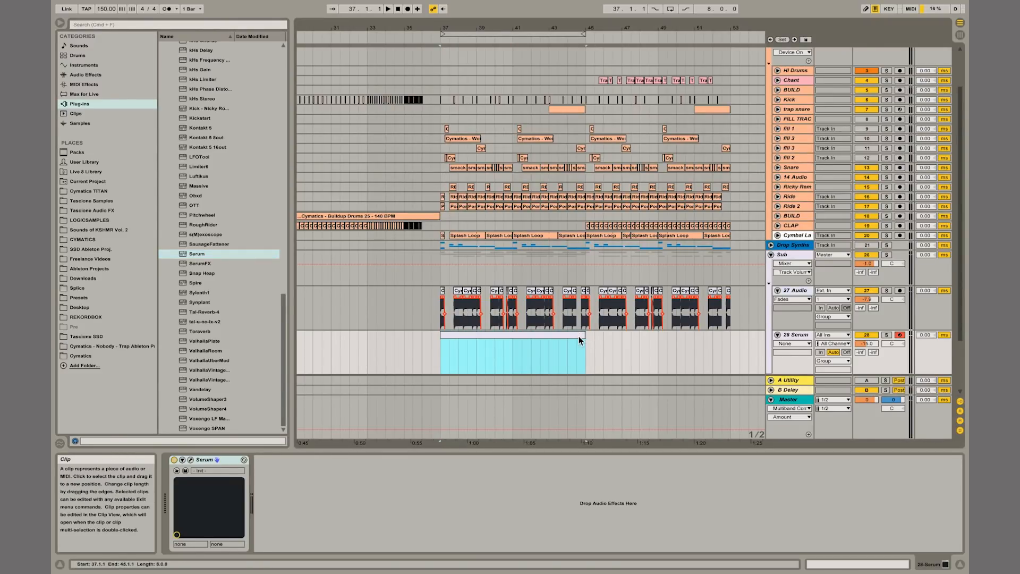
double_click(578, 335)
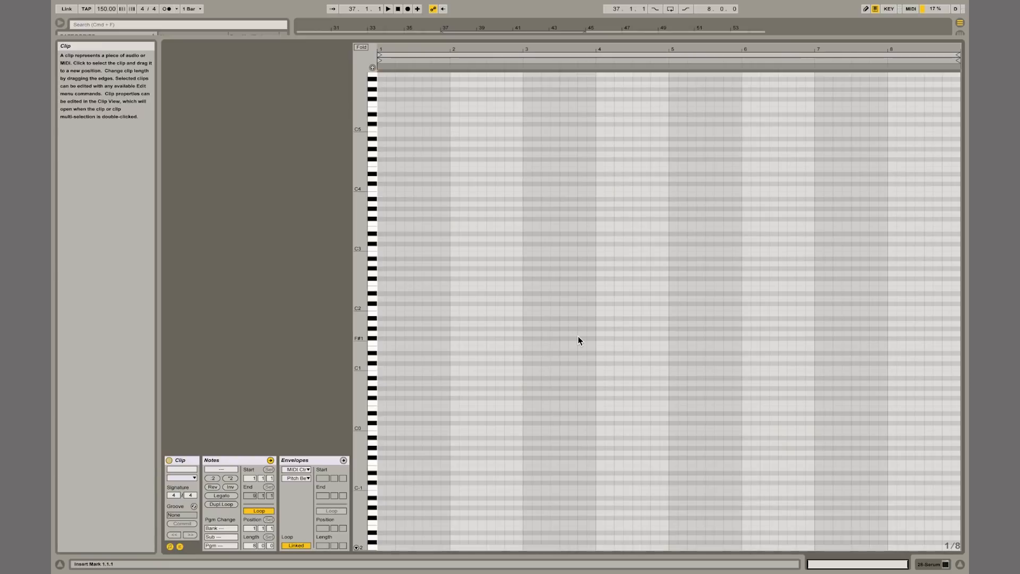
double_click(381, 288)
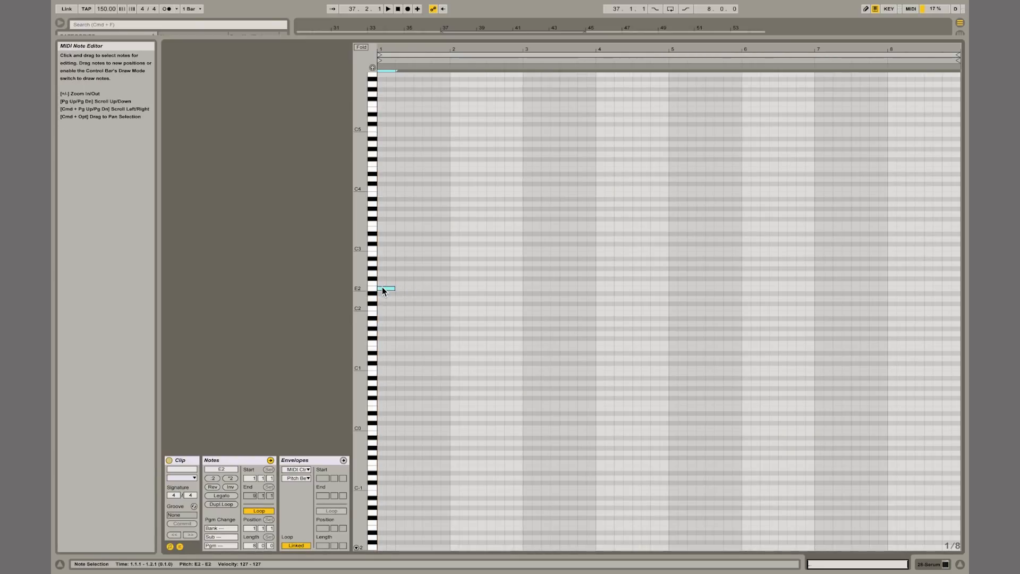
key("shift+Right")
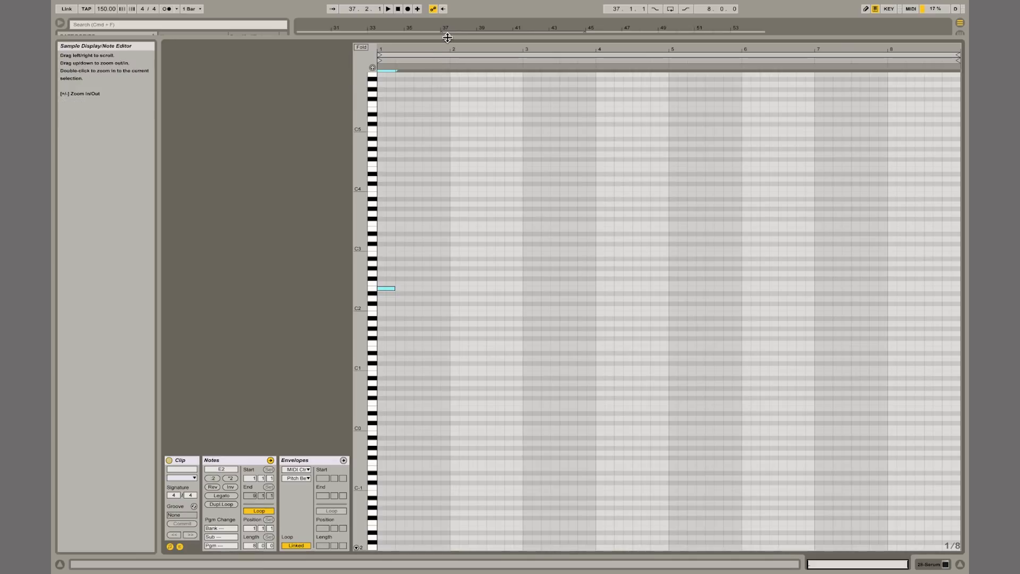
Show the arrangement above the note editor and add two consecutive two-beat E2 notes starting at 1.4.1.
left_click_drag(441, 158, 435, 322)
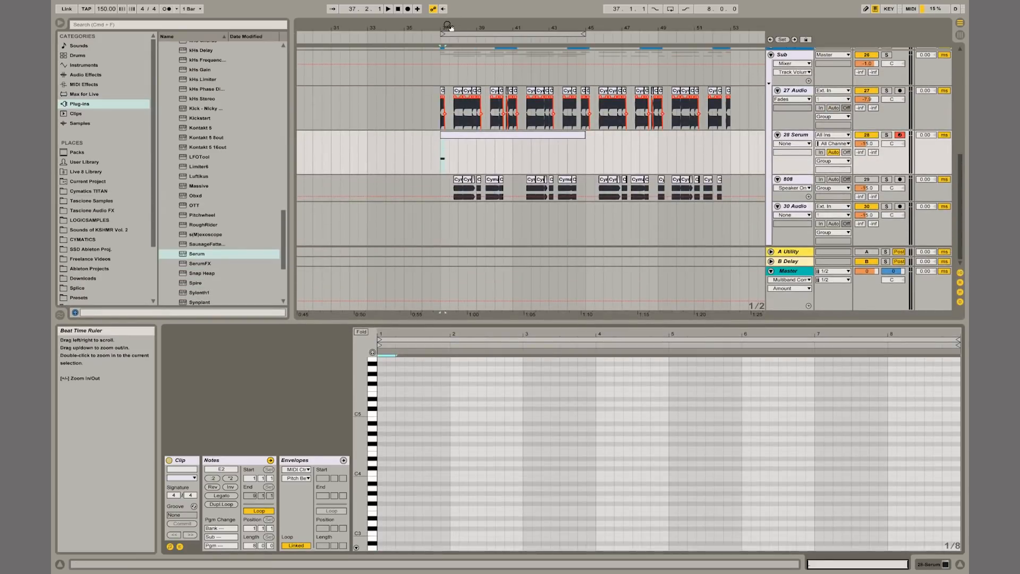
left_click_drag(448, 28, 448, 90)
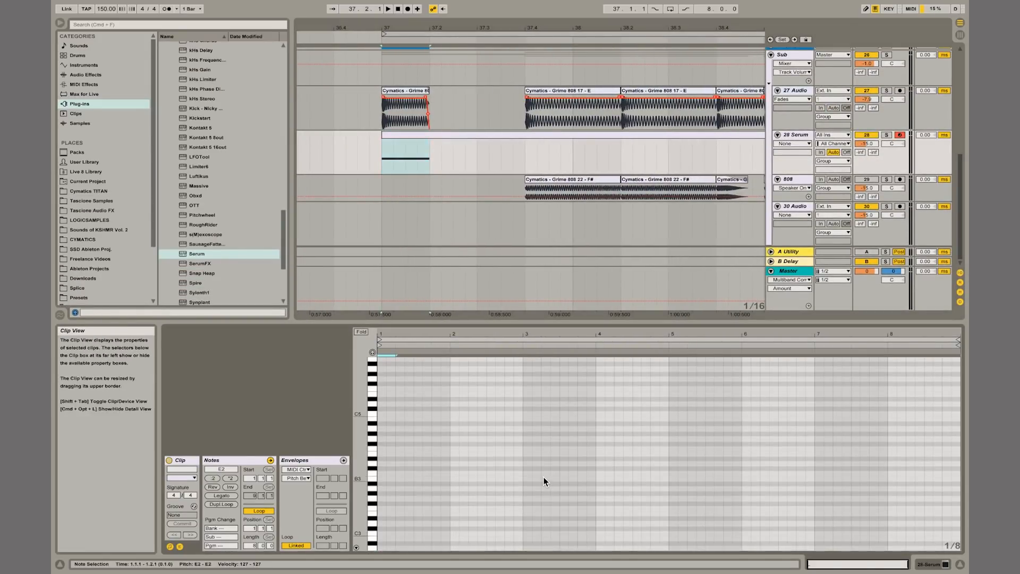
scroll(543, 477, "up", 1)
scroll(543, 477, "down", 20)
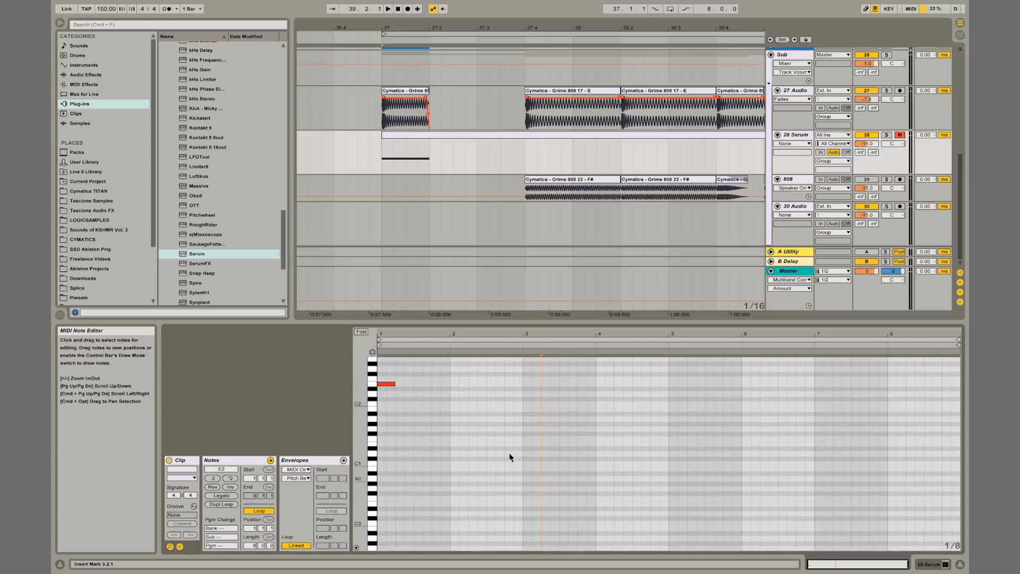
double_click(431, 384)
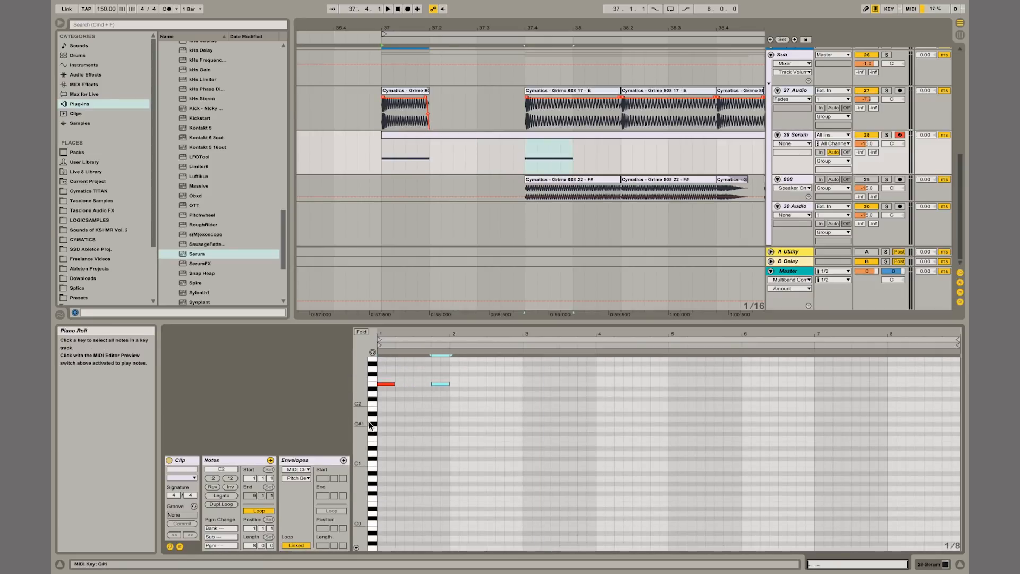
key("super+d")
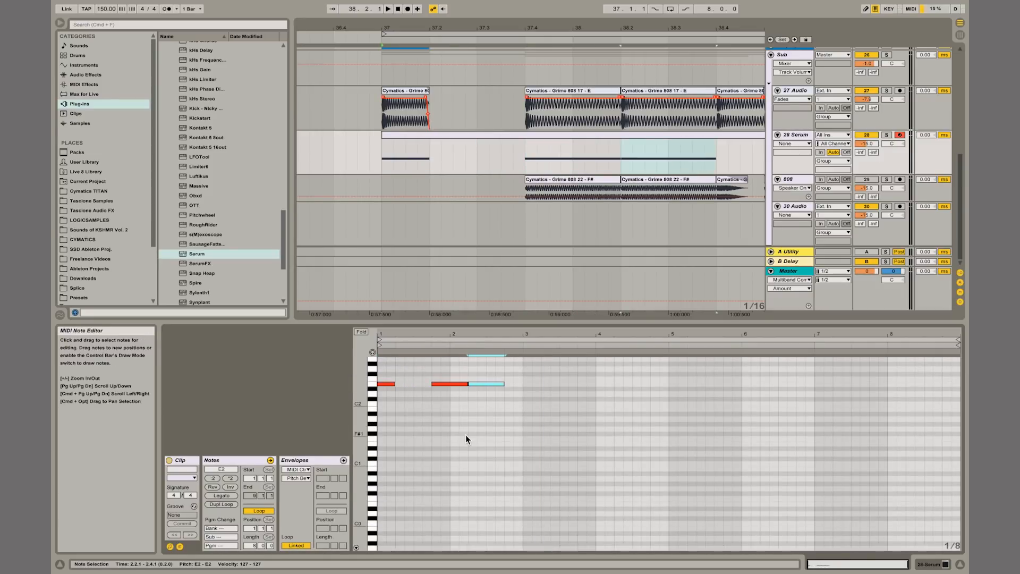
Play the 808 pattern from bar 37 for reference and add a one-beat F2 note at 2.4.1 in the Serum clip.
left_click(383, 123)
key("space")
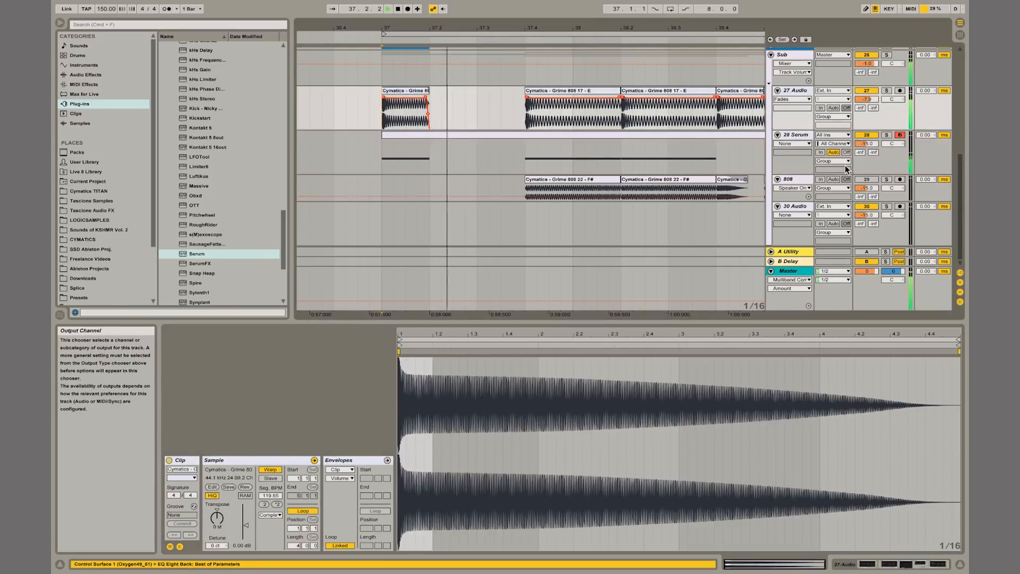
key("space")
left_click(684, 137)
left_click(486, 383)
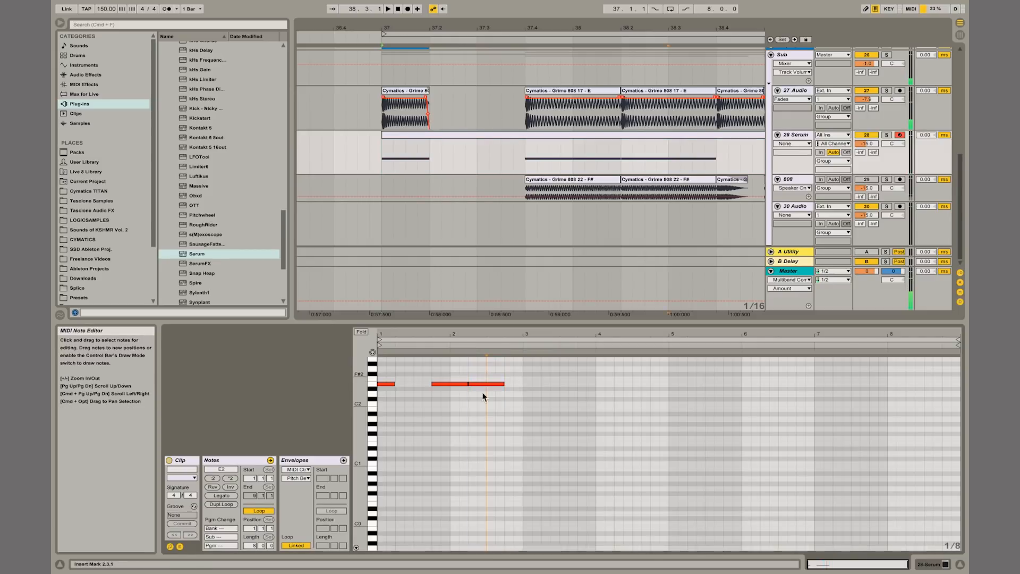
key("ctrl+d")
key("Up")
key("shift+Left")
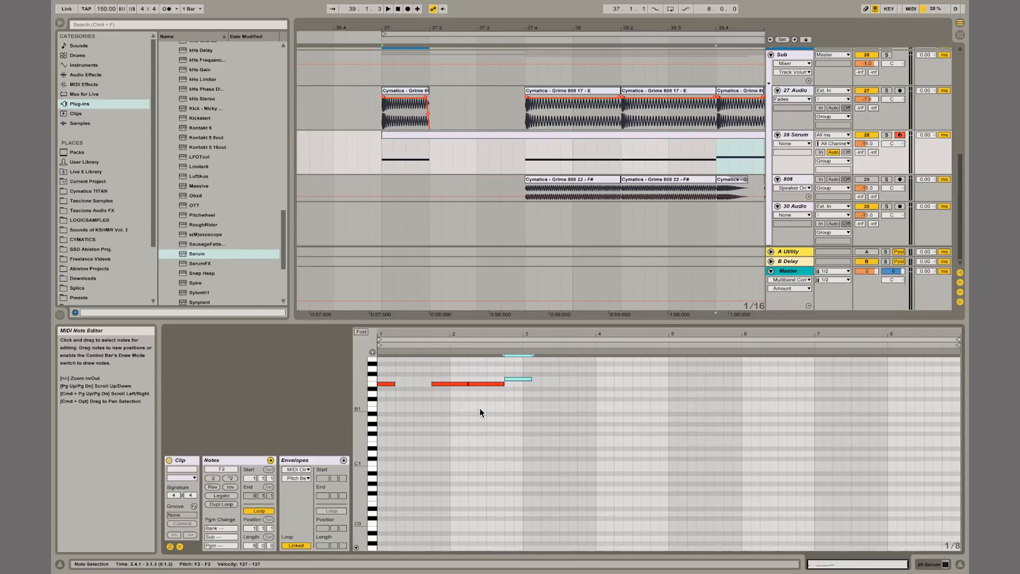
key("shift+Left")
Duplicate the F2 note to 3.1.1, lower the copy to E2, and play the result.
key("ctrl+d")
key("Down")
key("space")
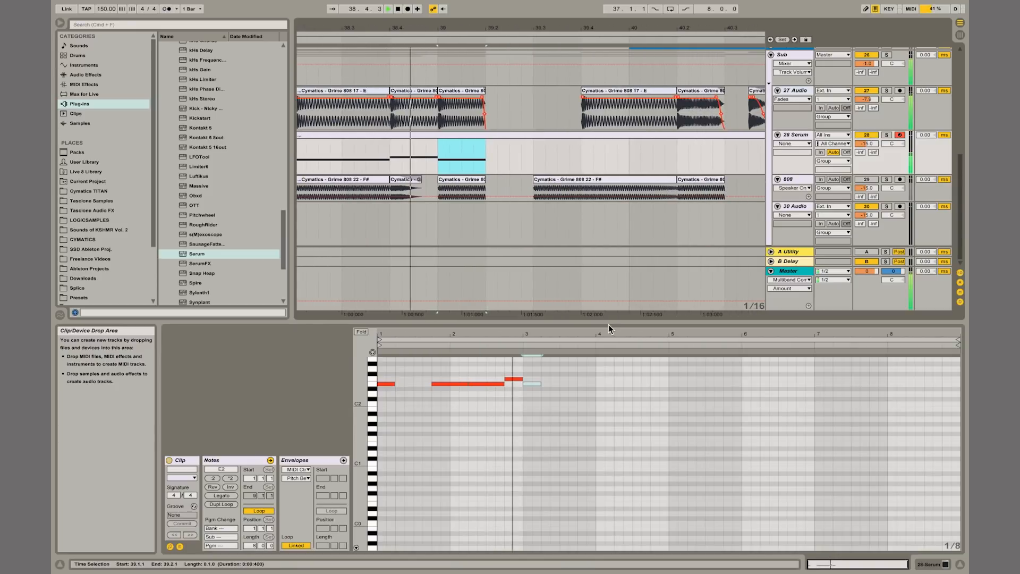
key("space")
Duplicate the last E2 note, move the copy to 3.4.1, and set its length to two beats.
key("ctrl+d")
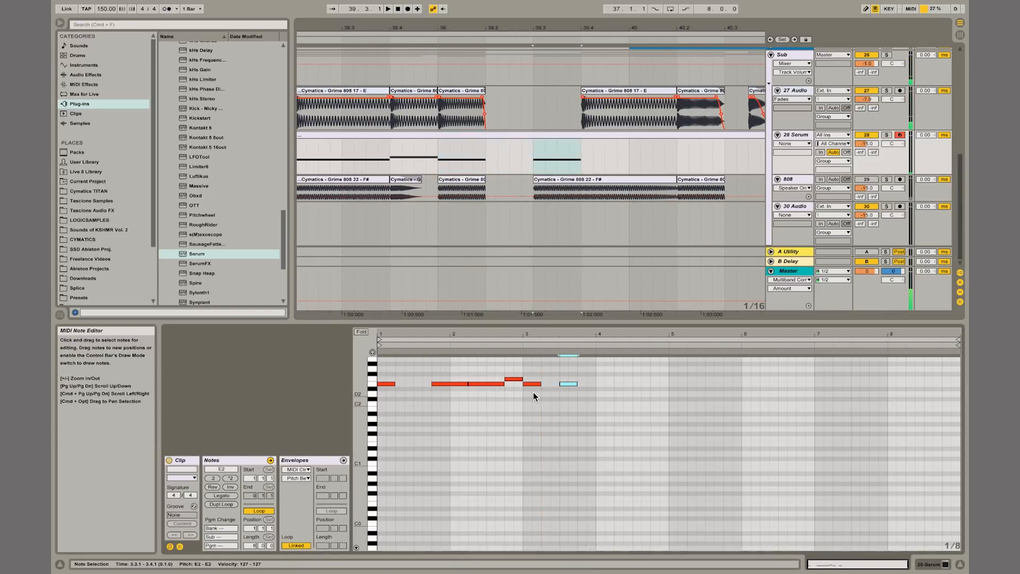
key("Right")
key("Right")
key("Right")
key("Right")
key("shift+Right")
key("shift+Right")
key("shift+Right")
key("shift+Left")
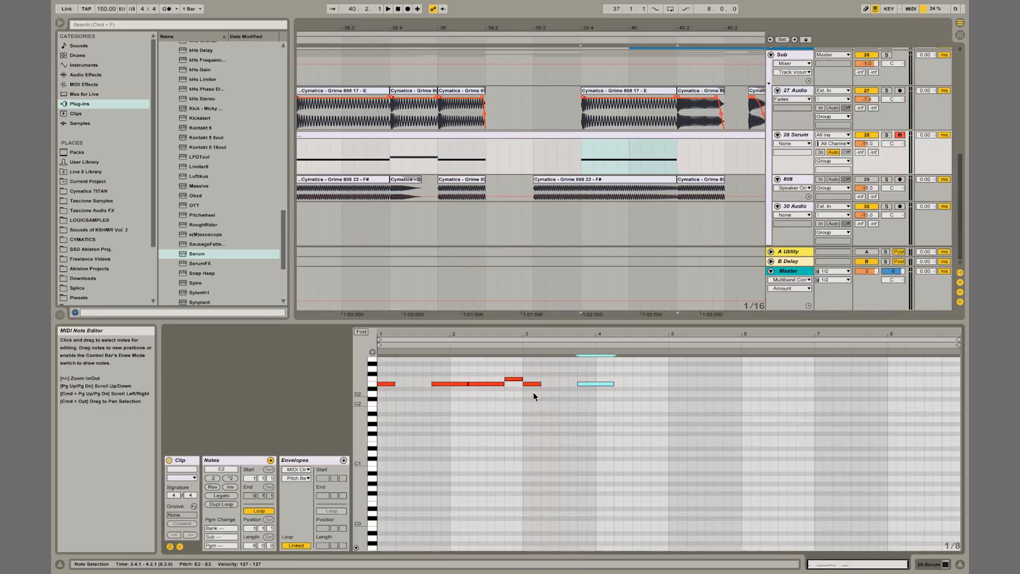
Duplicate the last E2 note as a one-beat E3 note at 4.2.1 and copy it to 4.3.3.
key("ctrl+d")
key("shift+Up")
key("shift+Left")
key("shift+Left")
key("shift+Left")
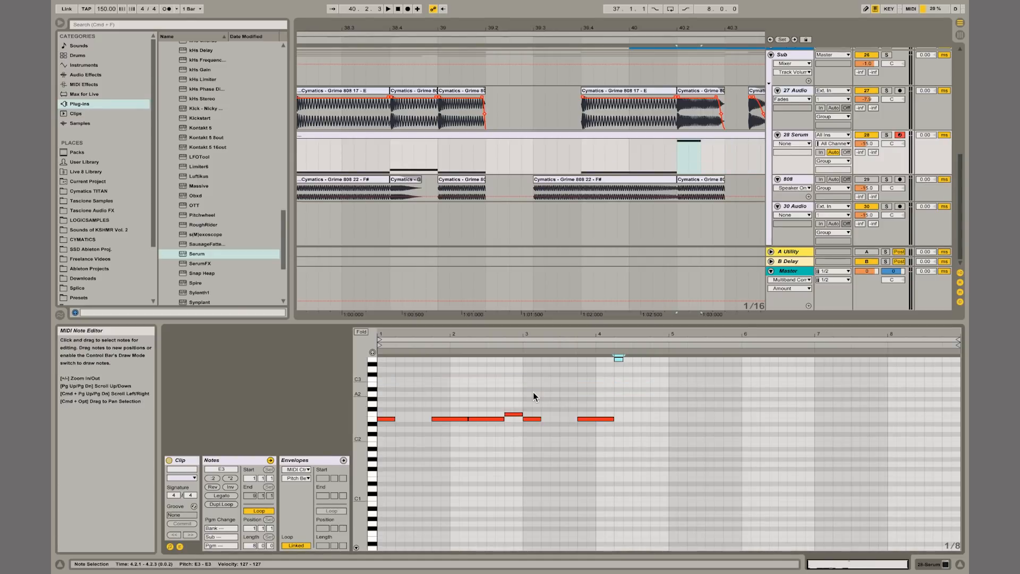
key("shift+Right")
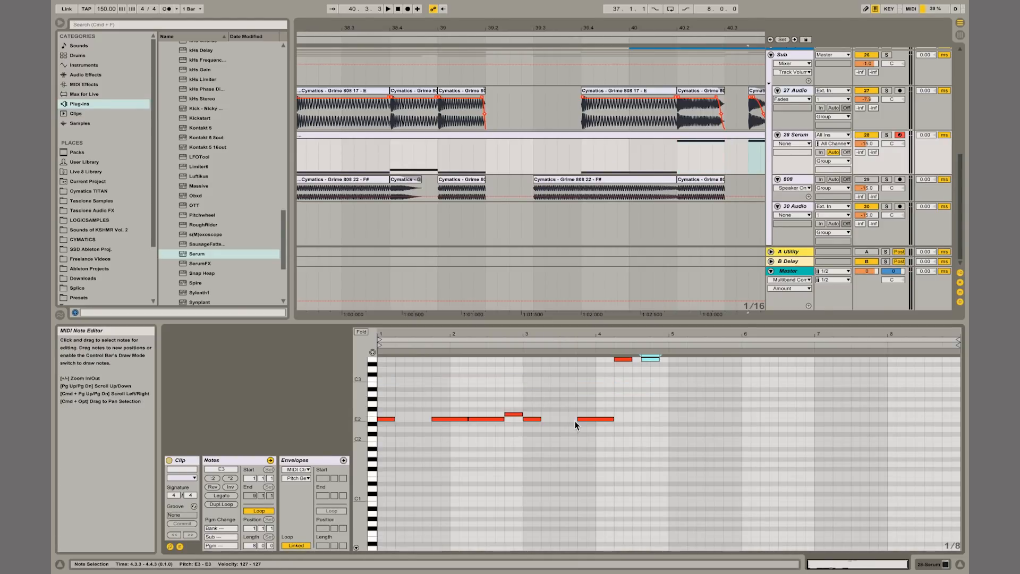
Play the section for reference, shorten the E3 note at 4.3.3 to half a beat, and duplicate it to 4.4.1.
key("space")
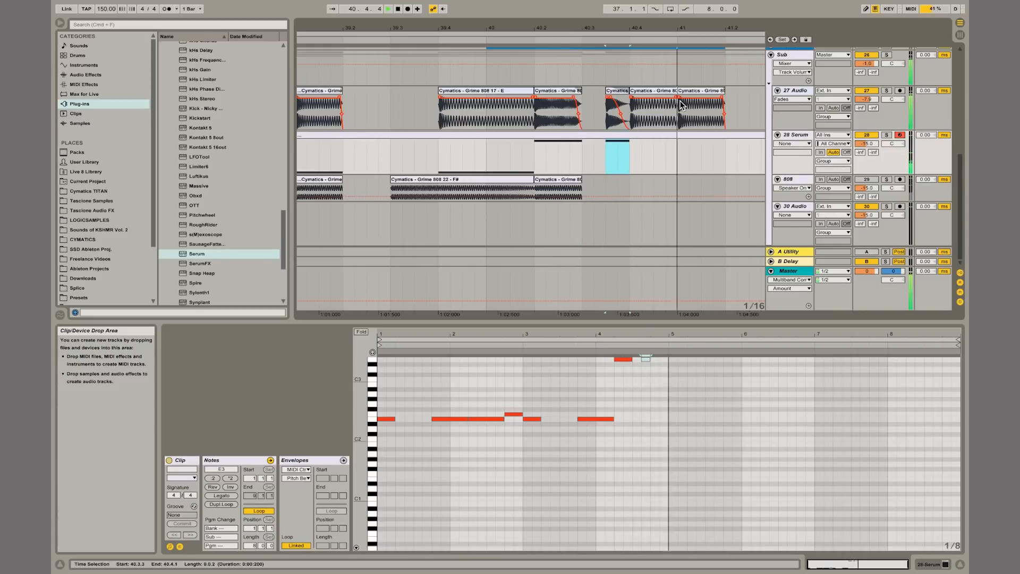
left_click(644, 359)
key("space")
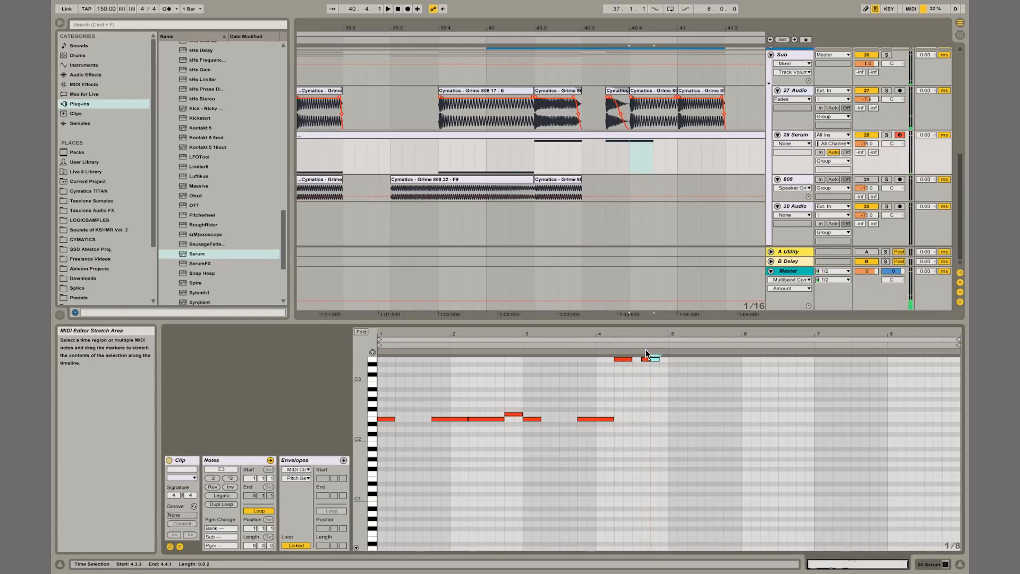
Change the copy at 4.4.1 into a one-beat F2 note and add a one-beat E2 note at 5.1.1.
key("shift+Down")
key("shift+Right")
key("super+d")
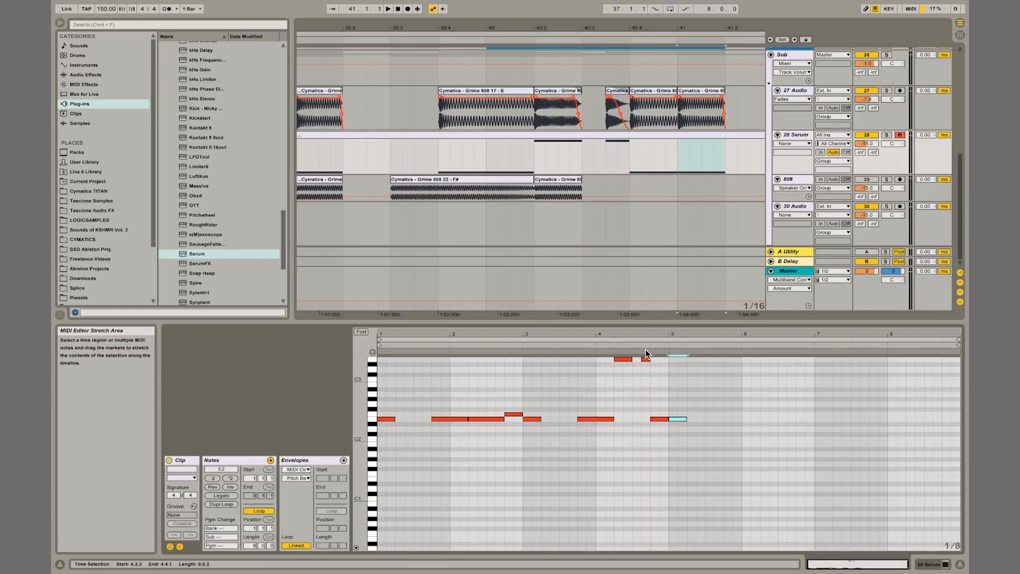
key("Down")
key("space")
left_click(656, 419)
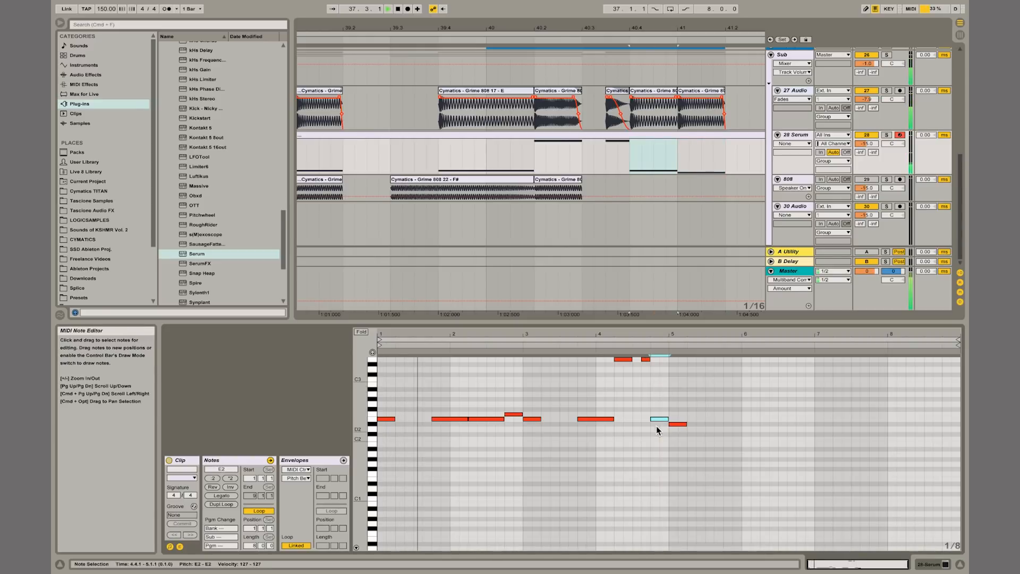
left_click(678, 424, "shift")
key("Up")
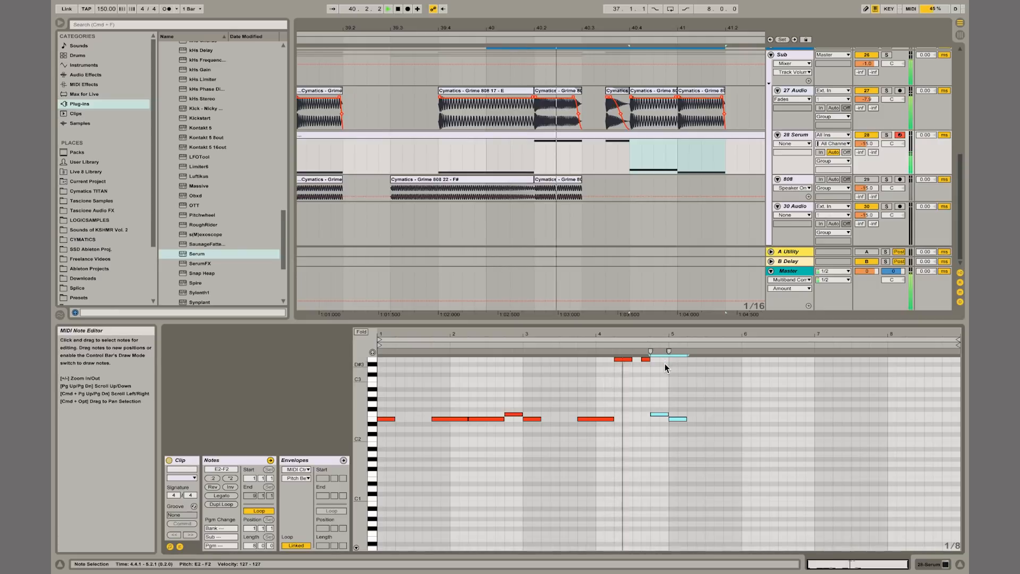
Select the notes in the first four bars of the Serum clip and duplicate that phrase into bars 5 to 8.
left_click_drag(665, 358, 373, 439)
key("space")
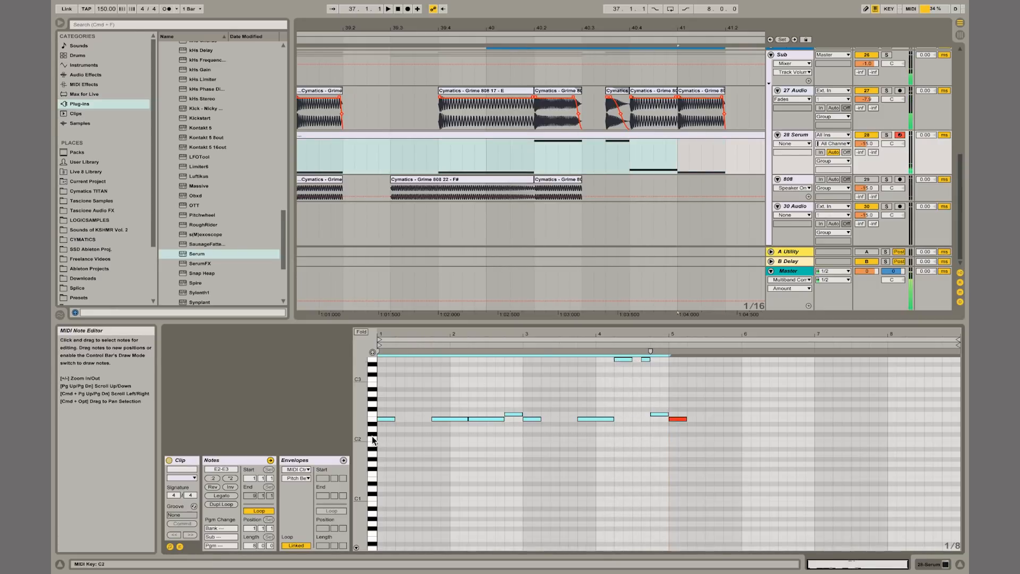
key("Down")
scroll(700, 179, "right", 3)
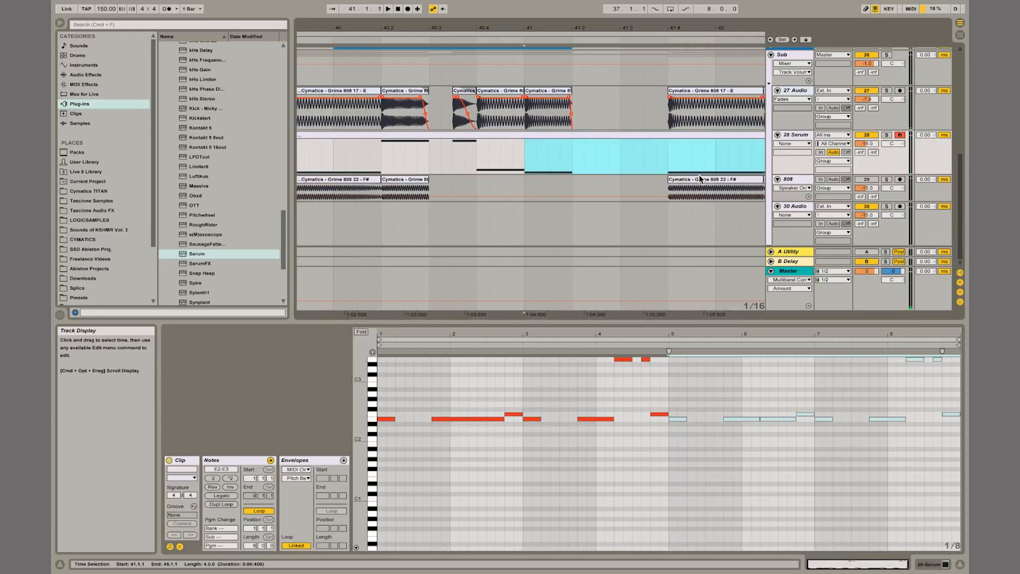
Compare the copied phrase with the 808 clips and delete the short E3 note at 8.3.3.
scroll(700, 179, "right", 10)
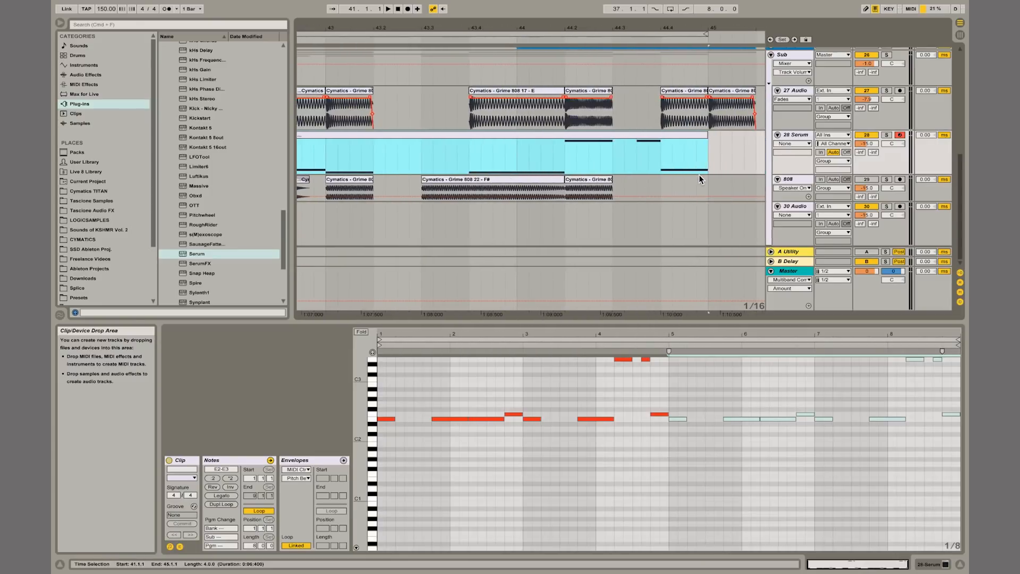
scroll(699, 179, "right", 3)
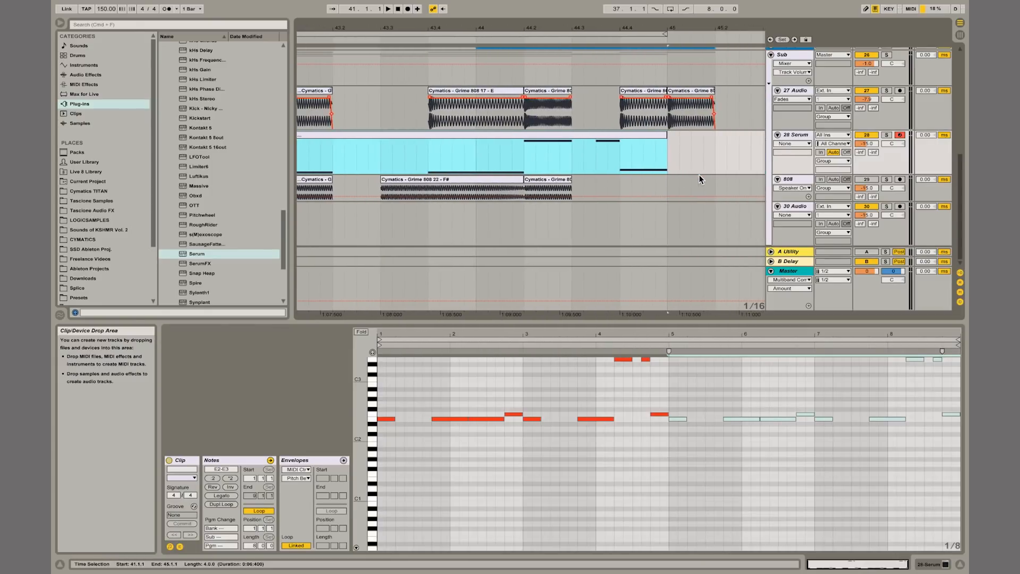
left_click(934, 371)
left_click(936, 359)
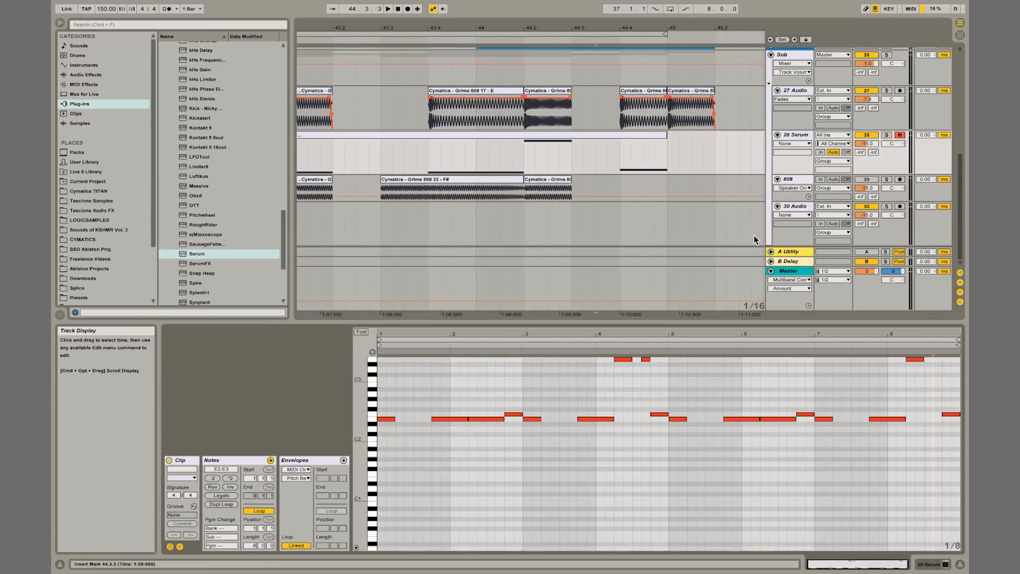
Play the drop and duplicate the whole eight-bar Serum clip so that the copy starts at bar 45.
key("space")
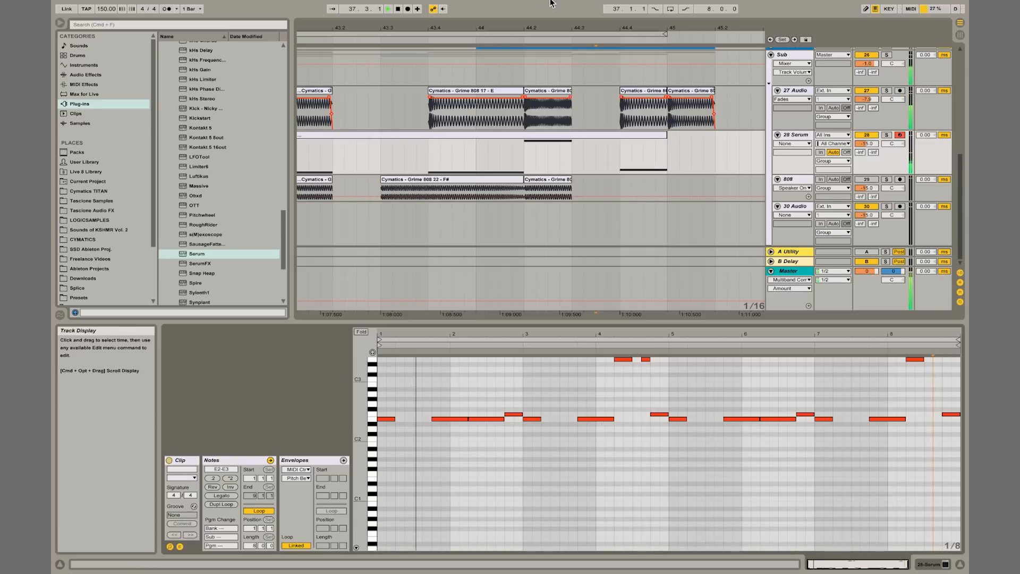
key("minus")
key("minus")
key("minus")
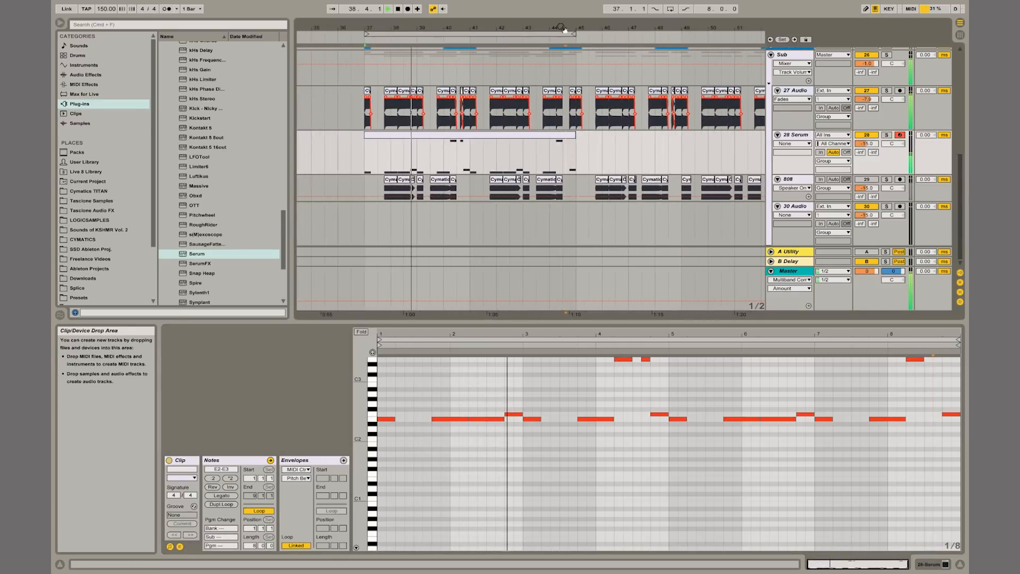
left_click(536, 135)
key("super+d")
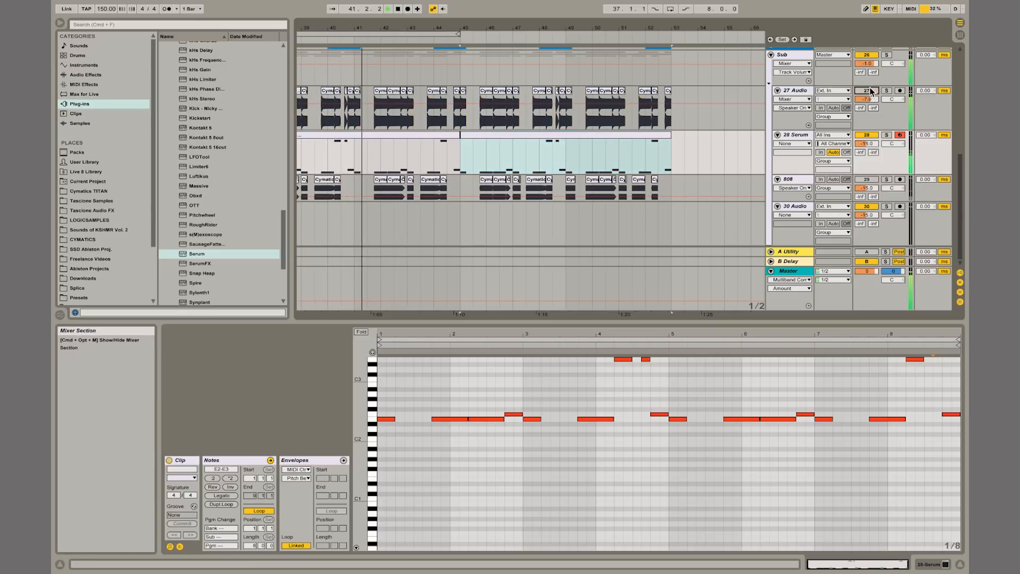
Raise the Serum track's volume during playback and rename the track as new 808.
left_click_drag(871, 148, 871, 145)
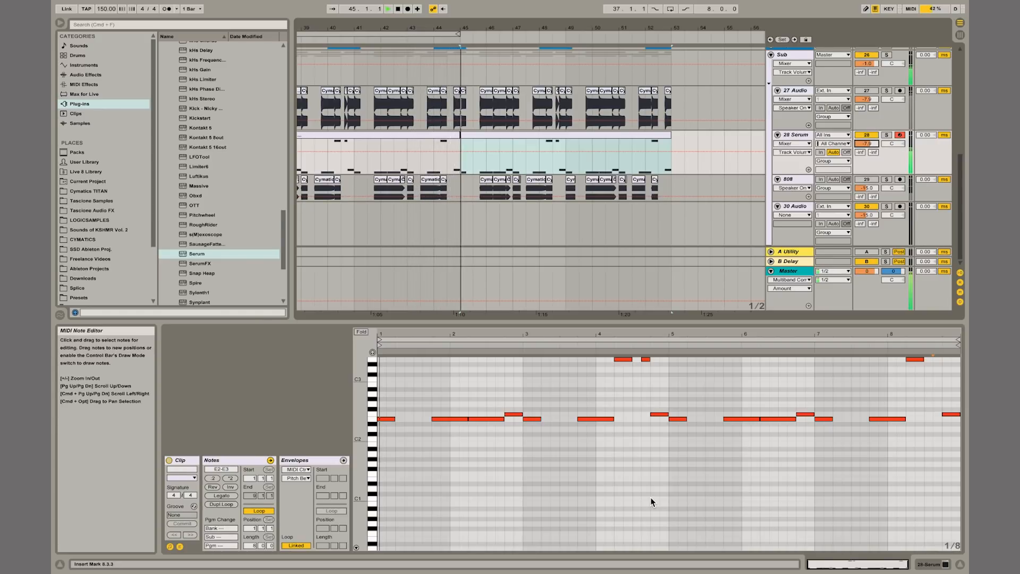
key("space")
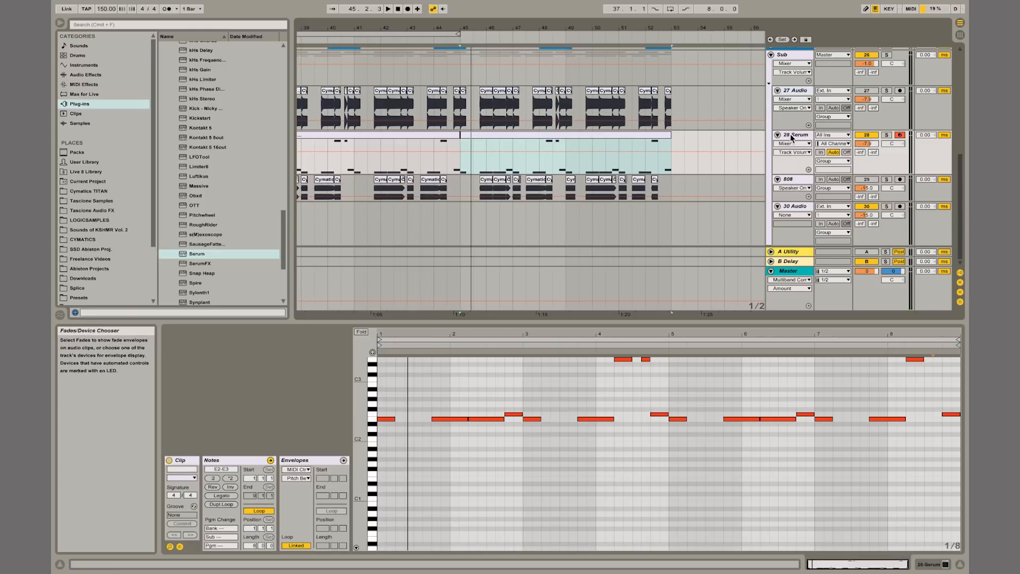
key("super+r")
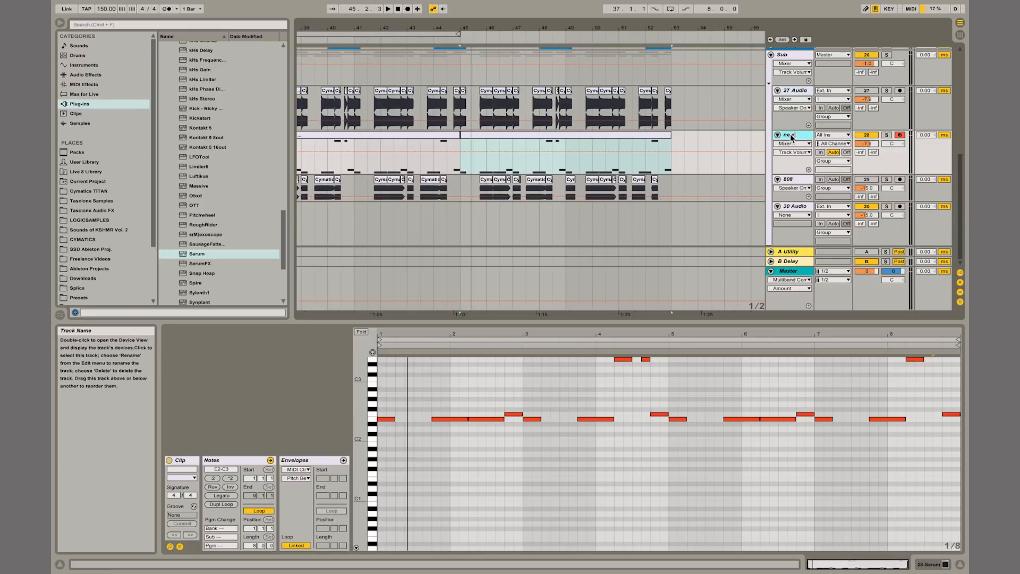
key("Return")
In Serum, load the Analog_BD_Sin wavetable into oscillator A, set its octave to -2, and raise its level to maximum.
key("shift+Tab")
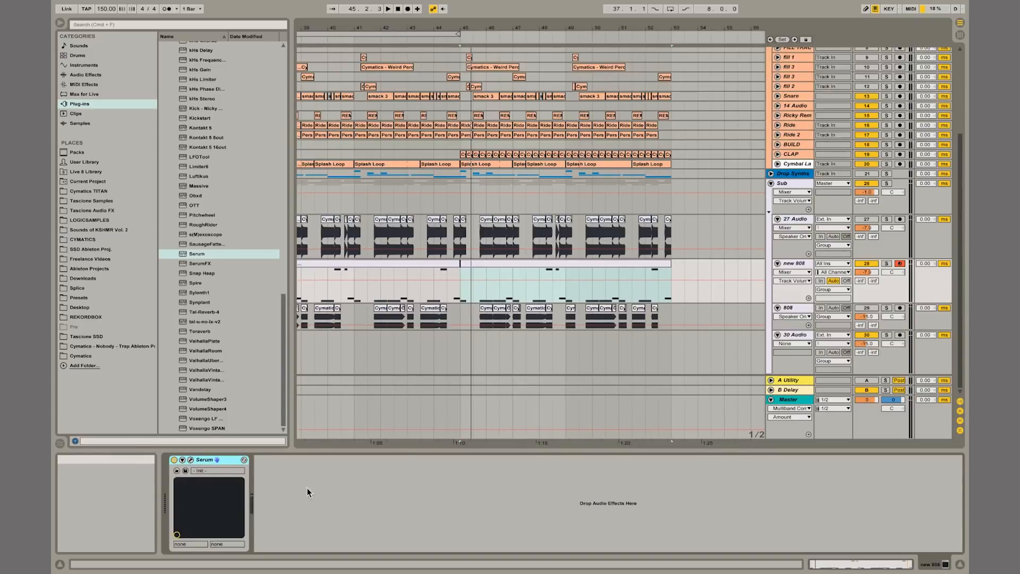
left_click(190, 459)
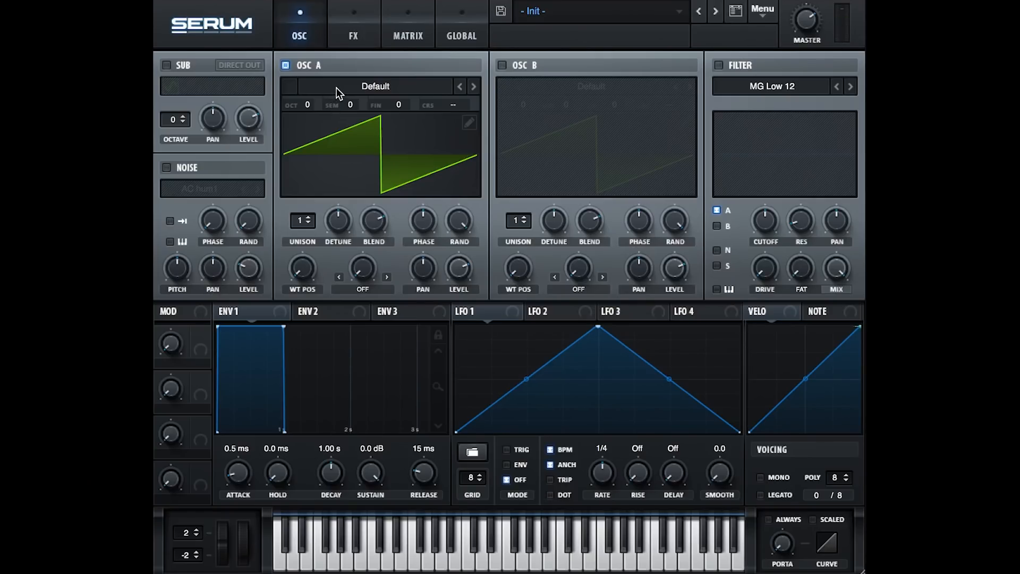
left_click(337, 87)
mouse_move(360, 103)
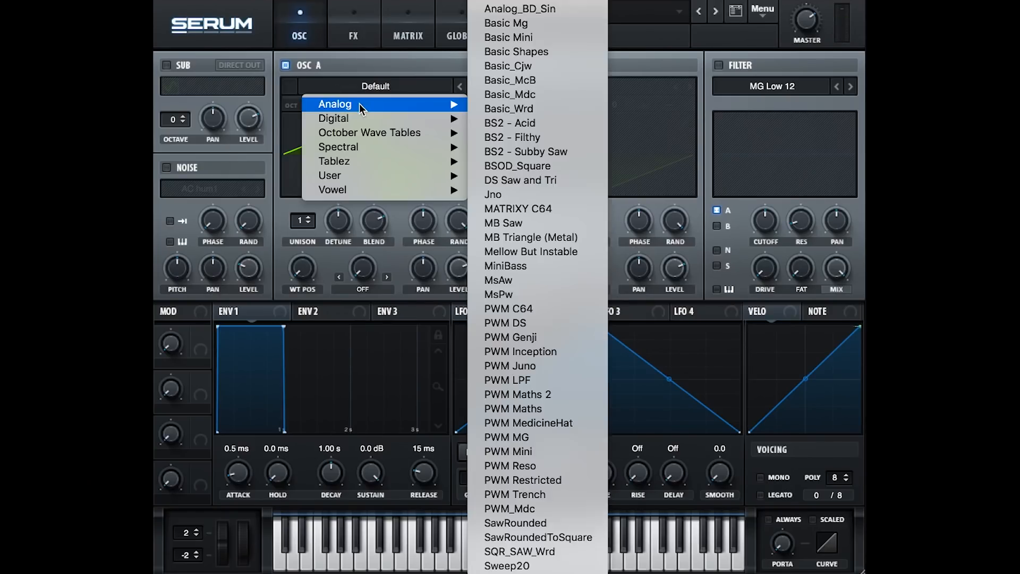
left_click(536, 10)
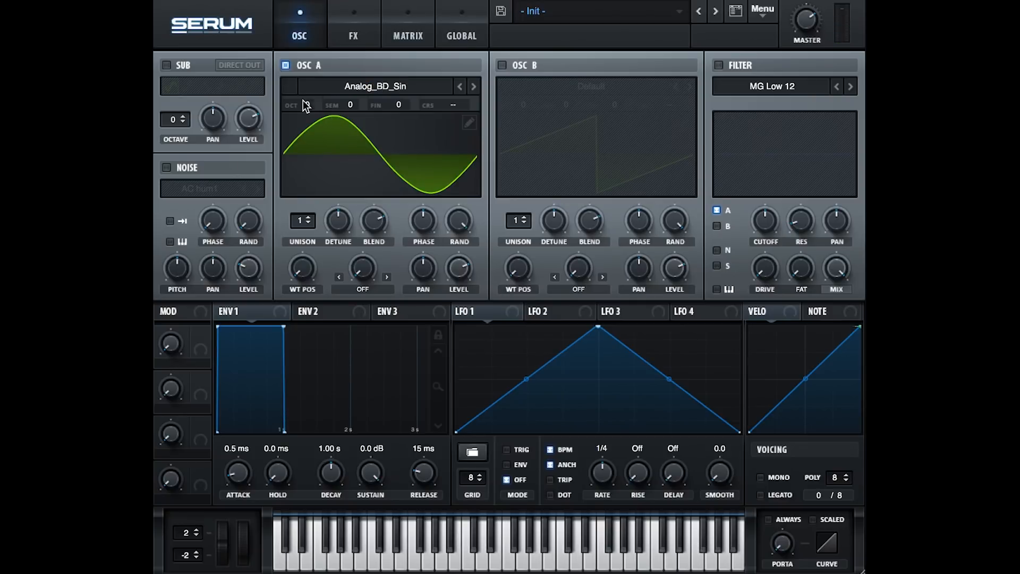
left_click_drag(303, 104, 294, 142)
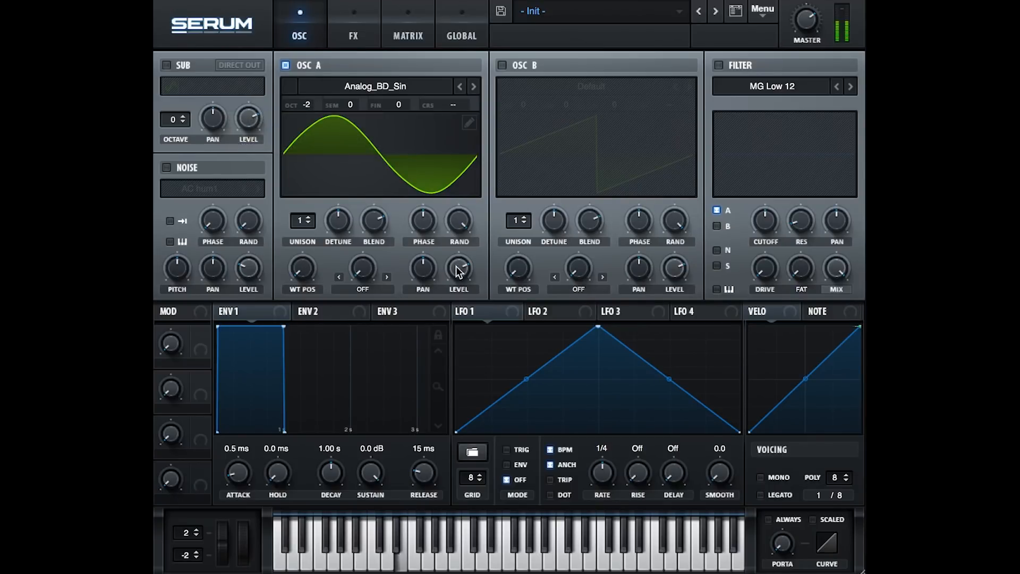
left_click_drag(456, 266, 457, 202)
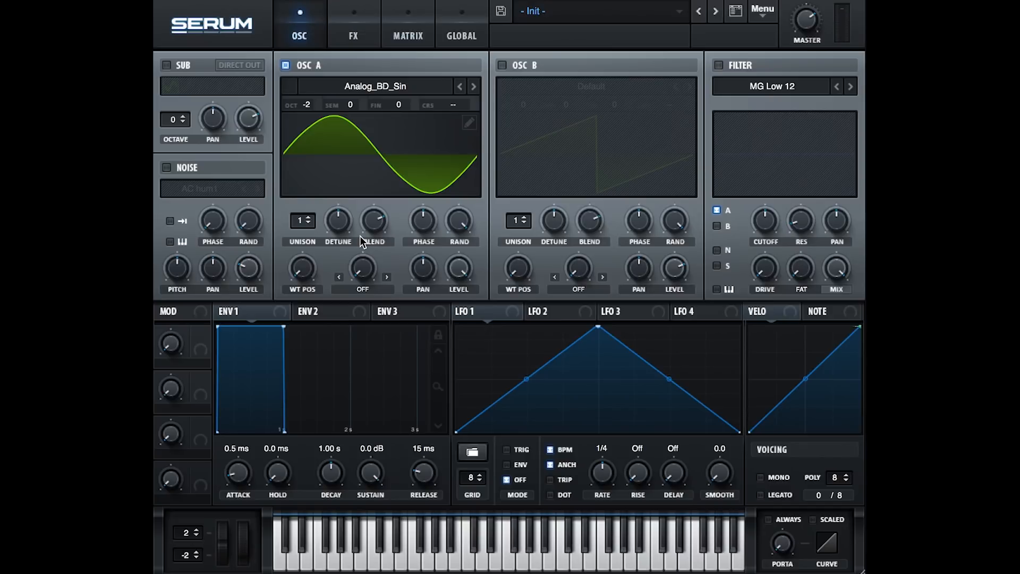
Turn on Serum's noise oscillator, load a Cymatics kick sample into it, and raise its level to maximum.
left_click(167, 167)
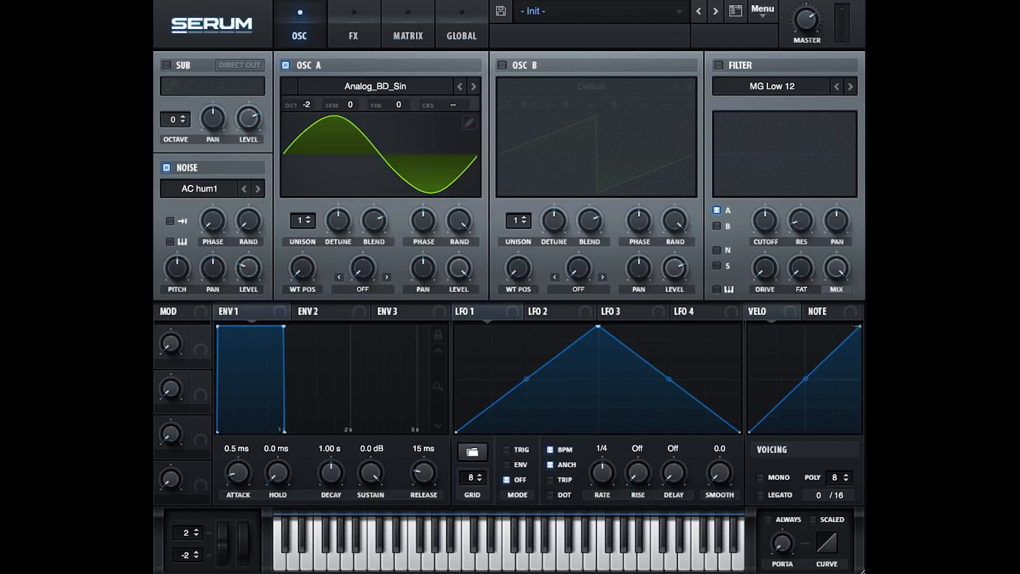
left_click_drag(184, 226, 197, 202)
left_click_drag(248, 268, 248, 242)
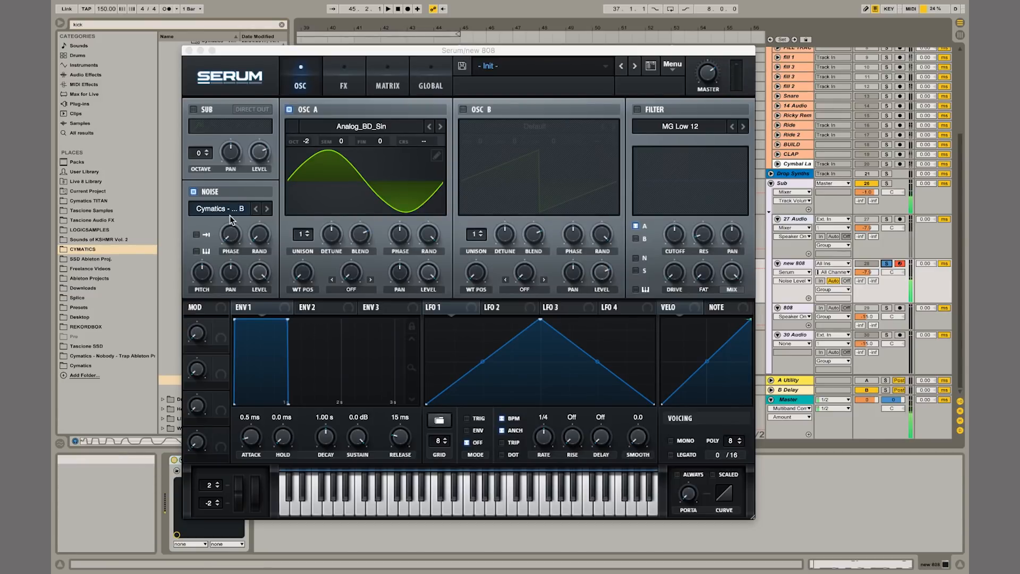
Turn off the Compressor on the Sub group and enable one-shot playback for the noise sample in Serum.
left_click(785, 184)
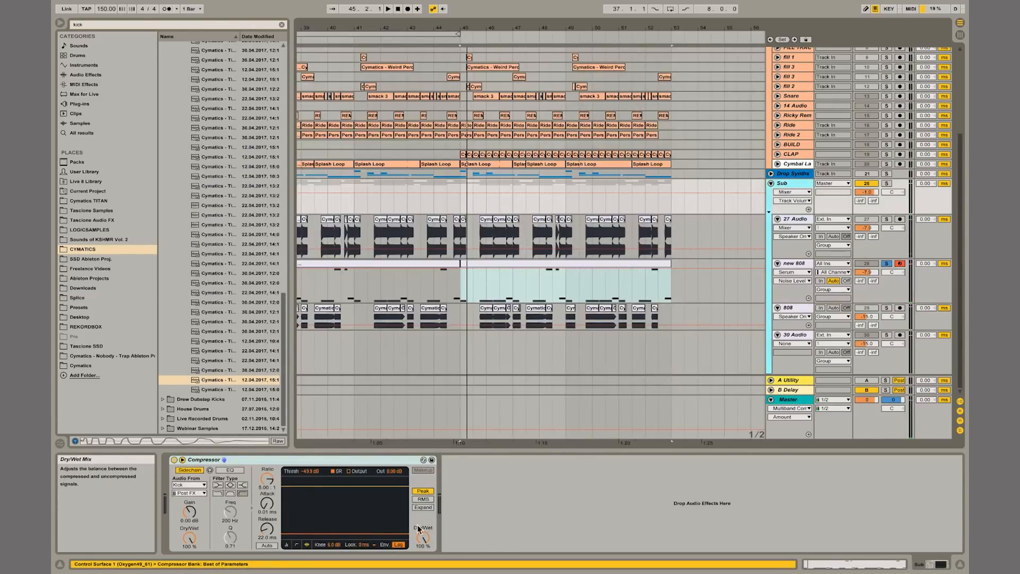
left_click(173, 459)
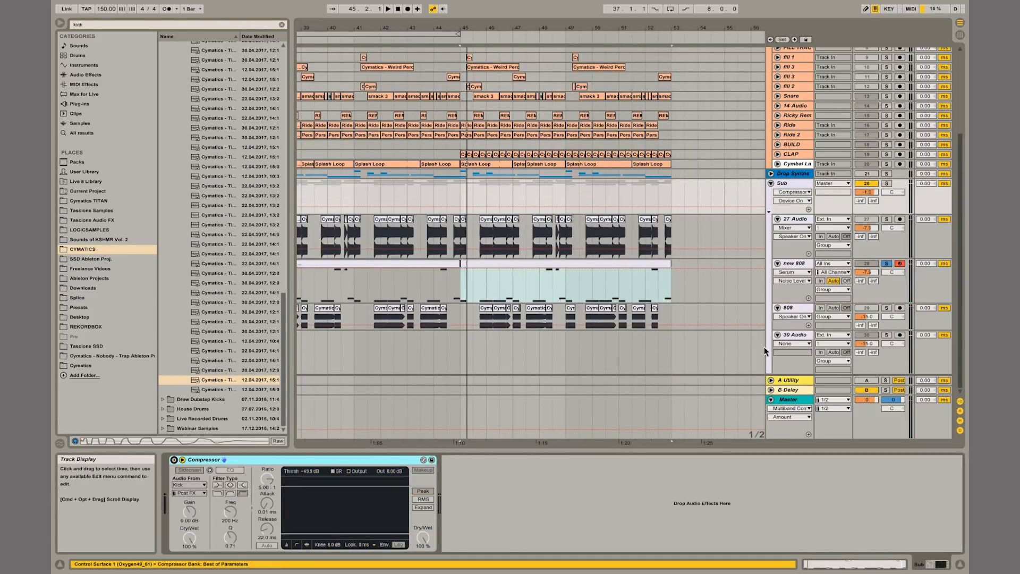
left_click(799, 262)
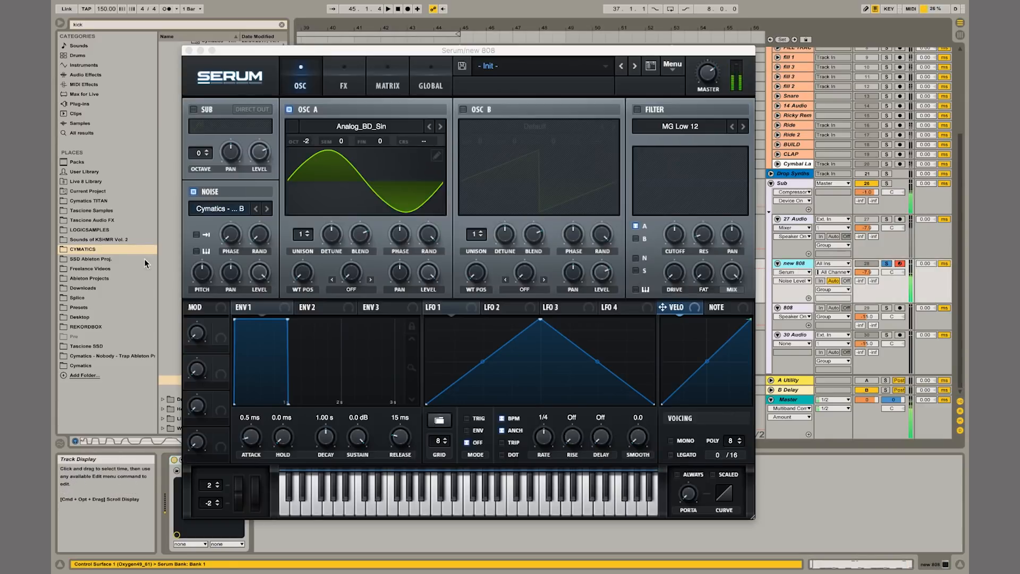
left_click(196, 234)
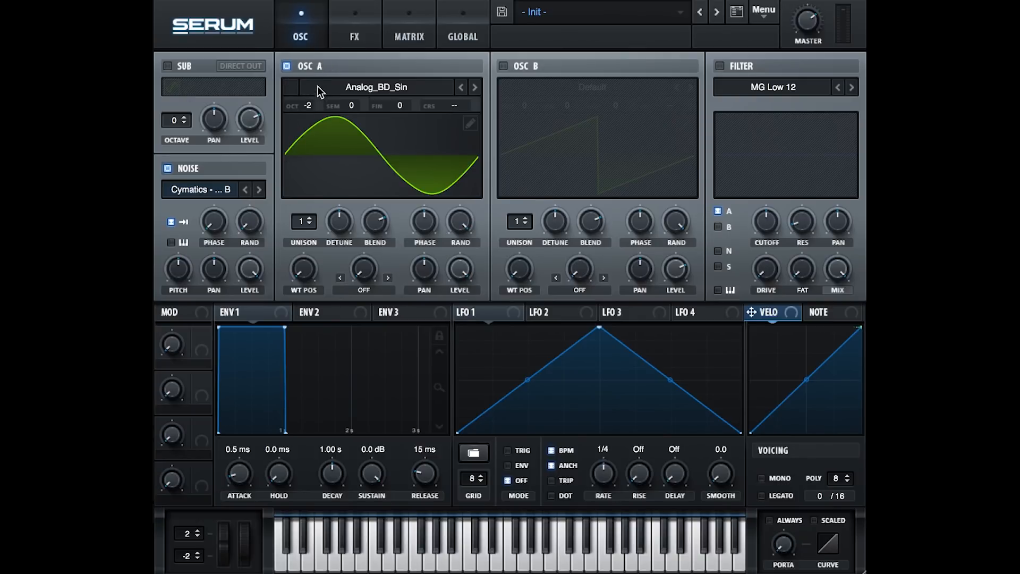
Shape LFO 1 in ENV mode as a short curved rise held at full level, and assign it to oscillator A's level.
left_click(493, 311)
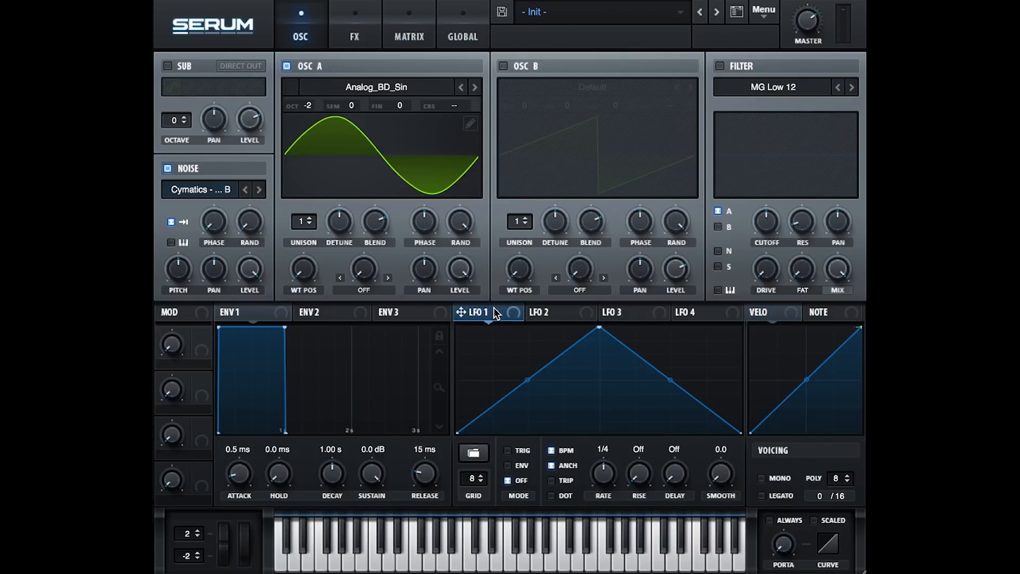
left_click_drag(597, 326, 477, 283)
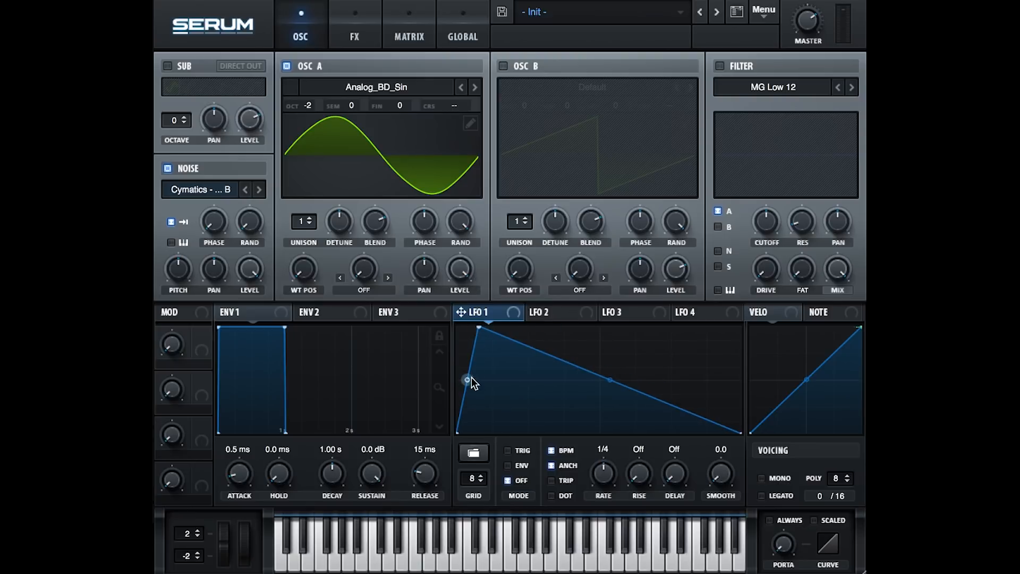
left_click_drag(467, 380, 486, 363)
left_click_drag(478, 328, 469, 327)
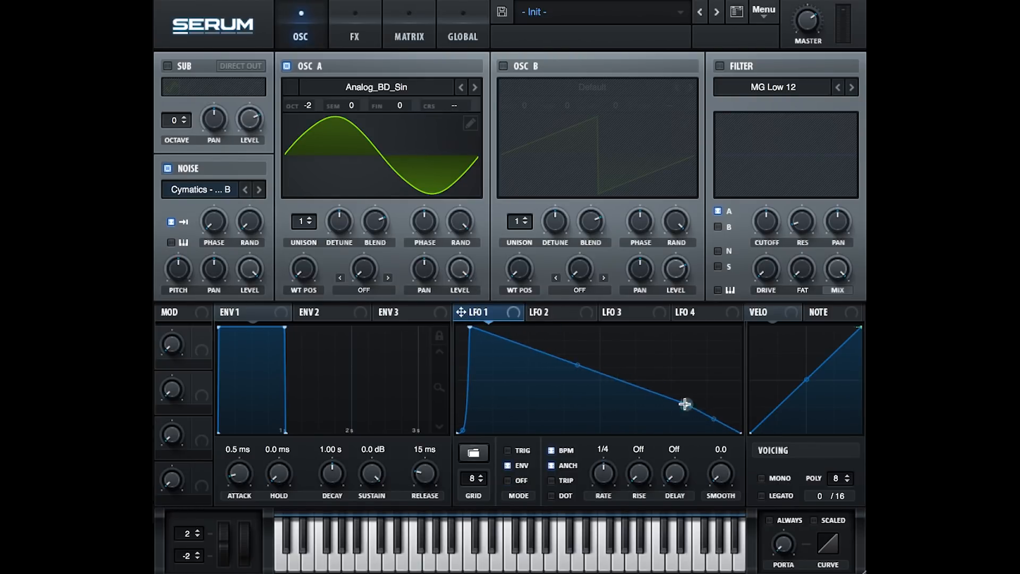
left_click_drag(741, 432, 744, 314)
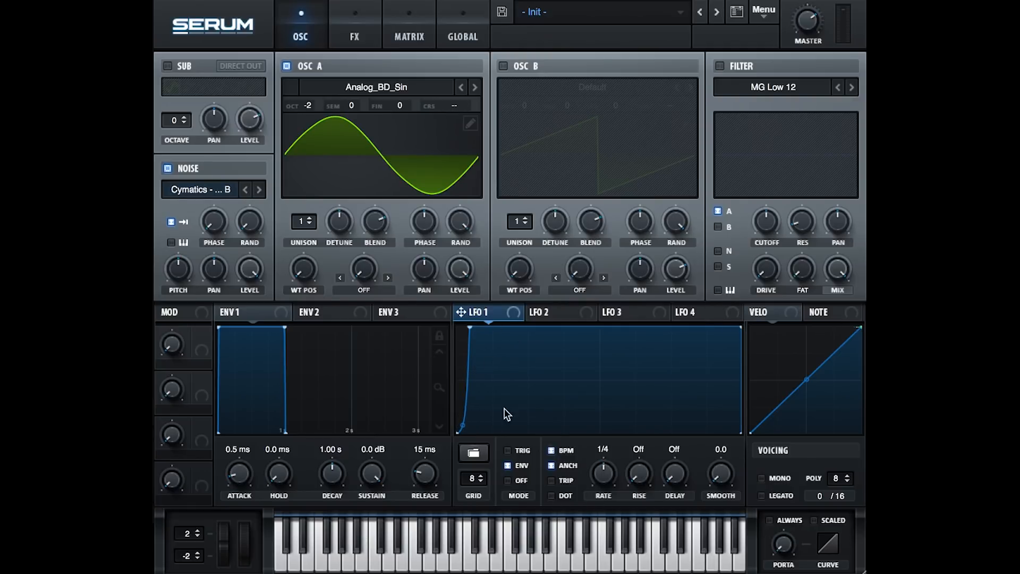
left_click_drag(478, 312, 453, 262)
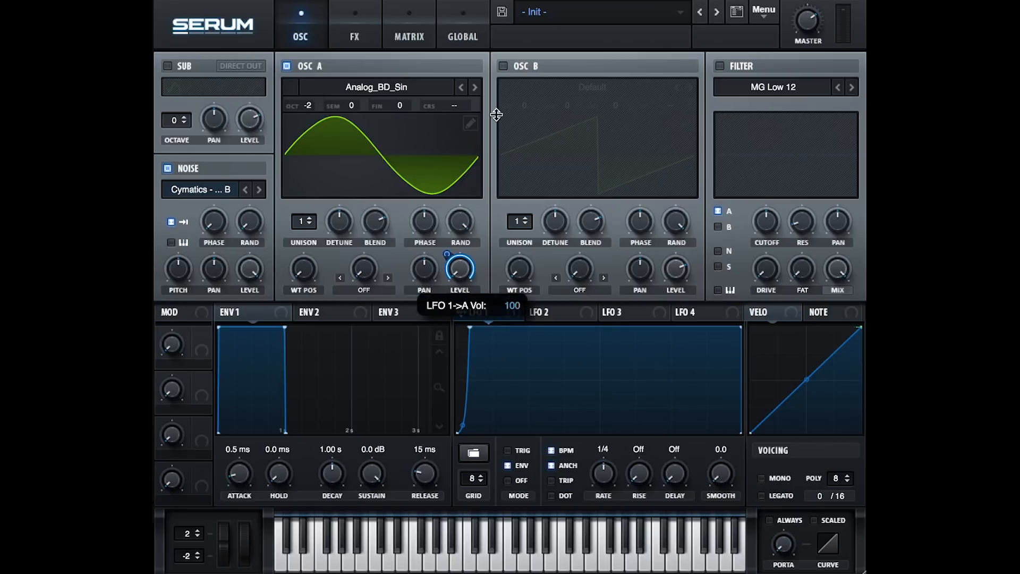
Compare longer and shorter rises in LFO 1 with the noise oscillator bypassed and active, keeping the rise short.
left_click(171, 170)
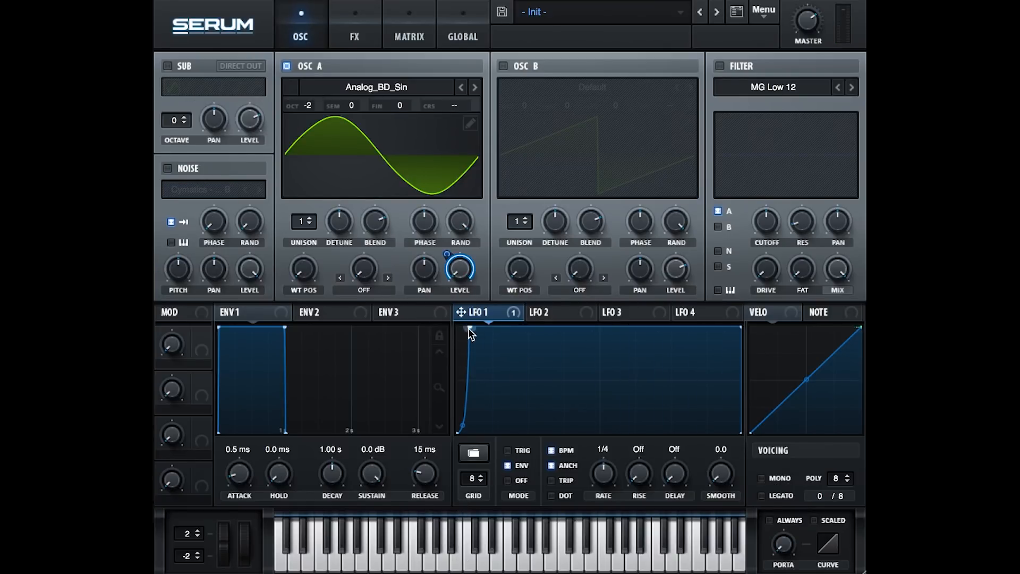
left_click_drag(468, 328, 515, 249)
left_click(167, 168)
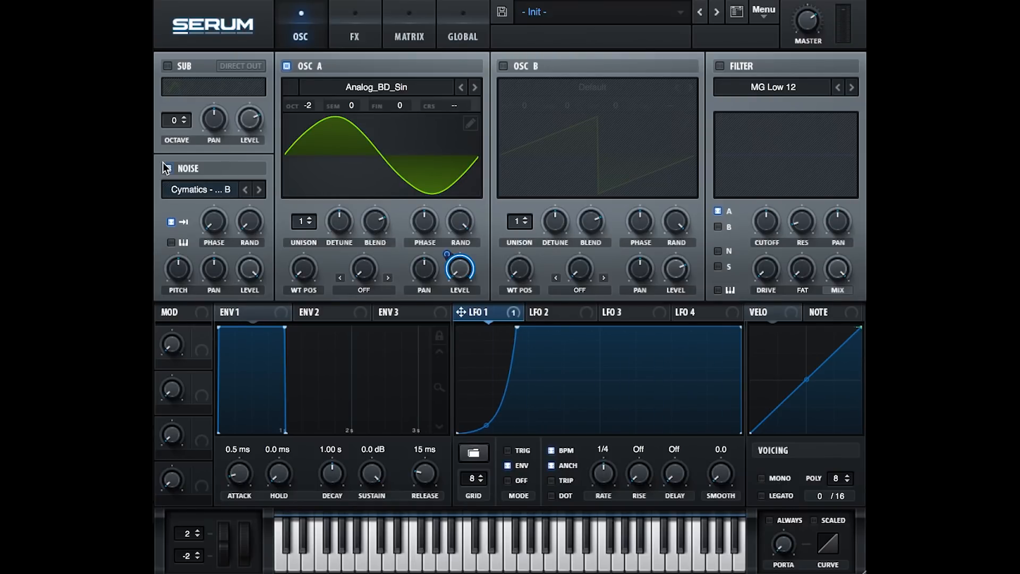
left_click_drag(515, 326, 472, 303)
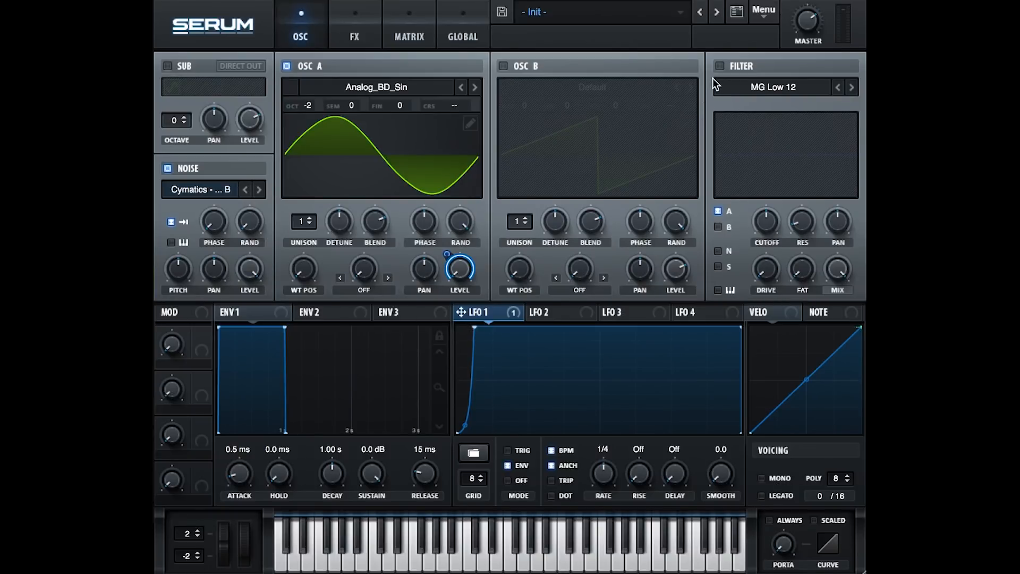
Turn on Serum's filter with the MG Low 6 type, raise its cutoff, and route the noise oscillator through it.
left_click(719, 66)
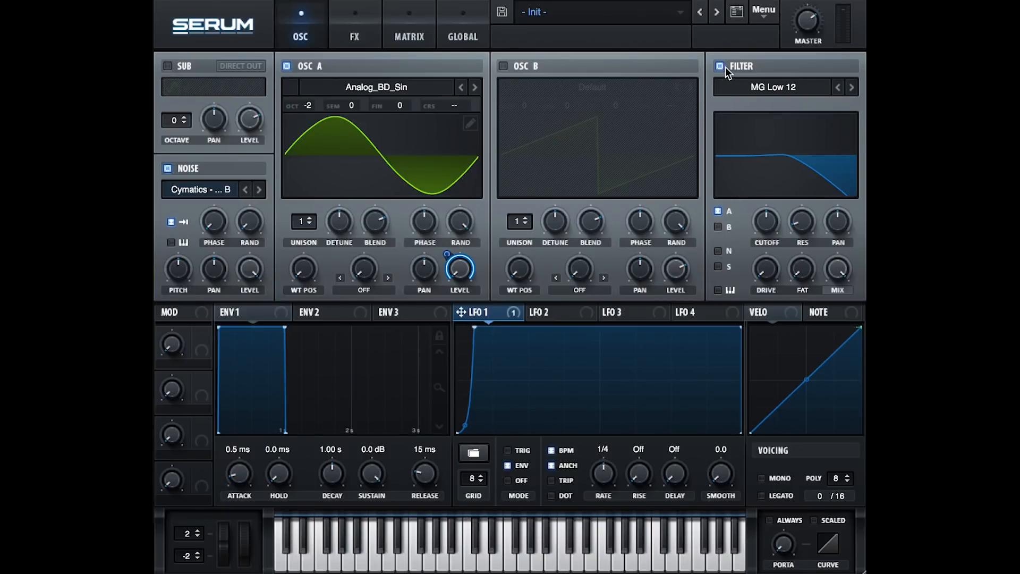
left_click_drag(754, 228, 753, 207)
left_click_drag(810, 229, 767, 190)
left_click(836, 88)
left_click(723, 254)
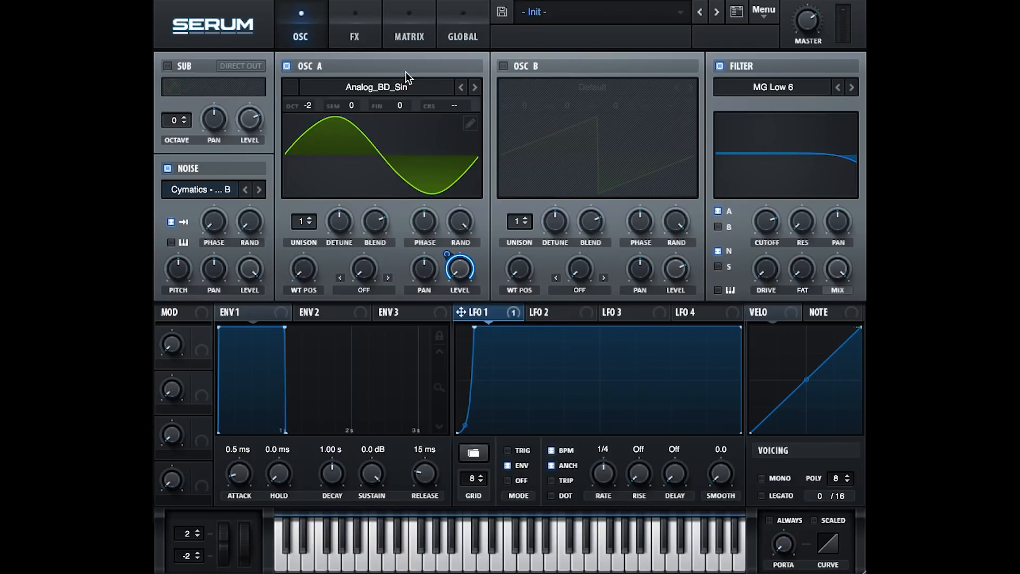
Try the Bend - and Bend + warp modes on oscillator A, and set the warp mode back to Off.
left_click(367, 284)
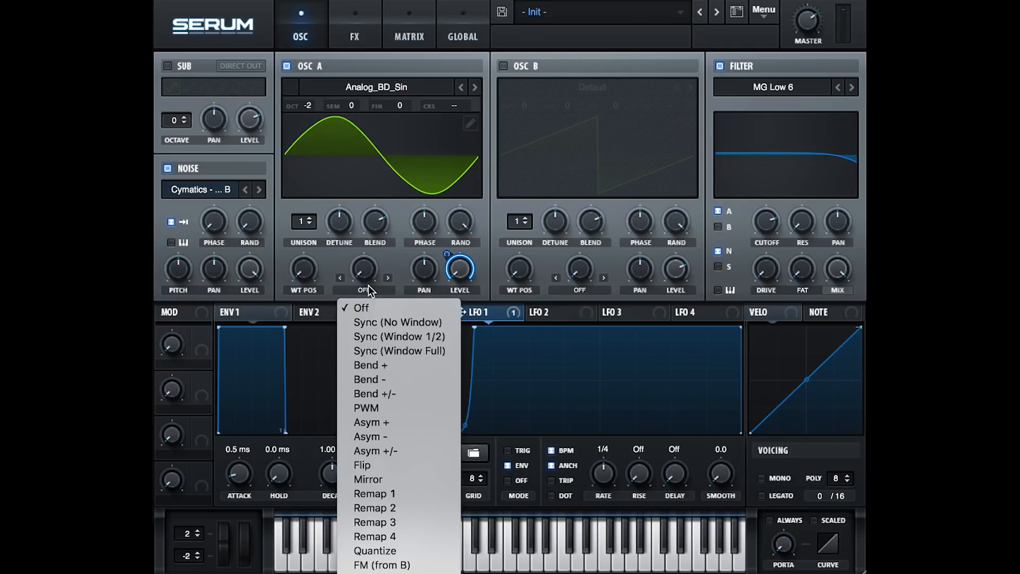
left_click(394, 382)
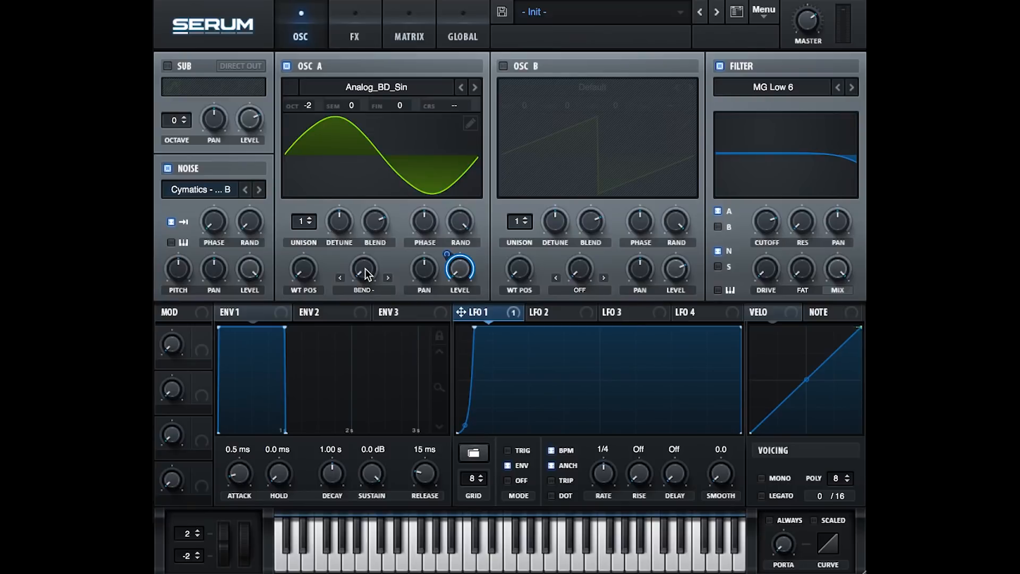
mouse_move(365, 269)
left_mouse_down()
mouse_move(367, 234)
mouse_move(361, 250)
mouse_move(373, 227)
mouse_move(361, 265)
left_mouse_up()
left_click(339, 276)
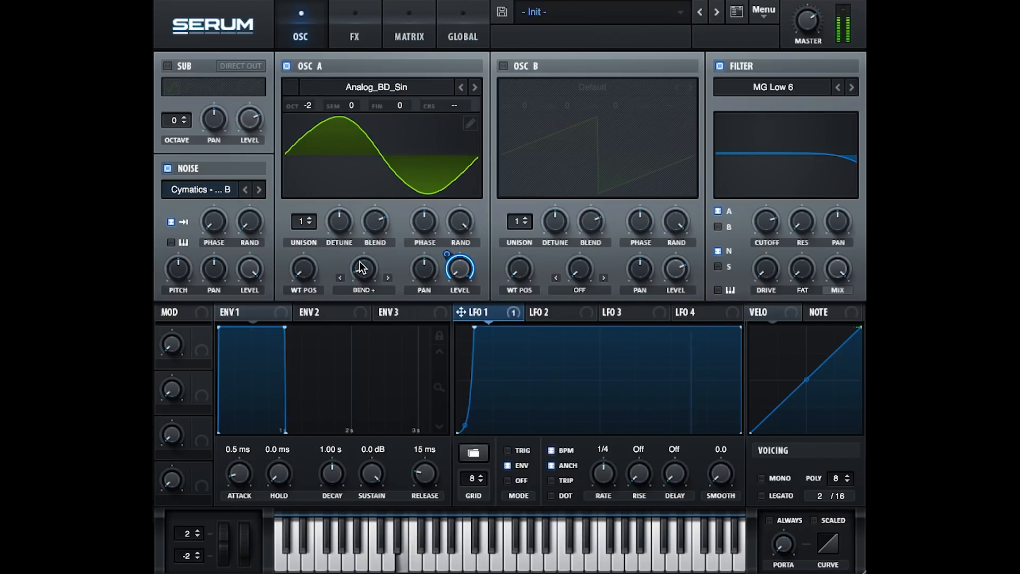
left_click(388, 276)
left_click_drag(388, 178, 334, 244)
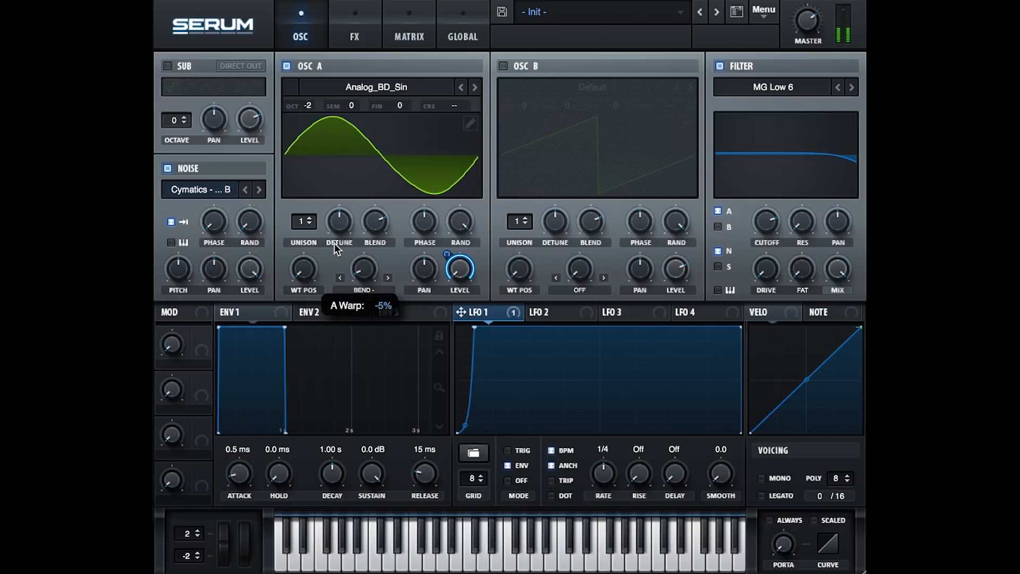
left_click(365, 290)
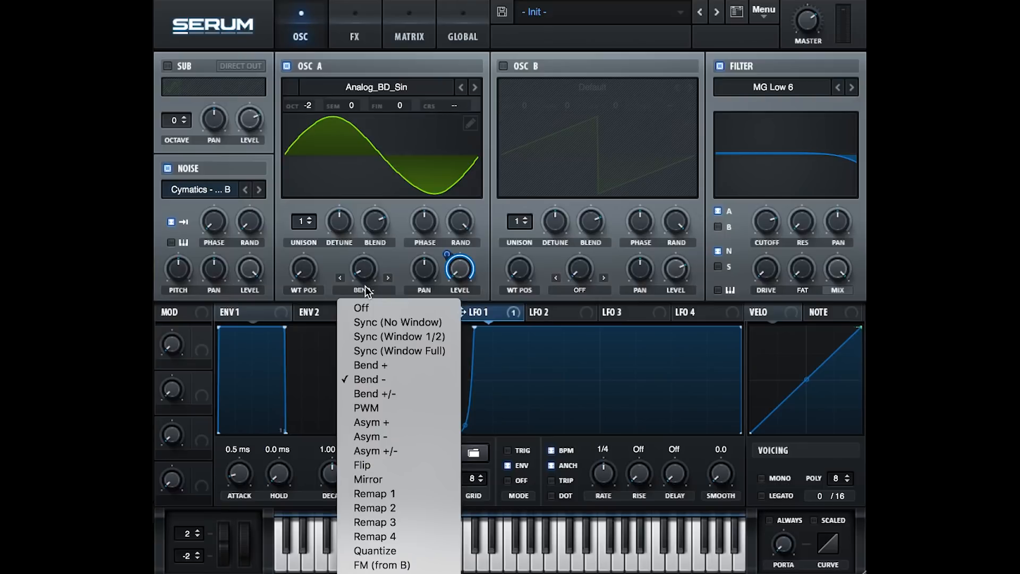
left_click(372, 306)
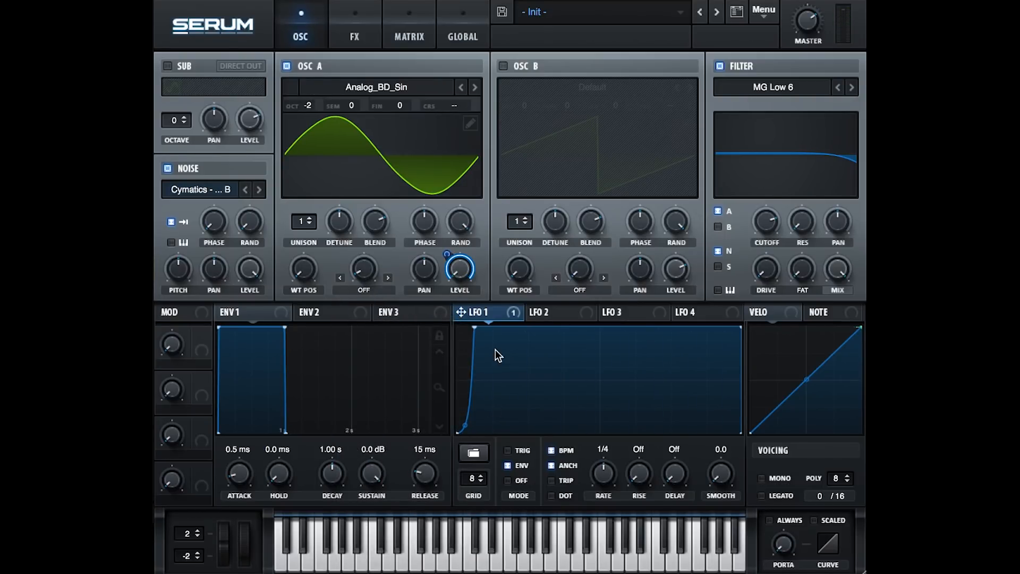
Shape LFO 2 in ENV mode as a steep curved decay and assign it to oscillator A's coarse pitch.
left_click(532, 314)
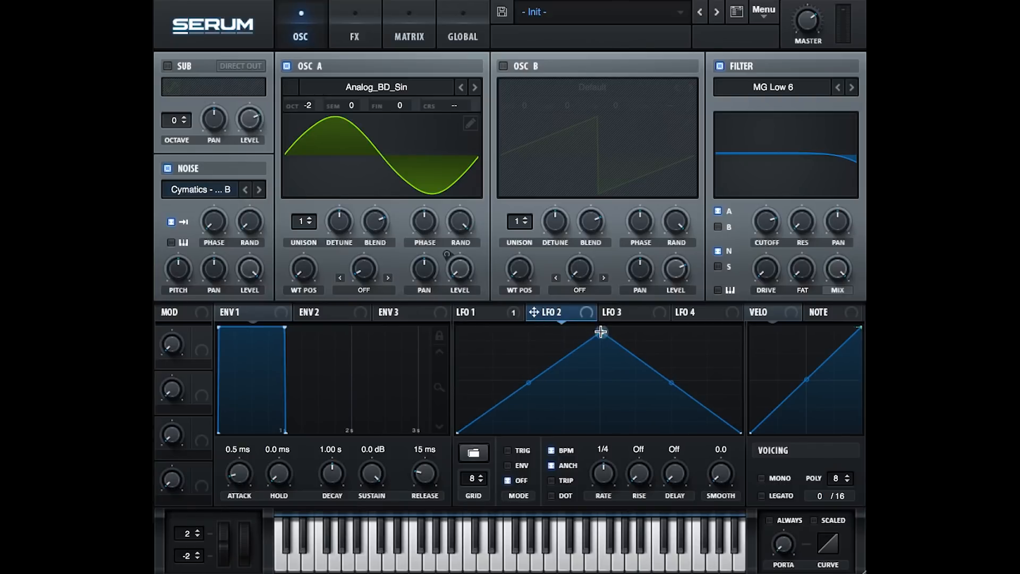
left_click_drag(601, 330, 456, 327)
left_click_drag(598, 379, 581, 415)
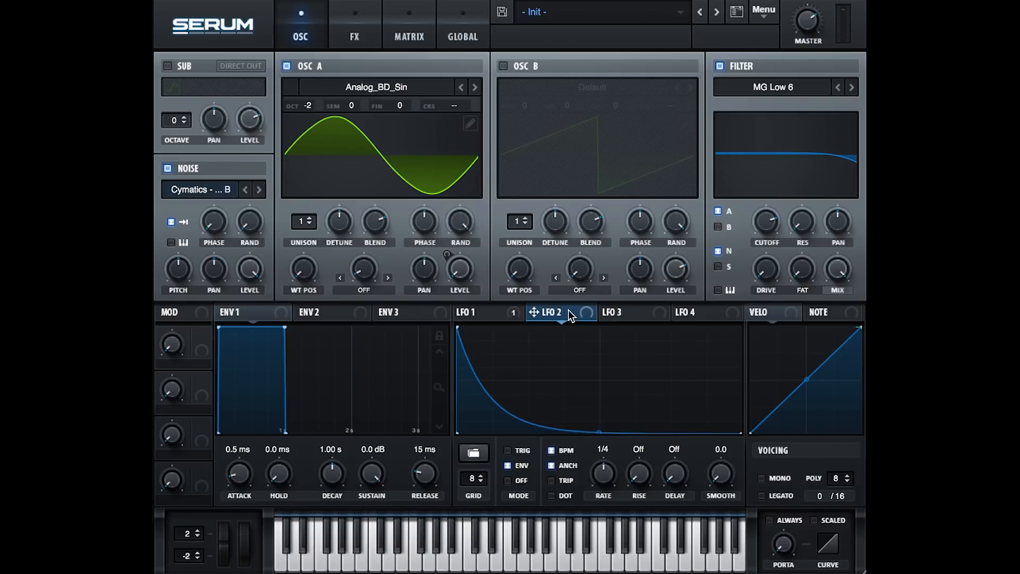
left_click_drag(569, 311, 471, 106)
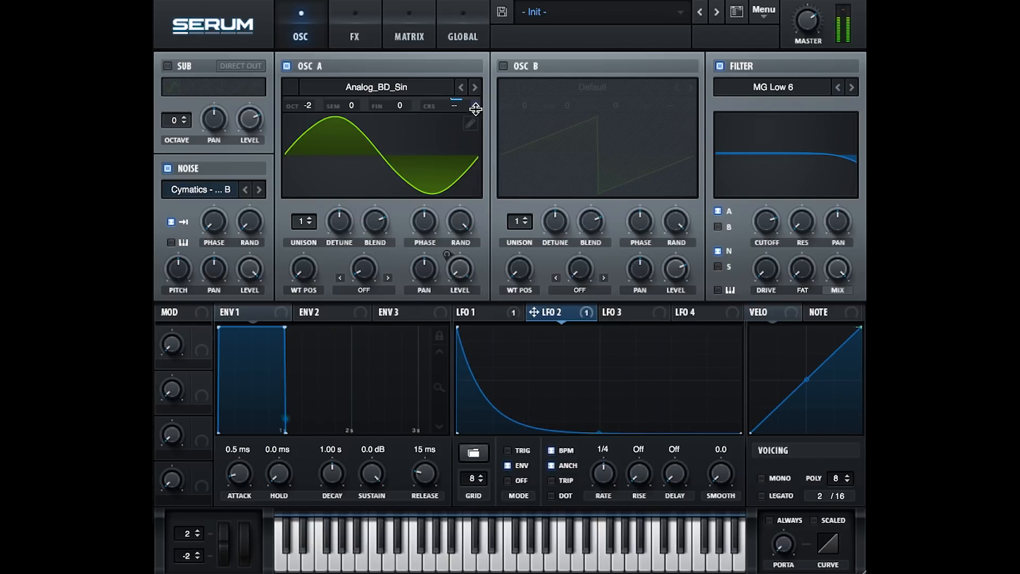
mouse_move(468, 106)
left_mouse_down()
mouse_move(491, 48)
mouse_move(474, 88)
left_mouse_up()
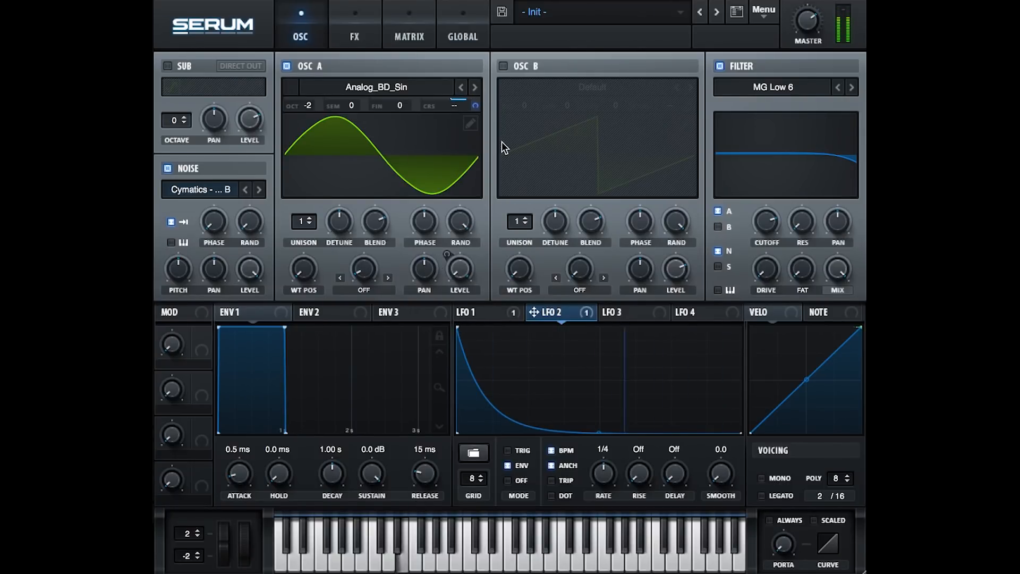
mouse_move(473, 105)
left_mouse_down()
mouse_move(461, 135)
mouse_move(467, 115)
left_mouse_up()
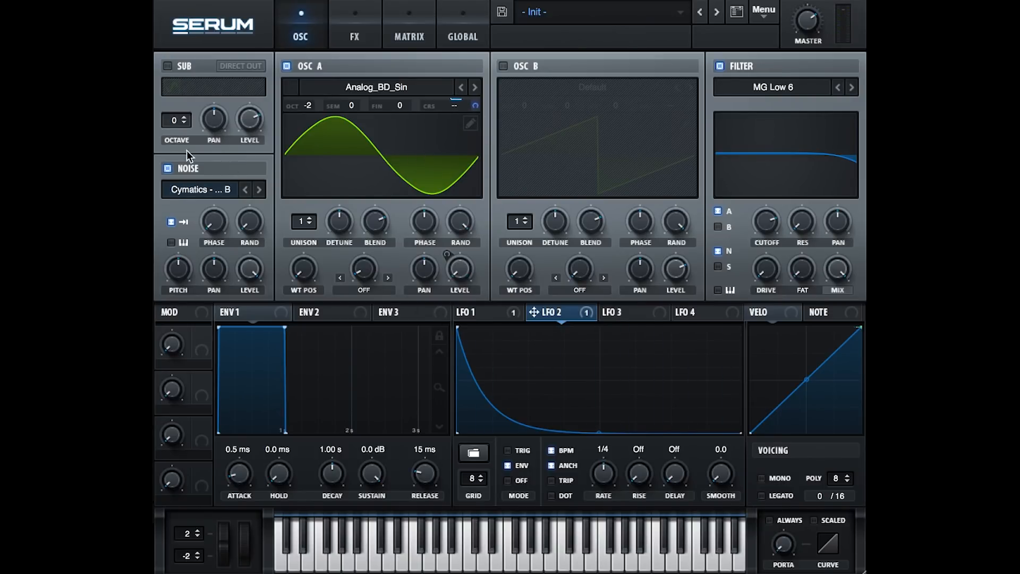
With the noise oscillator off, strengthen and shorten LFO 2's coarse pitch drop on oscillator A, and raise the filter cutoff.
left_click(167, 169)
left_click_drag(454, 116, 482, 51)
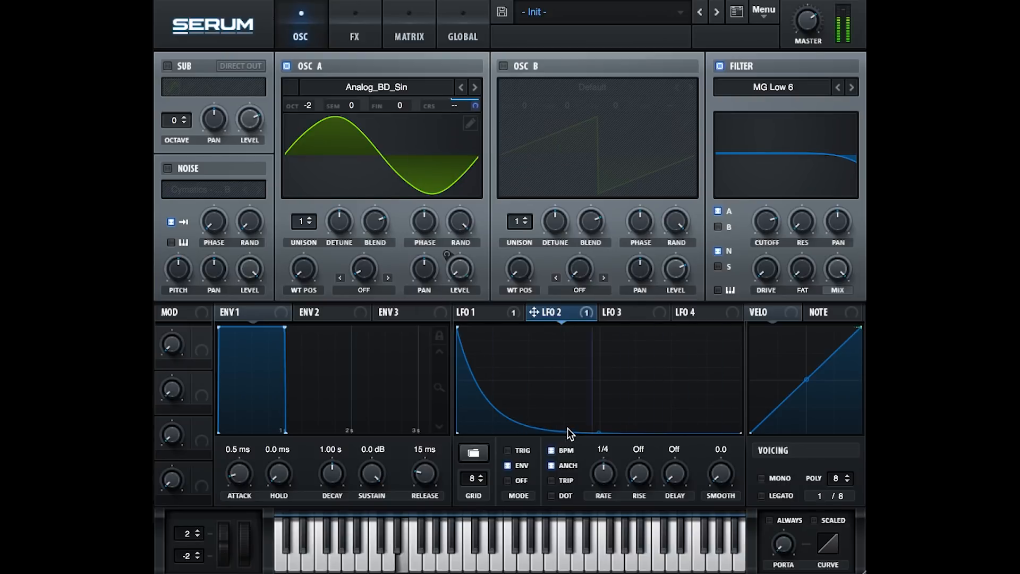
left_click_drag(567, 428, 507, 431)
left_click_drag(761, 223, 766, 162)
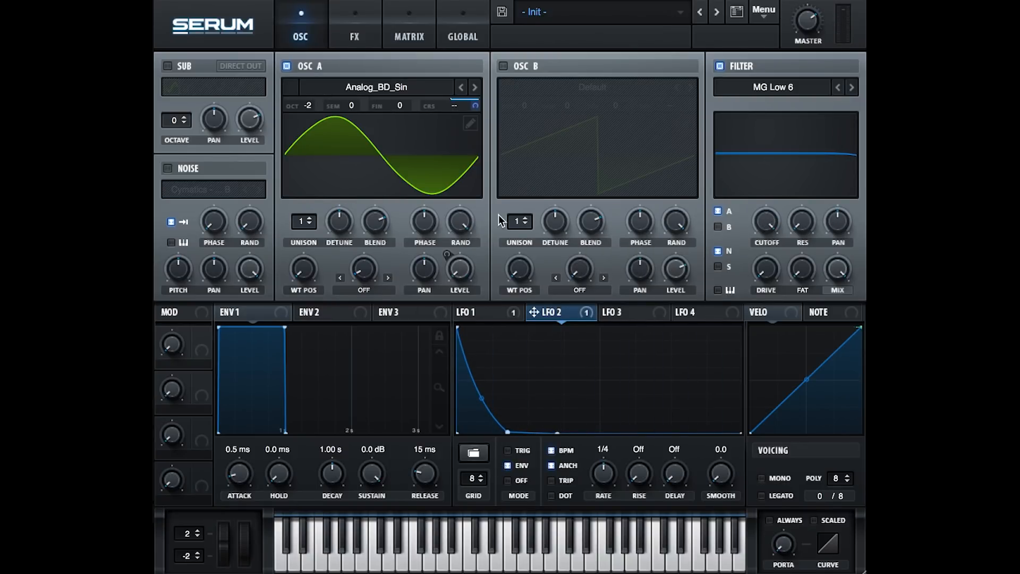
Refine LFO 2's decay with extra points forming a steep drop and gentler tail, and turn the noise oscillator back on.
double_click(469, 328)
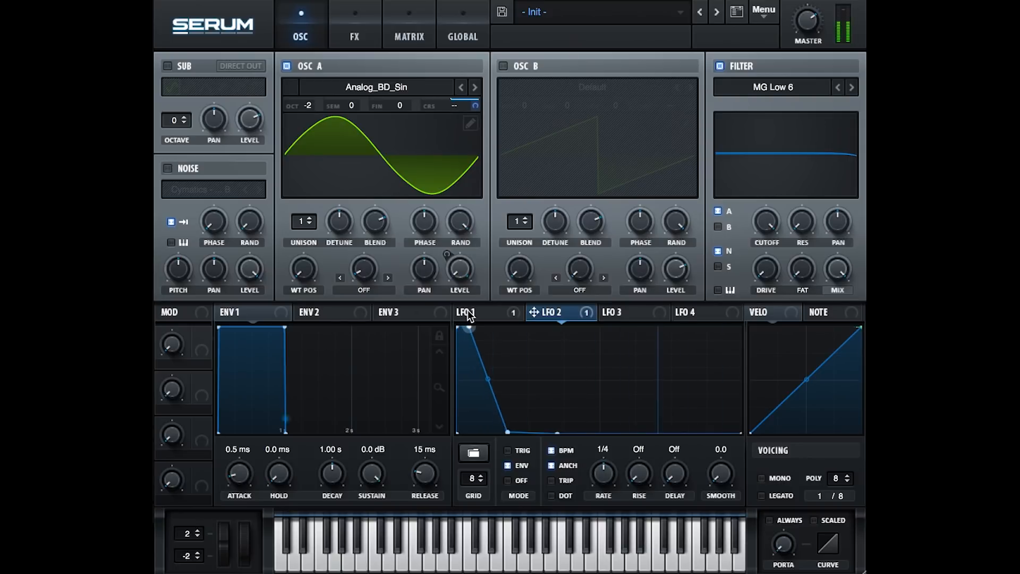
left_click_drag(467, 311, 463, 369)
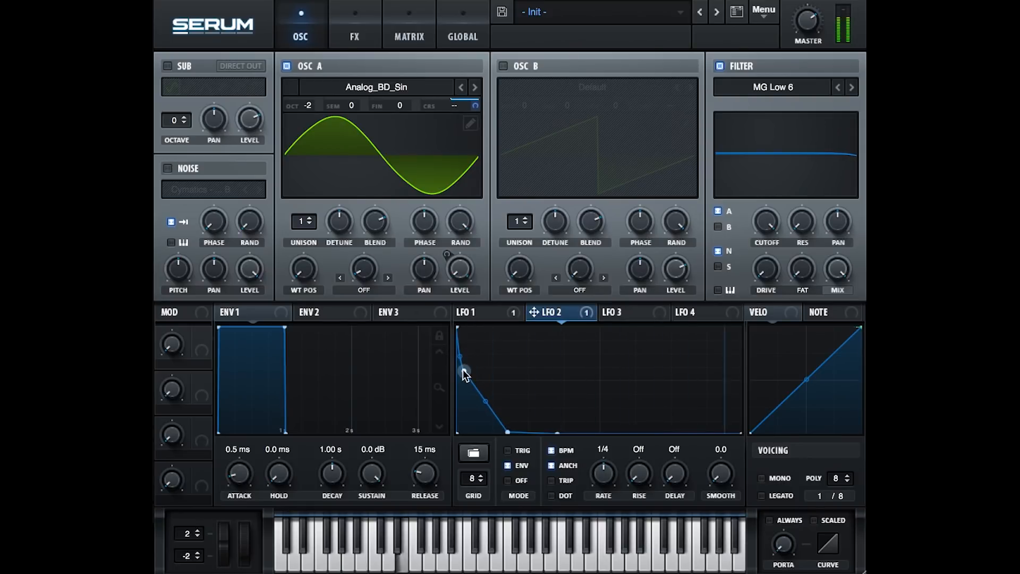
left_click_drag(481, 429, 487, 406)
double_click(474, 397)
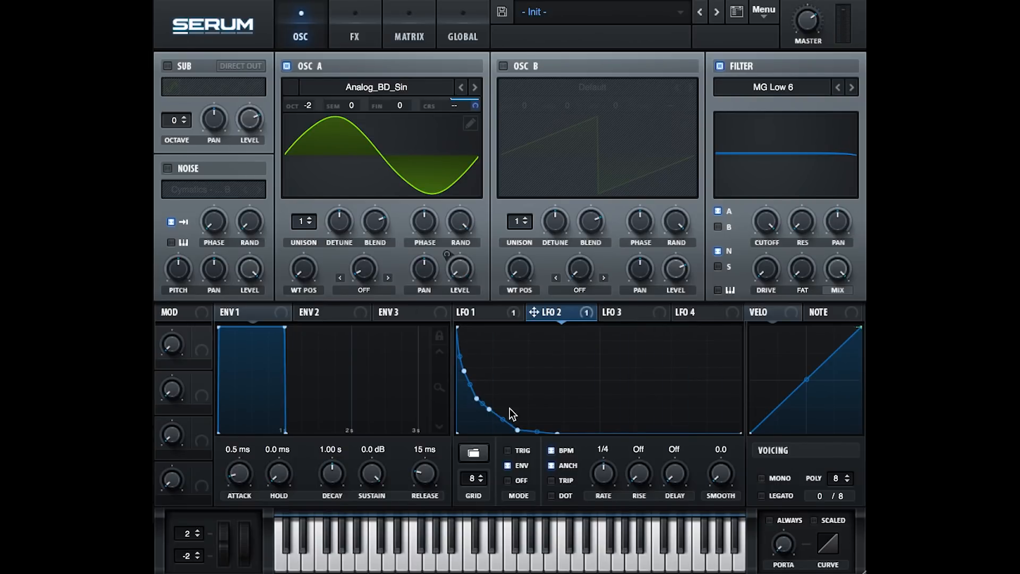
left_click_drag(516, 427, 517, 417)
left_click_drag(249, 268, 281, 207)
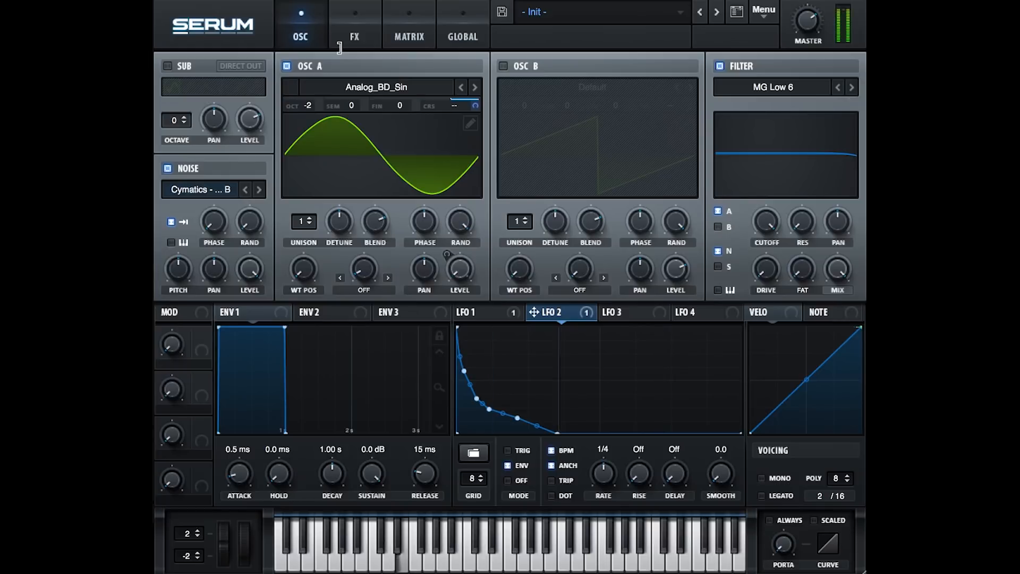
Add Serum's Compressor effect, adjust its threshold, and set its gain to about 17.2 dB.
left_click(354, 37)
left_click(294, 48)
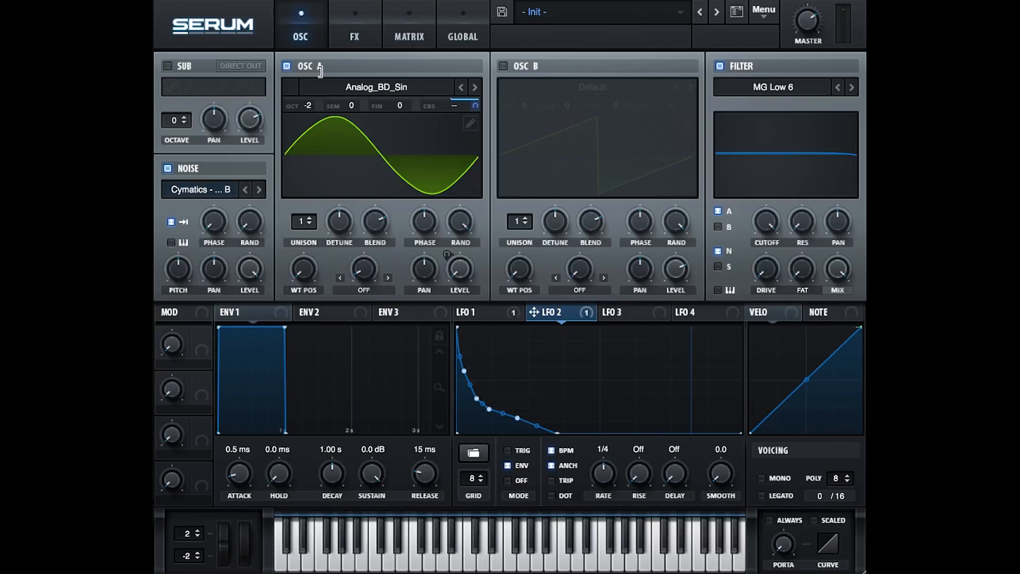
left_click(353, 24)
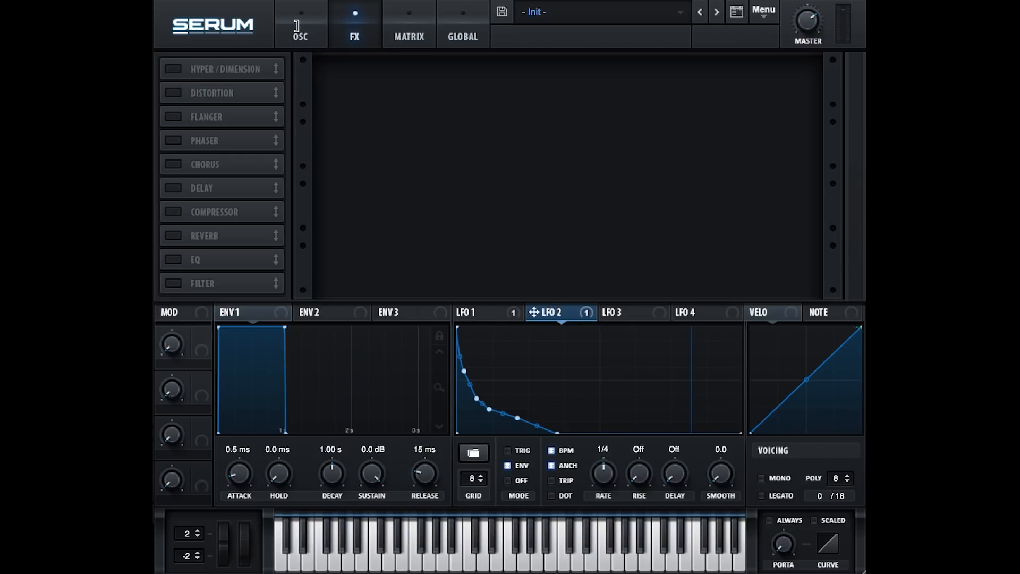
left_click(165, 211)
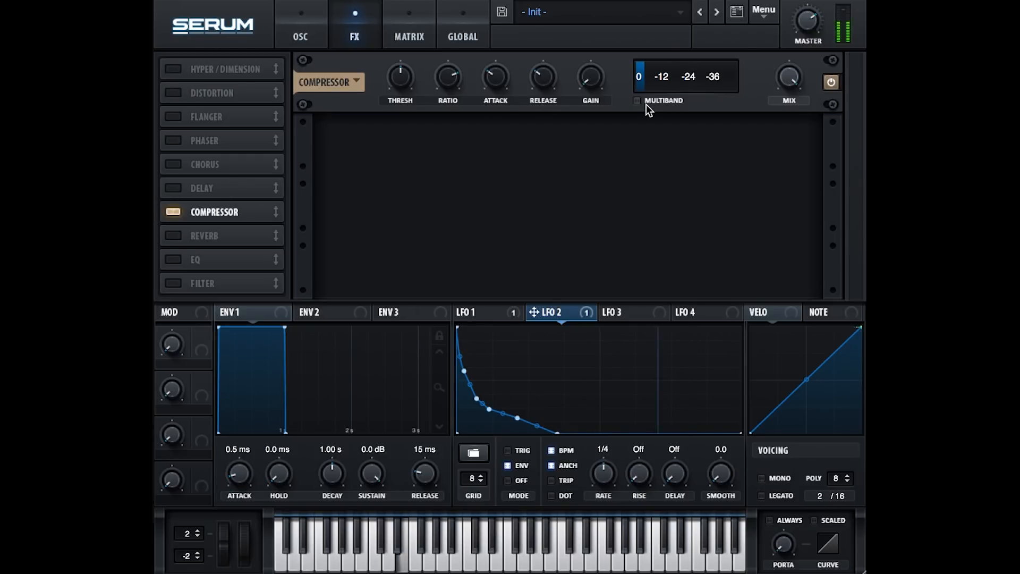
left_click_drag(400, 85, 406, 40)
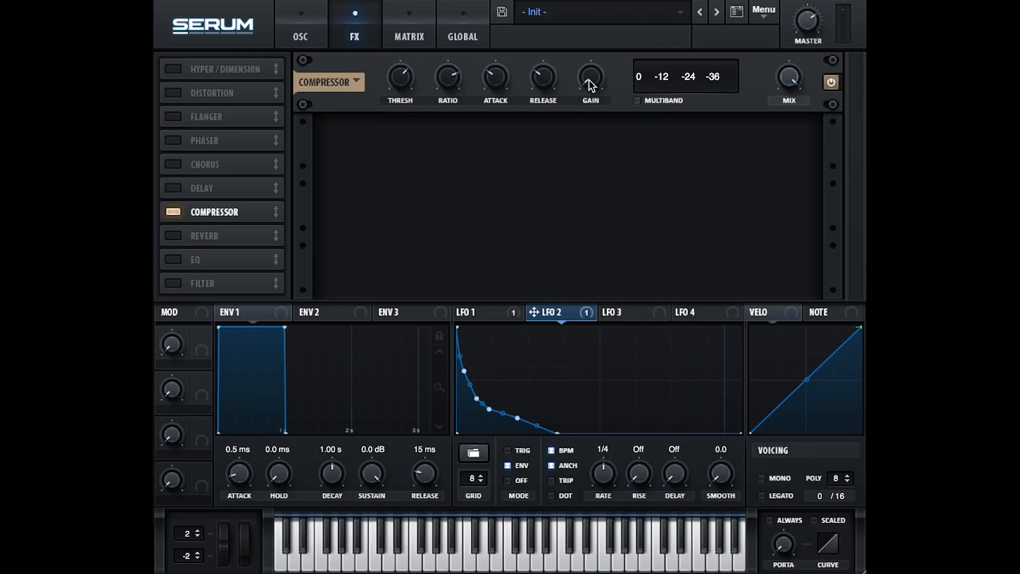
left_click_drag(589, 80, 594, 9)
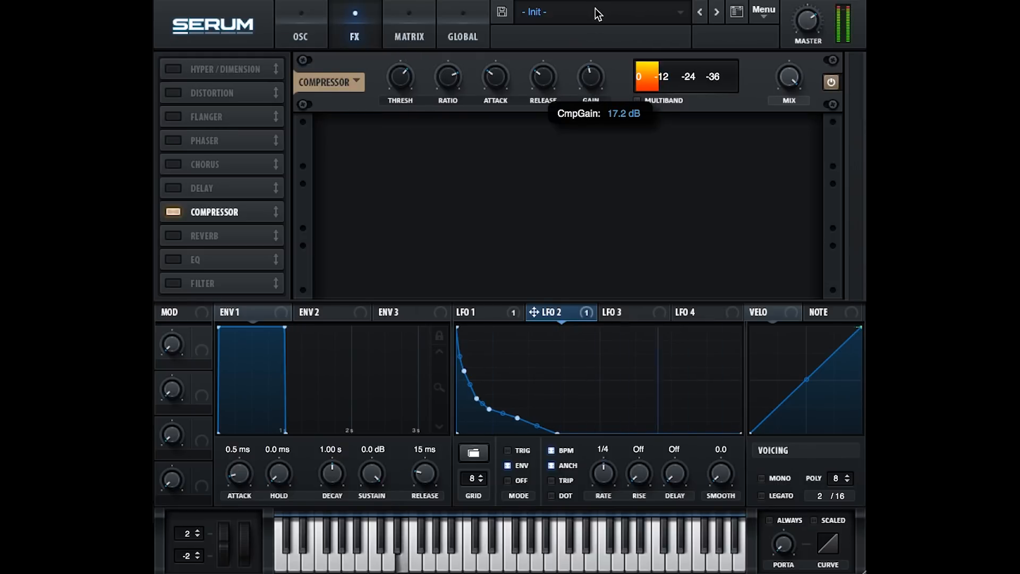
left_click_drag(400, 78, 397, 77)
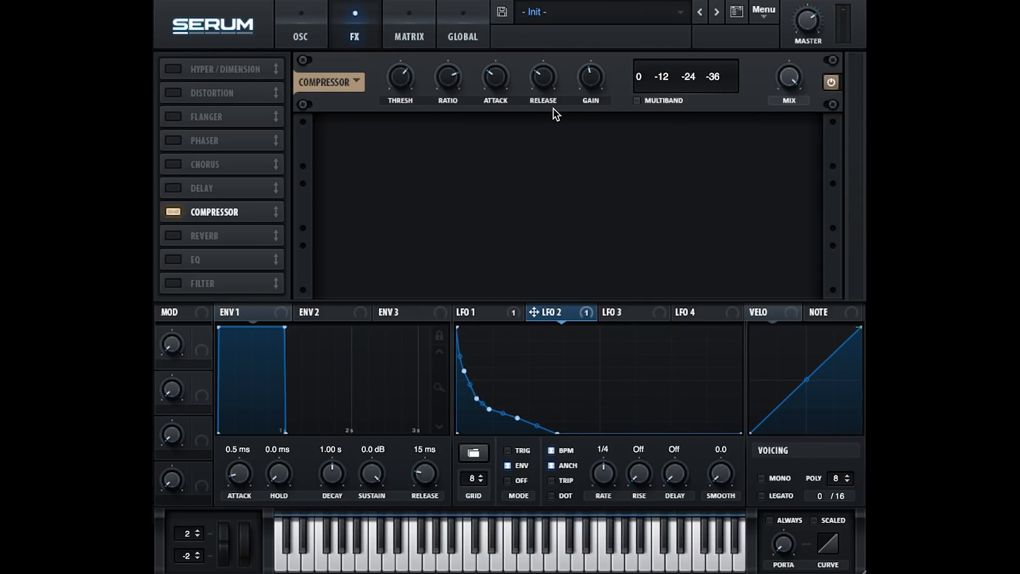
mouse_move(592, 84)
Add the Distortion effect, place the Compressor before it in the effects chain, and choose the SoftClip distortion type.
left_click(178, 91)
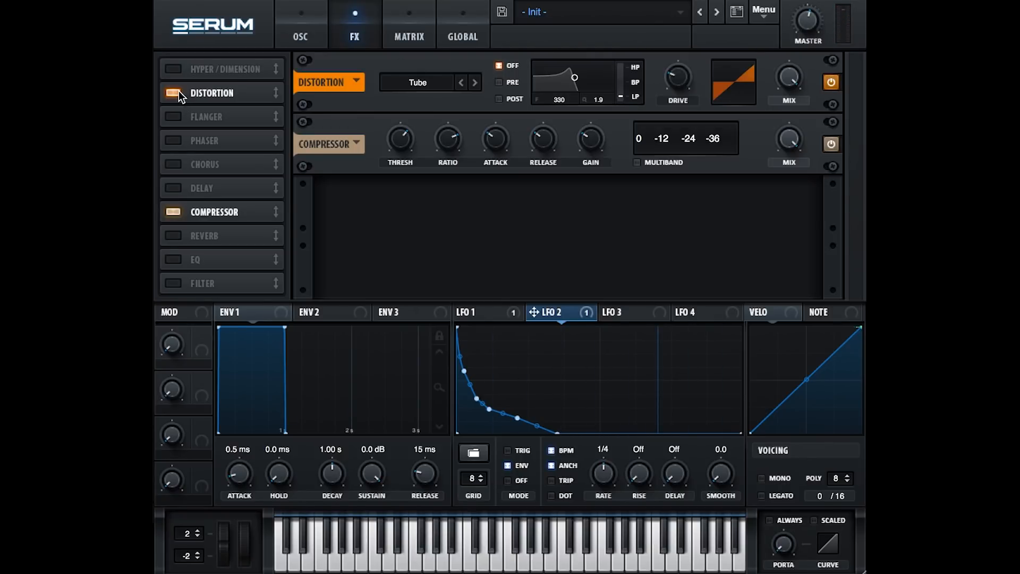
left_click_drag(202, 212, 215, 79)
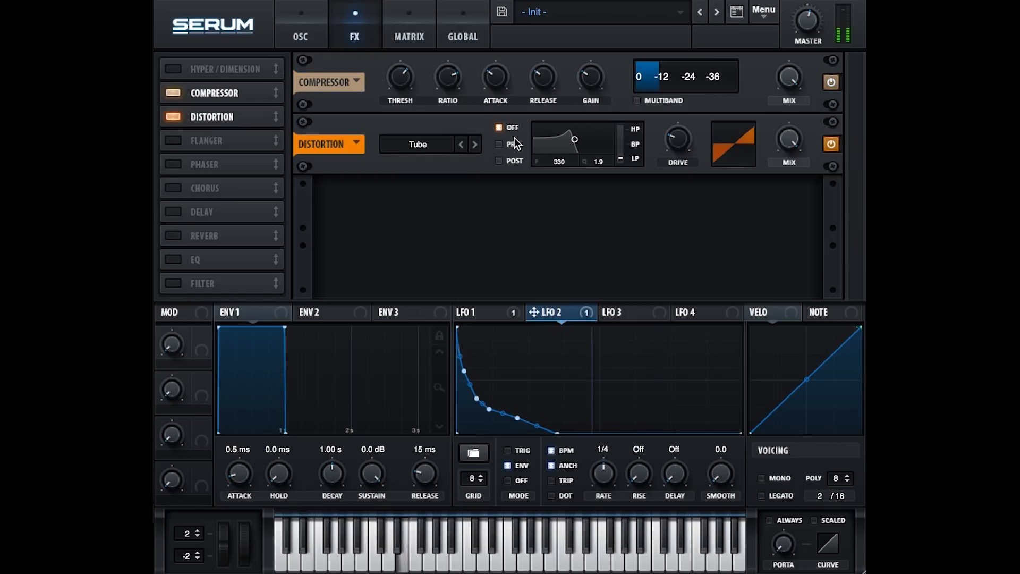
left_click_drag(685, 152, 703, 46)
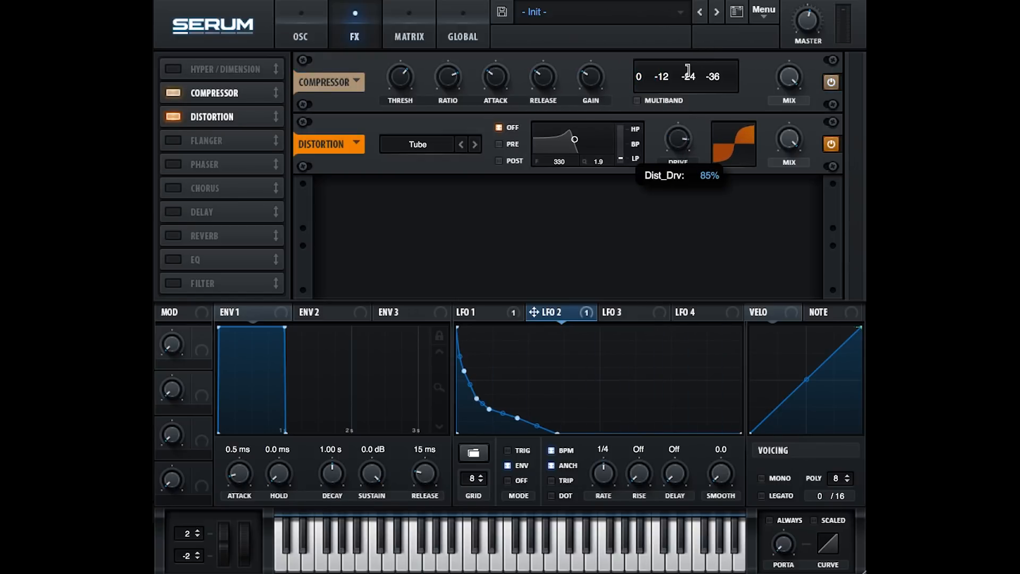
left_click(475, 145)
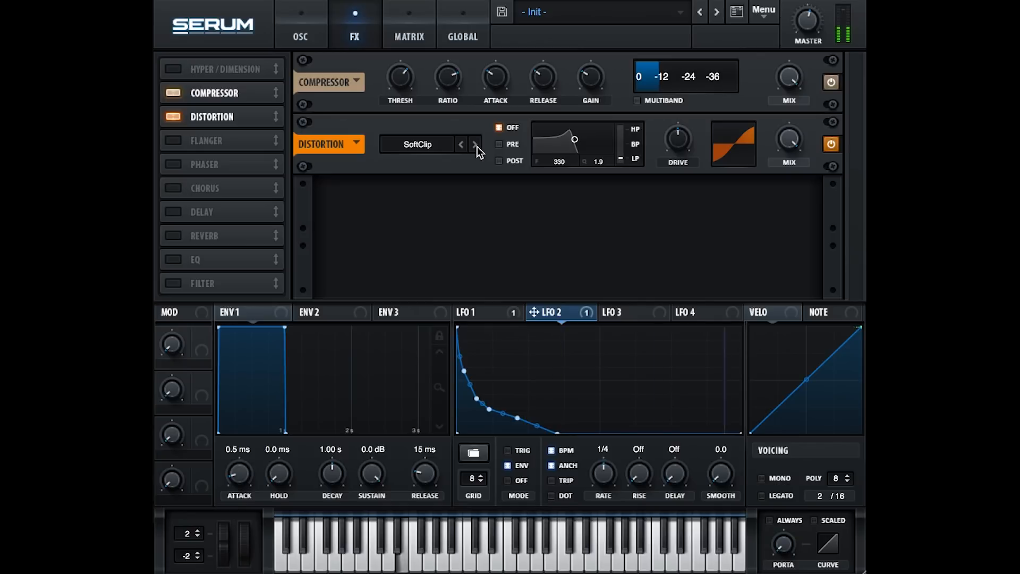
Set the SoftClip distortion's drive slightly above halfway and raise the master volume to about 73%.
left_click_drag(806, 21, 806, 8)
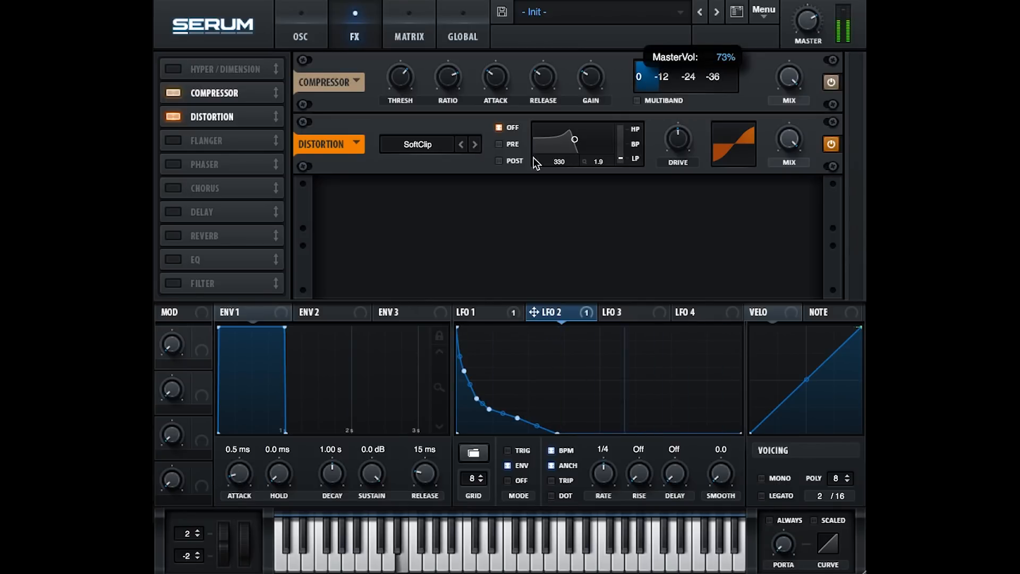
left_click_drag(668, 148, 666, 125)
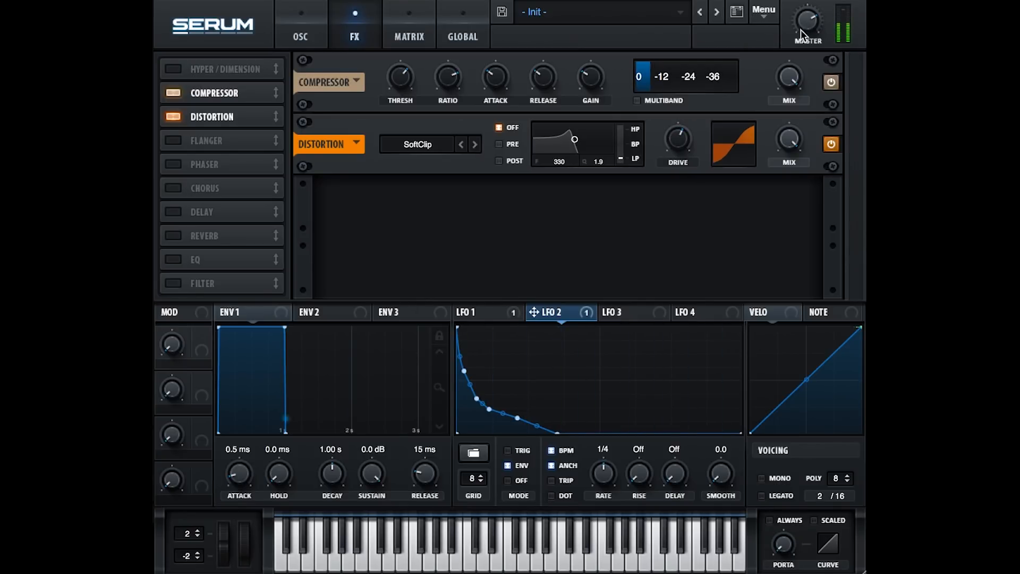
left_click_drag(805, 24, 805, 13)
Add an EQ between the Compressor and Distortion, boost its low band by about 6.4 dB, and lower that band's frequency.
left_click(172, 259)
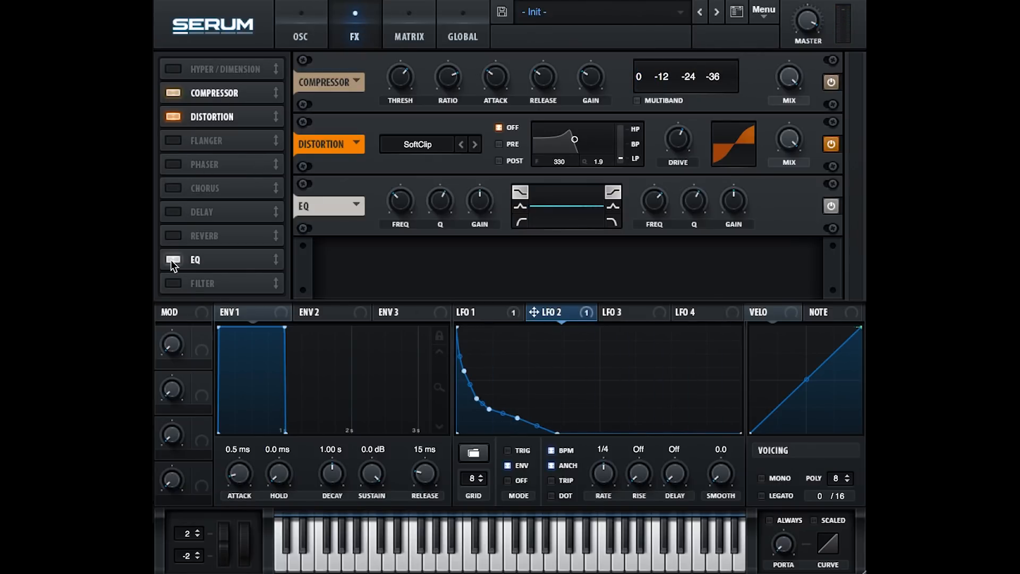
left_click_drag(212, 260, 243, 119)
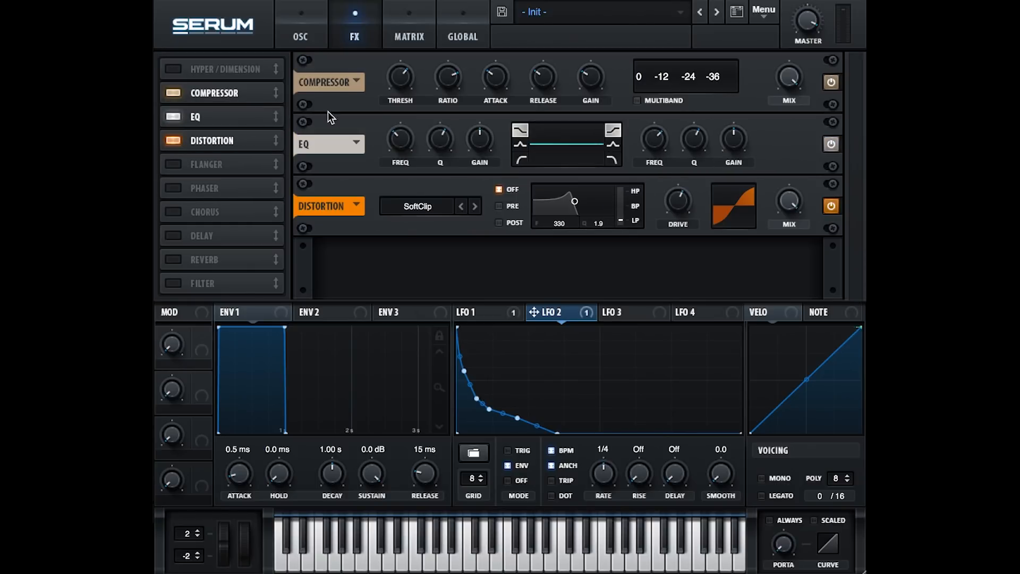
left_click_drag(487, 142, 486, 112)
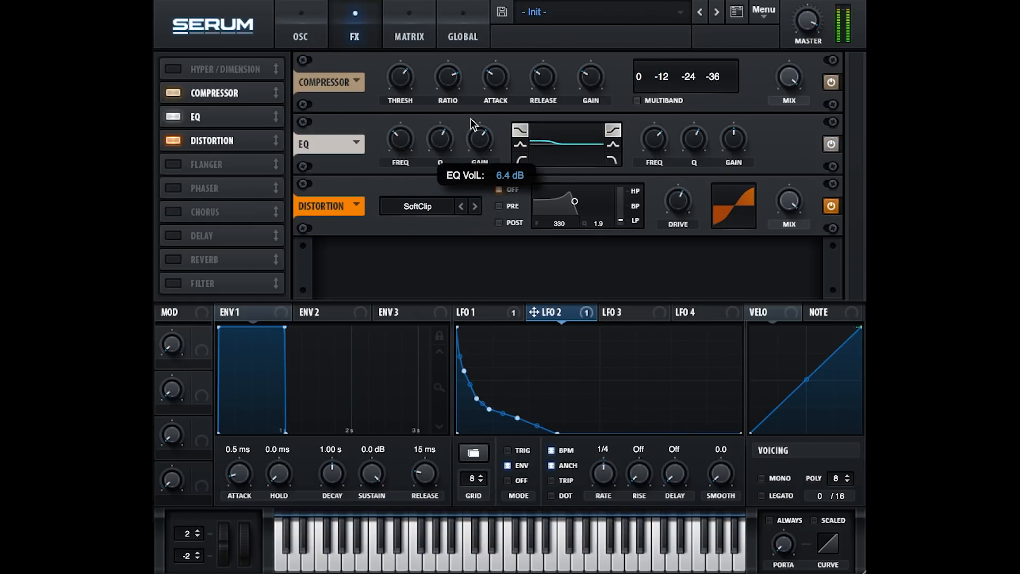
left_click_drag(400, 139, 388, 166)
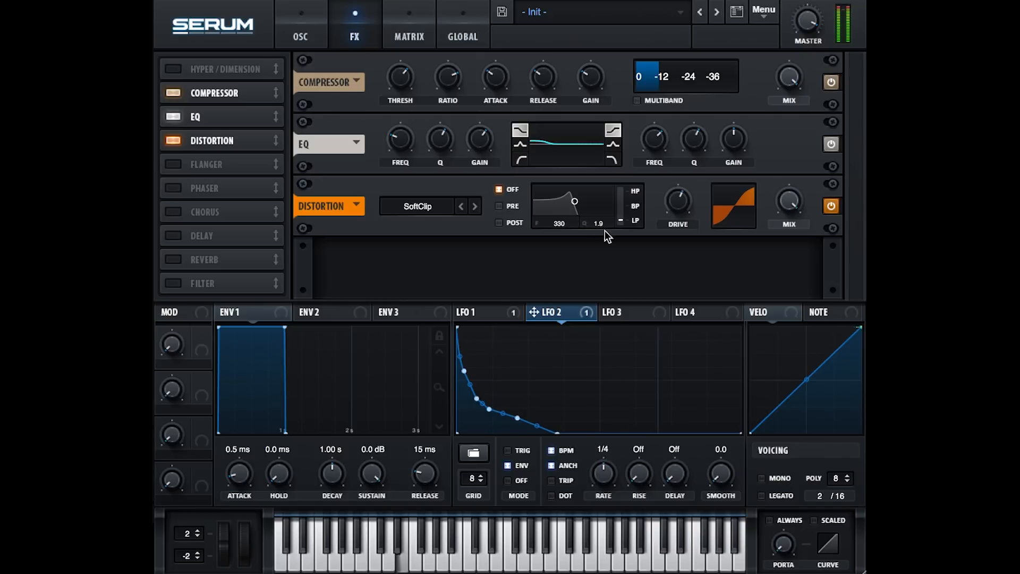
Reduce the SoftClip drive to roughly a quarter, fine-tune the compressor gain, and raise the master volume to about 93%.
left_click_drag(676, 205, 638, 258)
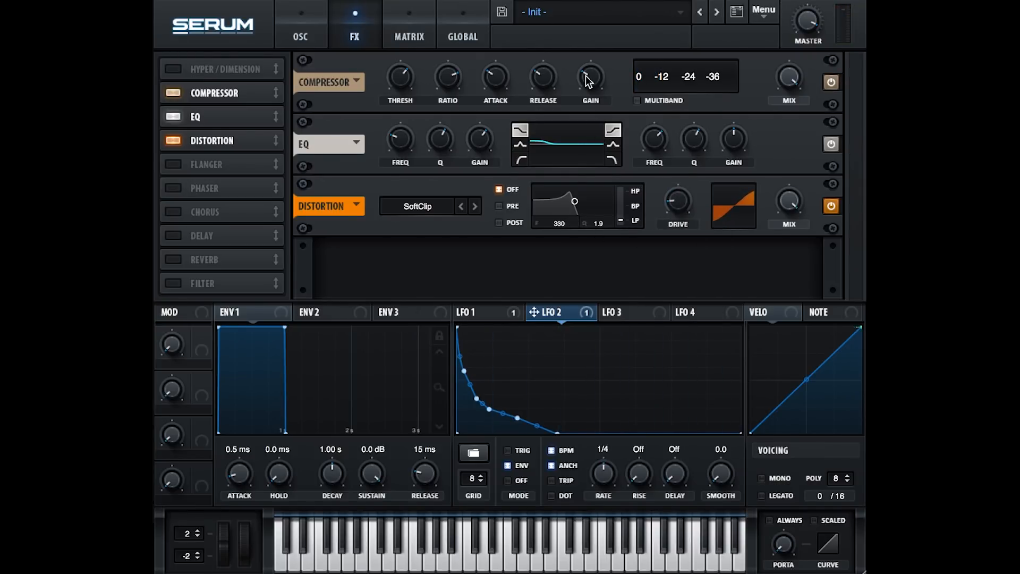
left_click_drag(585, 75, 561, 76)
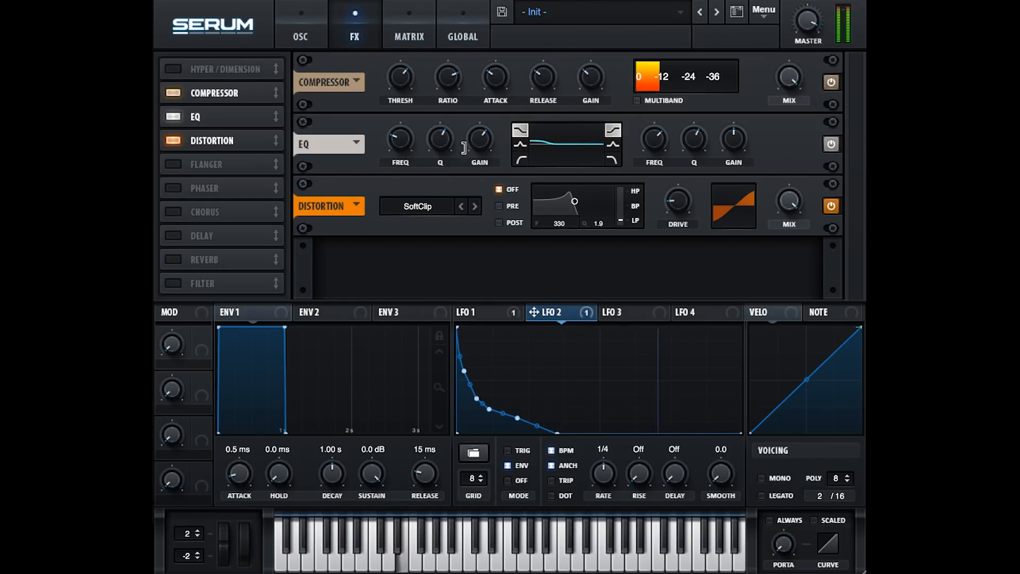
mouse_move(664, 210)
left_mouse_down()
mouse_move(666, 228)
mouse_move(675, 201)
left_mouse_up()
mouse_move(811, 22)
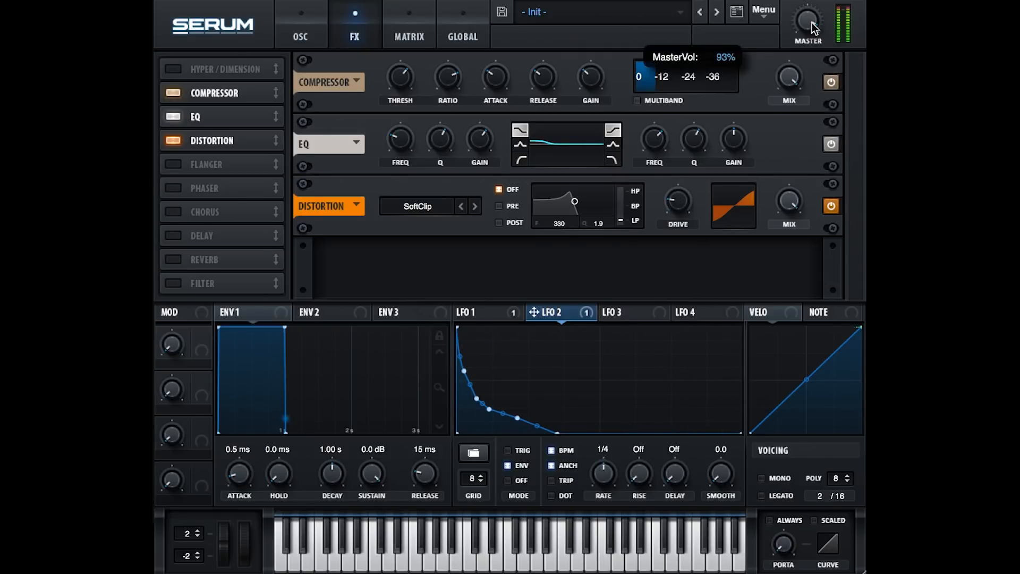
Try different wavetable positions on oscillator A's Analog_BD_Sin, from the table's start to slightly past halfway.
left_click(302, 24)
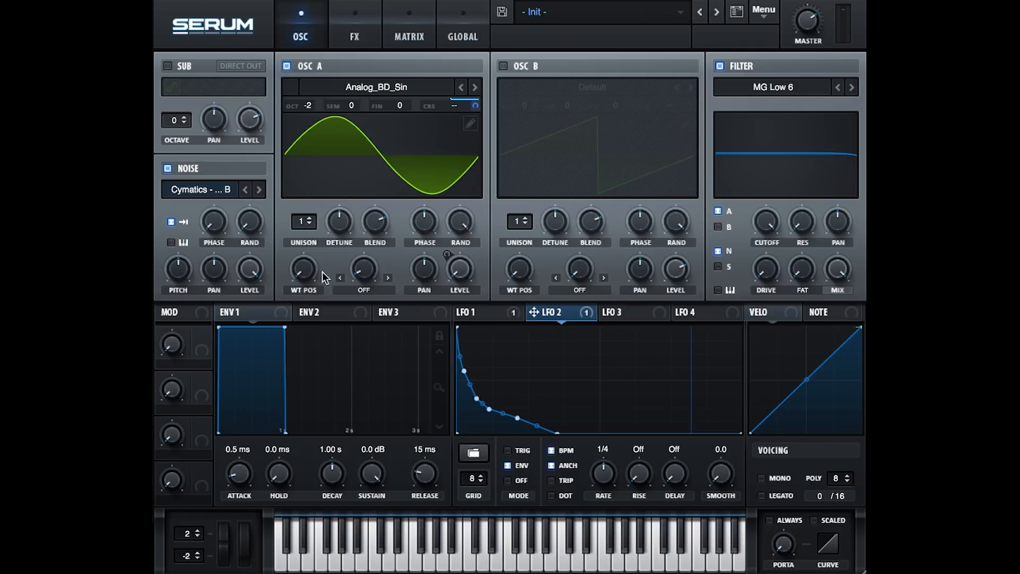
mouse_move(300, 181)
left_mouse_down()
mouse_move(304, 148)
mouse_move(292, 182)
mouse_move(299, 171)
left_mouse_up()
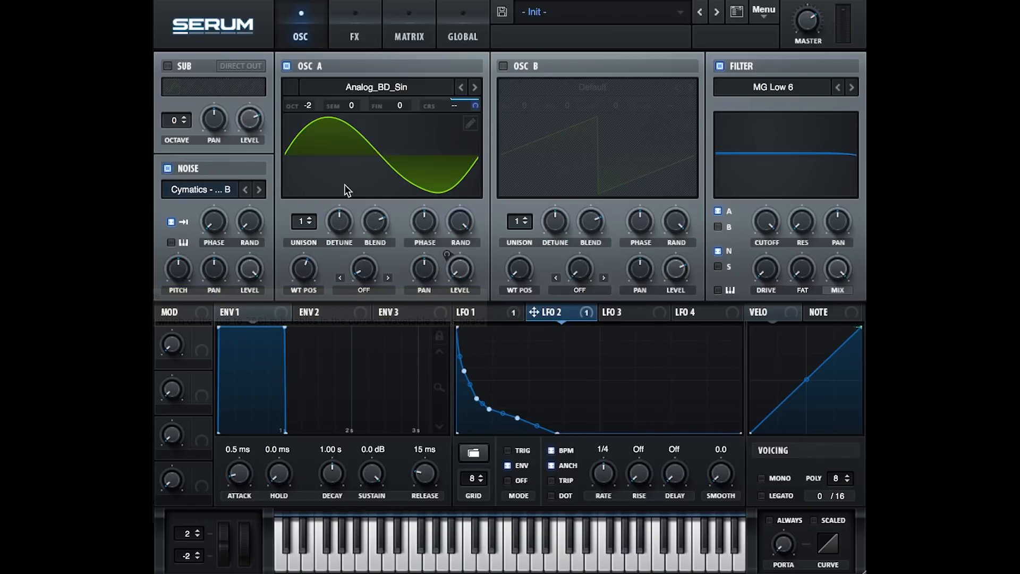
left_click_drag(303, 269, 254, 414)
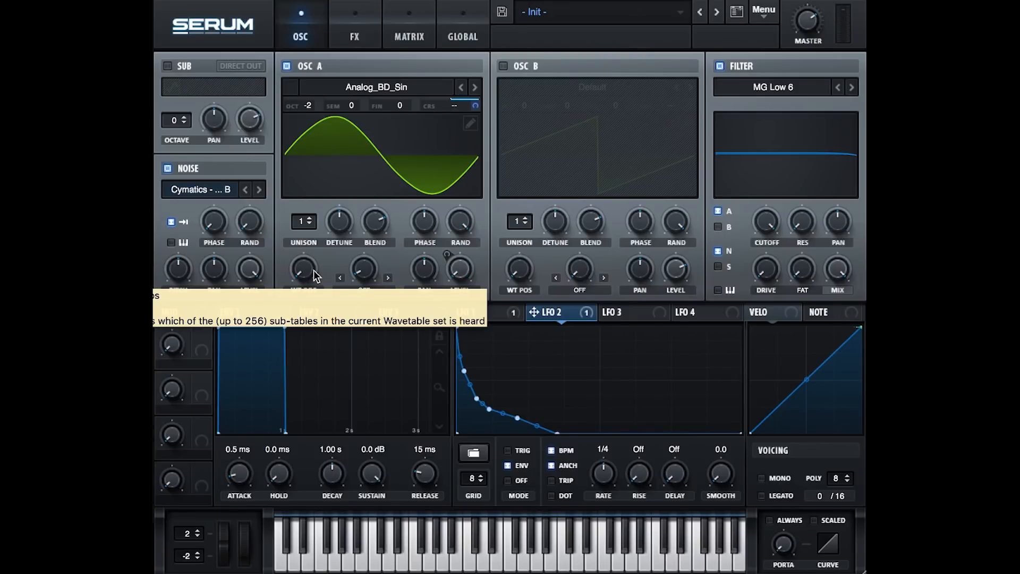
left_click_drag(308, 270, 298, 225)
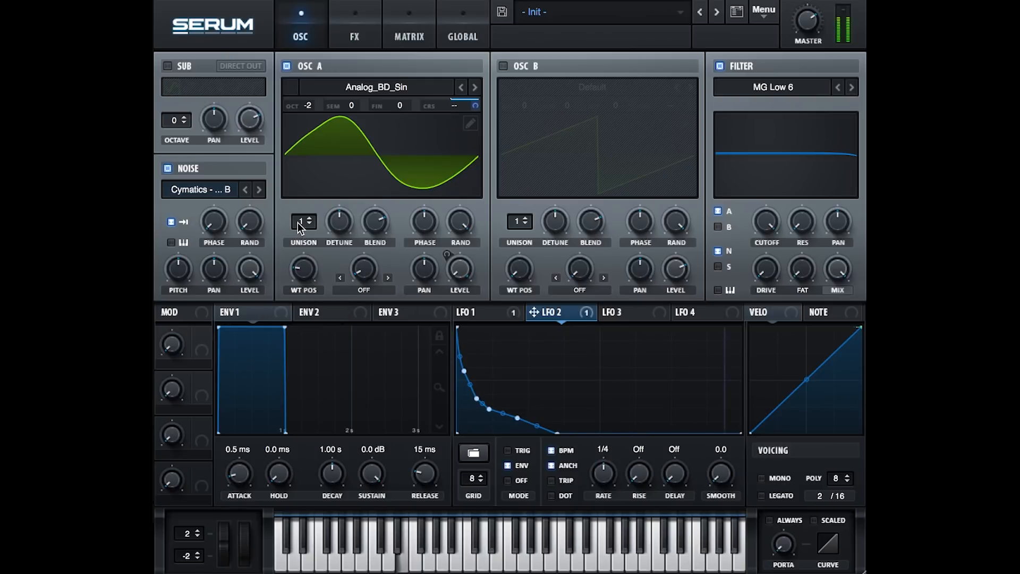
left_click_drag(304, 268, 309, 199)
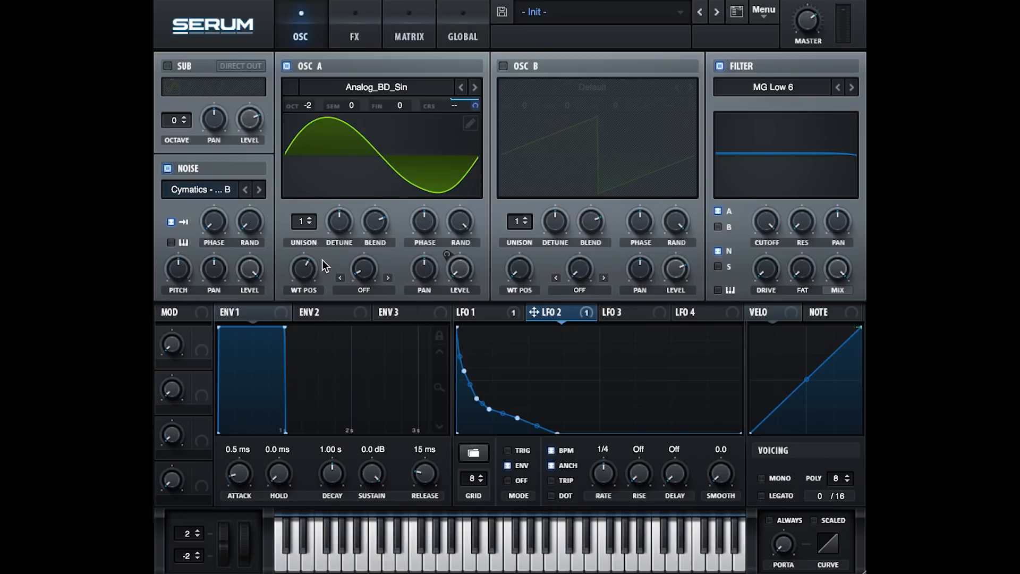
Boost the EQ's low band further, place the EQ after the Distortion, and raise the distortion drive slightly above halfway.
left_click(353, 23)
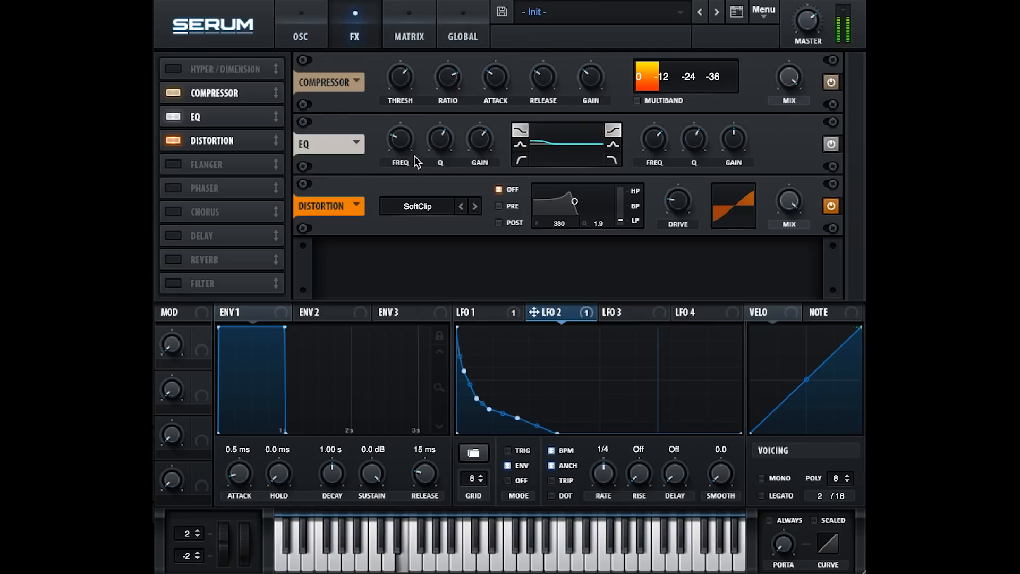
mouse_move(480, 139)
left_mouse_down()
mouse_move(490, 108)
mouse_move(482, 137)
left_mouse_up()
left_click_drag(218, 116, 228, 151)
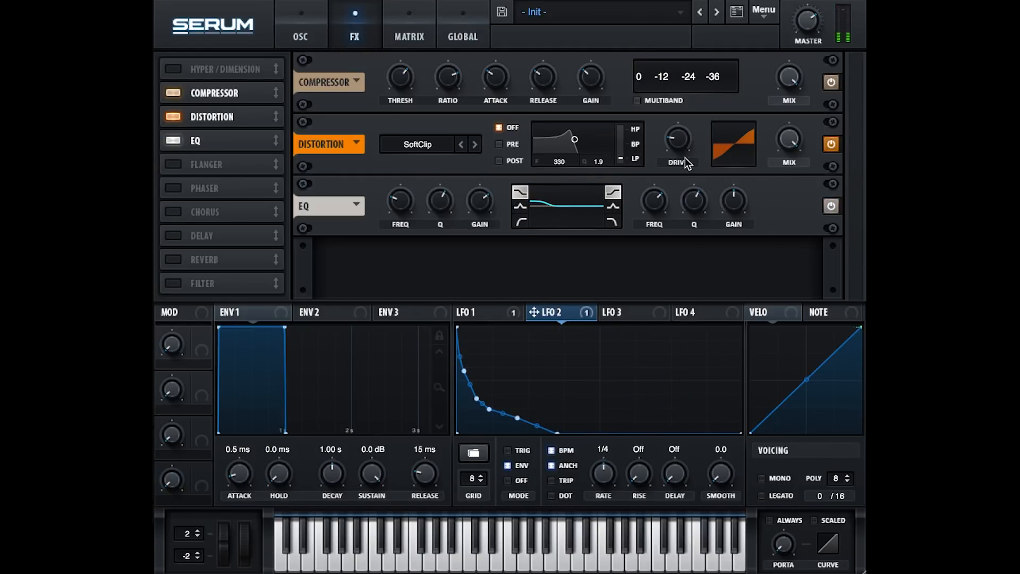
left_click_drag(686, 105, 687, 82)
mouse_move(225, 138)
left_mouse_down()
mouse_move(224, 106)
mouse_move(226, 149)
left_mouse_up()
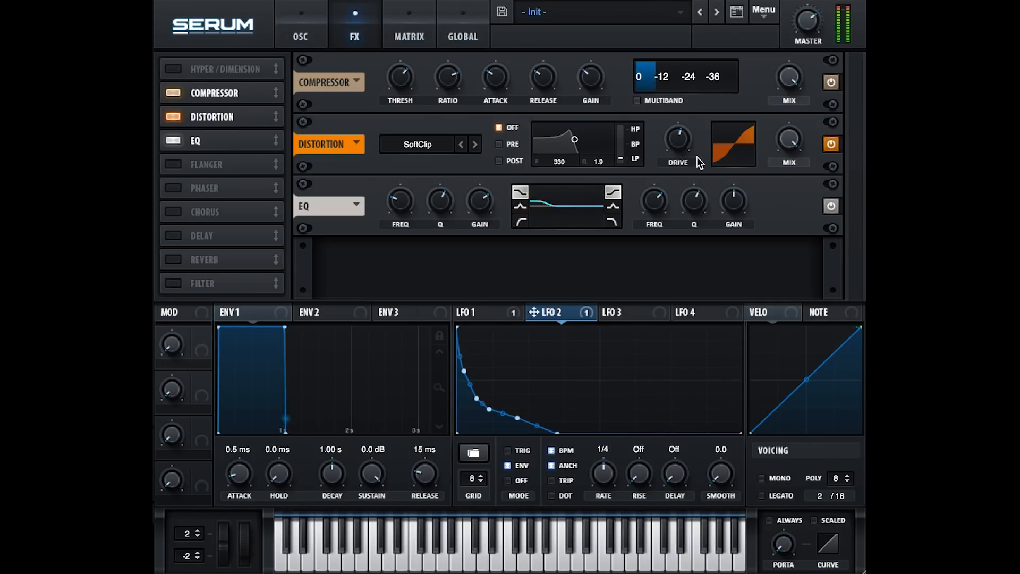
Adjust the master volume to roughly two-thirds and fine-tune the EQ low band's gain and frequency, keeping the frequency around 118 Hz.
mouse_move(806, 30)
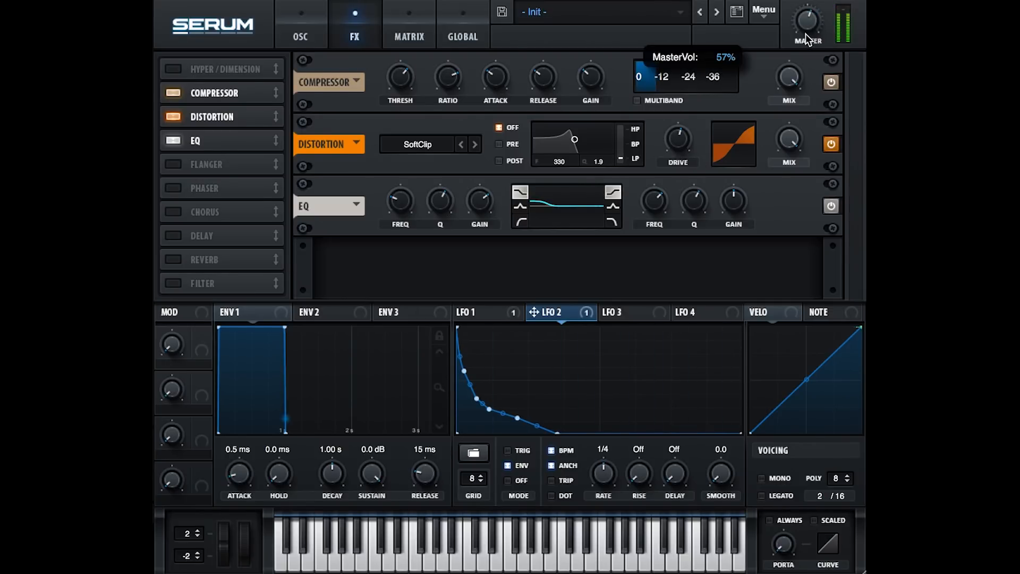
left_click_drag(805, 33, 810, 14)
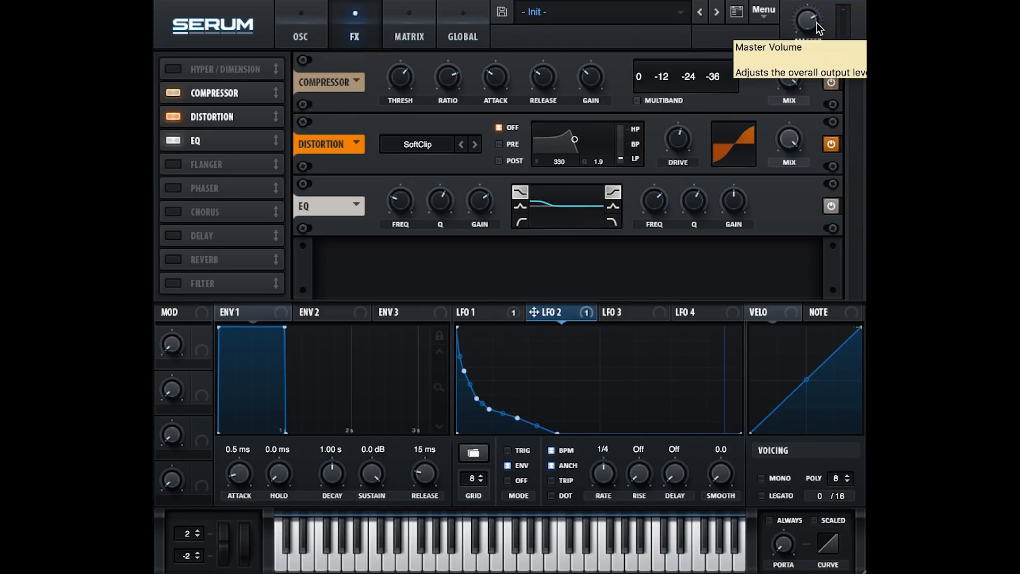
mouse_move(817, 22)
left_mouse_down()
mouse_move(812, 39)
mouse_move(813, 12)
left_mouse_up()
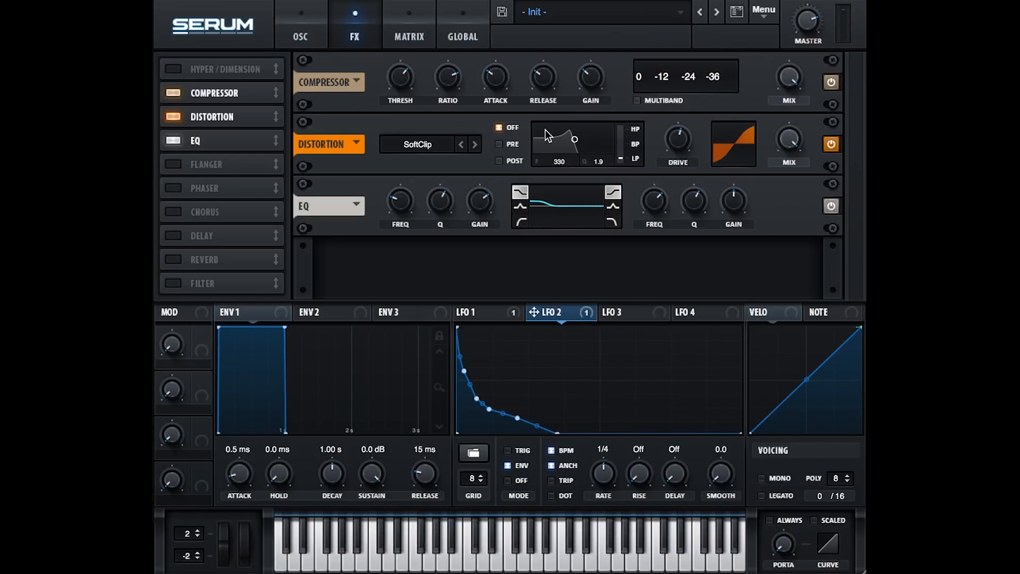
left_click(813, 24)
left_click_drag(820, 23, 821, 5)
left_click_drag(811, 29, 797, 55)
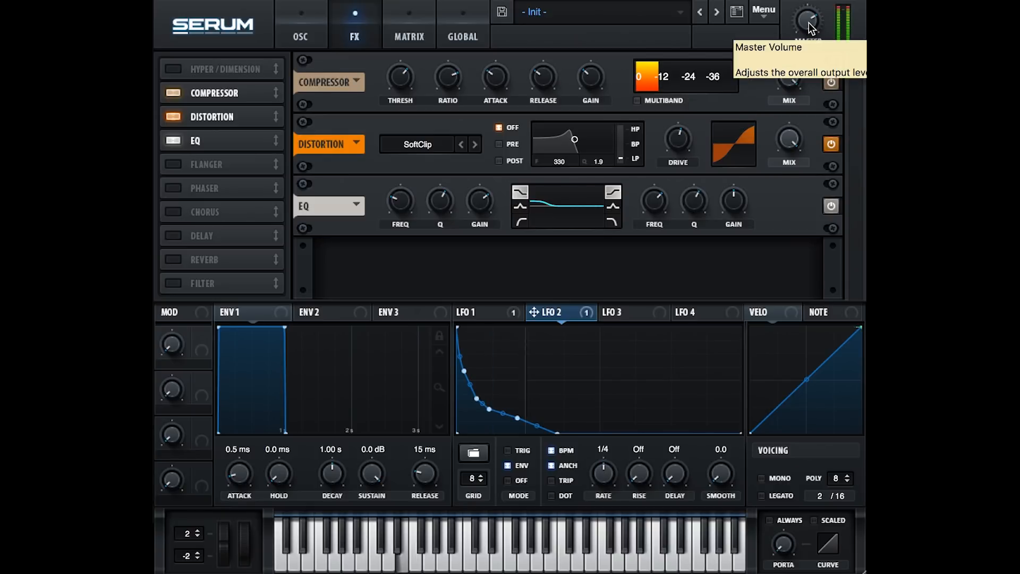
left_click_drag(808, 23, 807, 31)
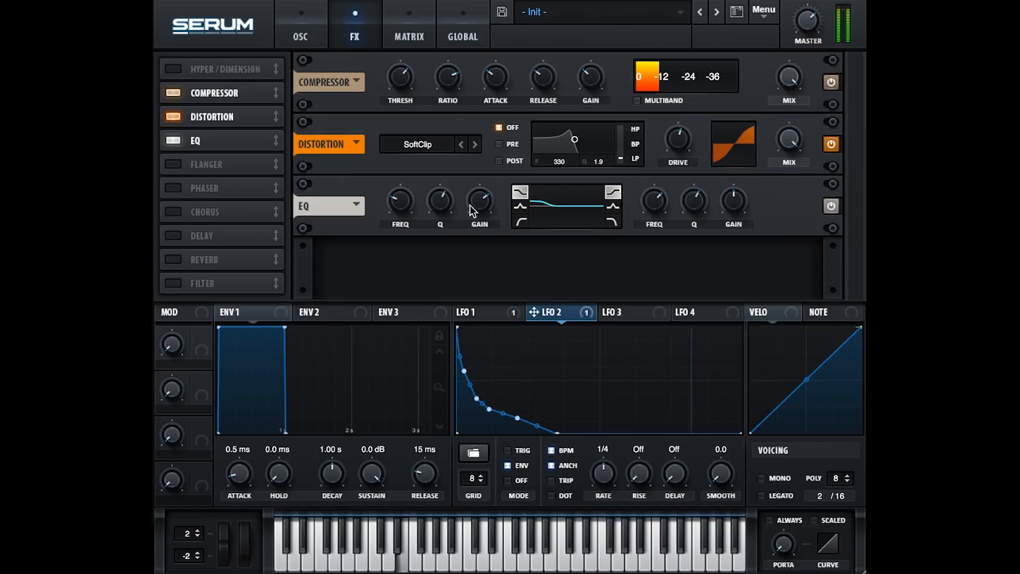
left_click_drag(476, 189, 476, 197)
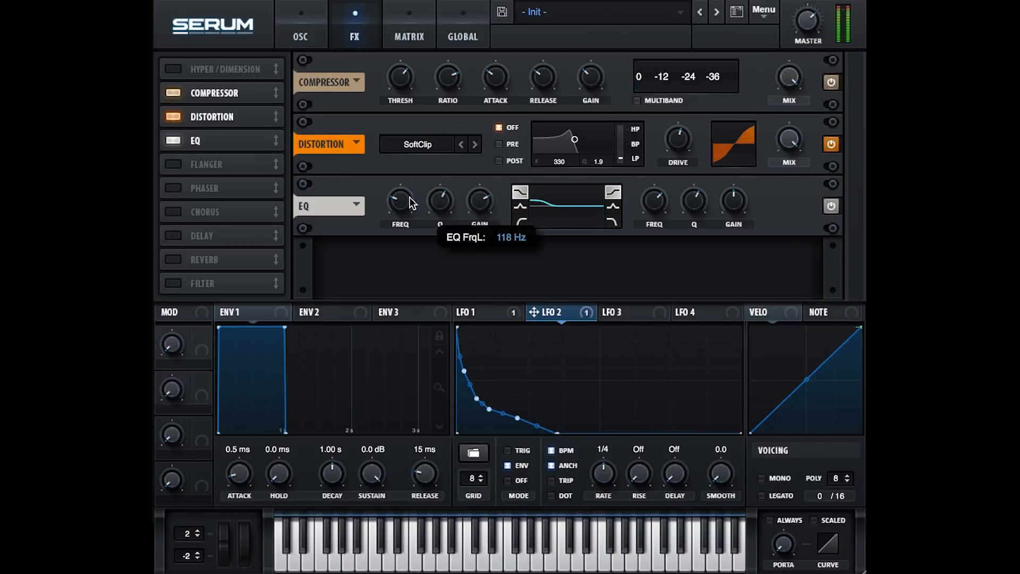
mouse_move(410, 200)
left_mouse_down()
mouse_move(409, 170)
mouse_move(403, 193)
left_mouse_up()
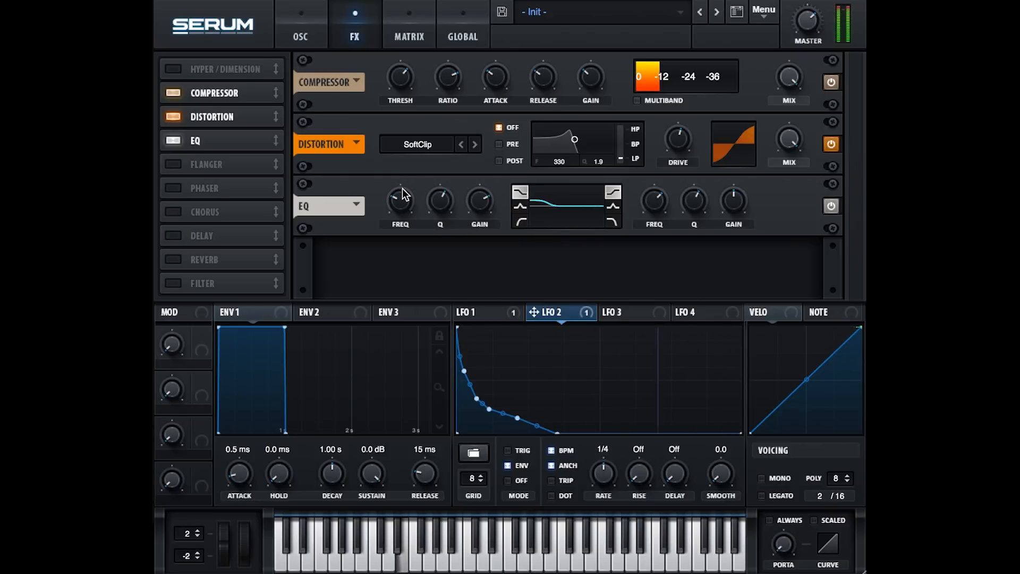
Change the distortion type to Diode 1, lower its drive to about a quarter, and set its mix to about half.
left_click_drag(678, 140, 448, 135)
left_click(461, 144)
left_click(473, 144)
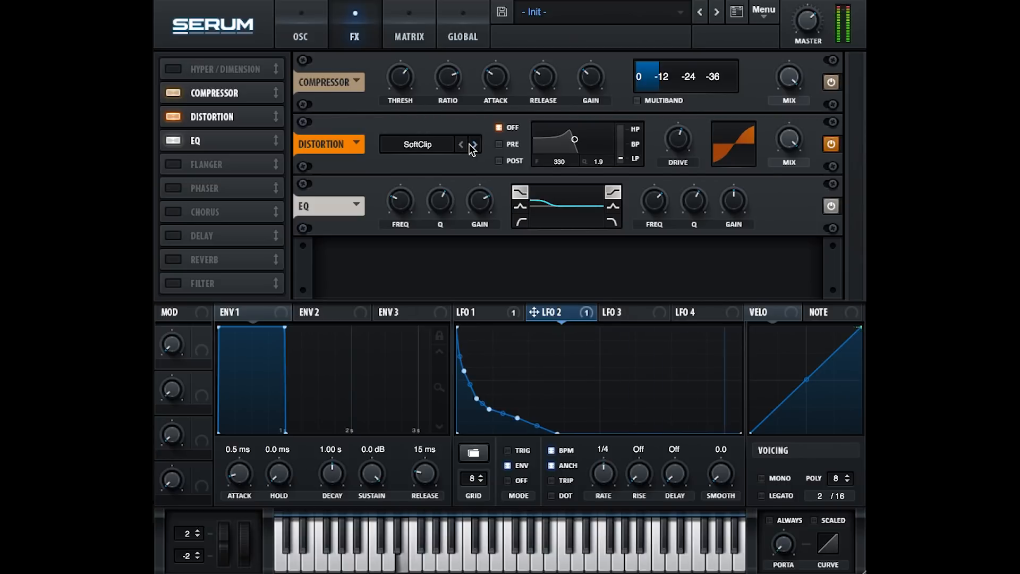
double_click(474, 144)
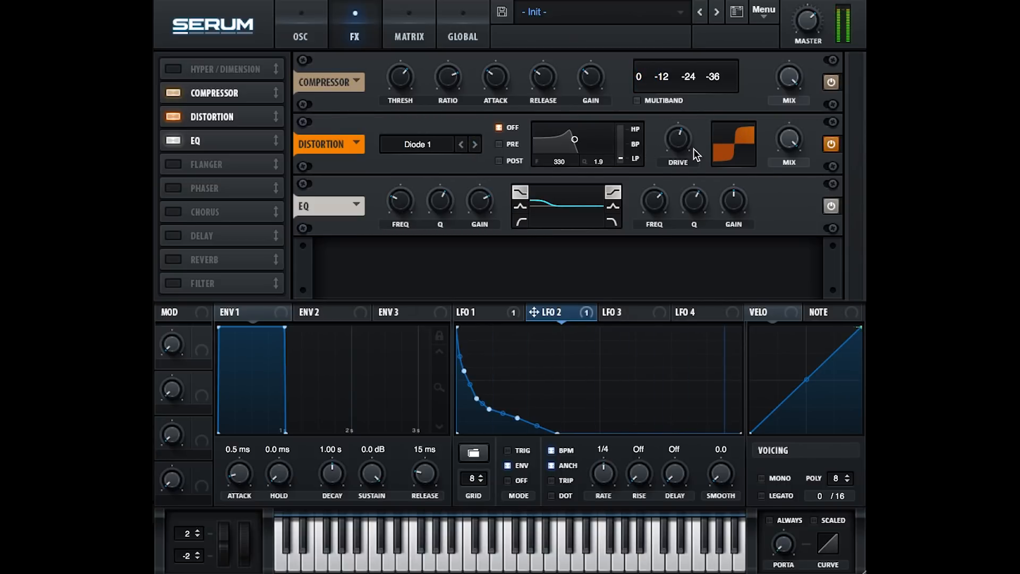
left_click_drag(693, 148, 660, 184)
left_click_drag(789, 138, 762, 202)
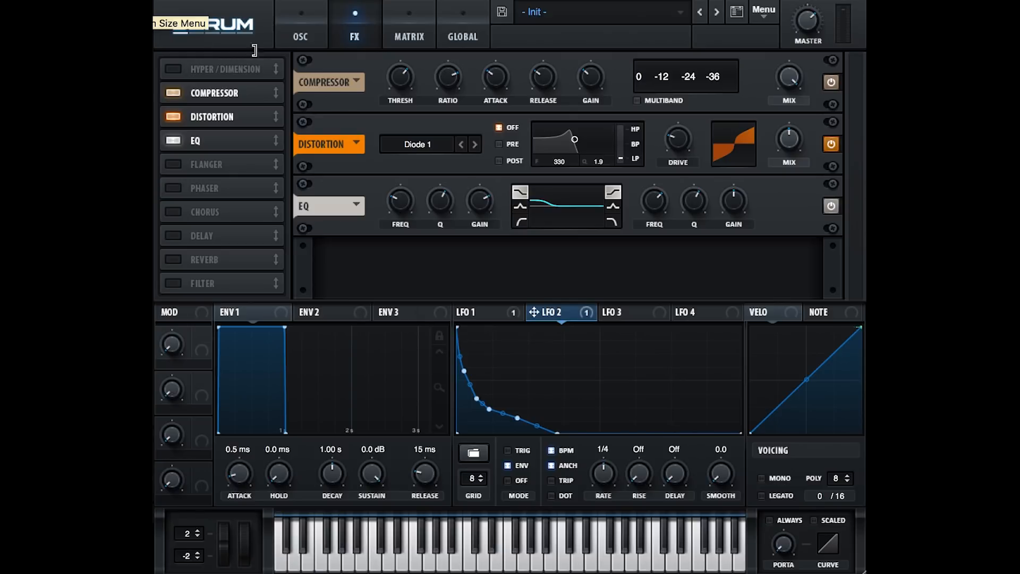
Change the distortion type to Zero-Square and raise its drive to about 60%.
left_click(479, 148)
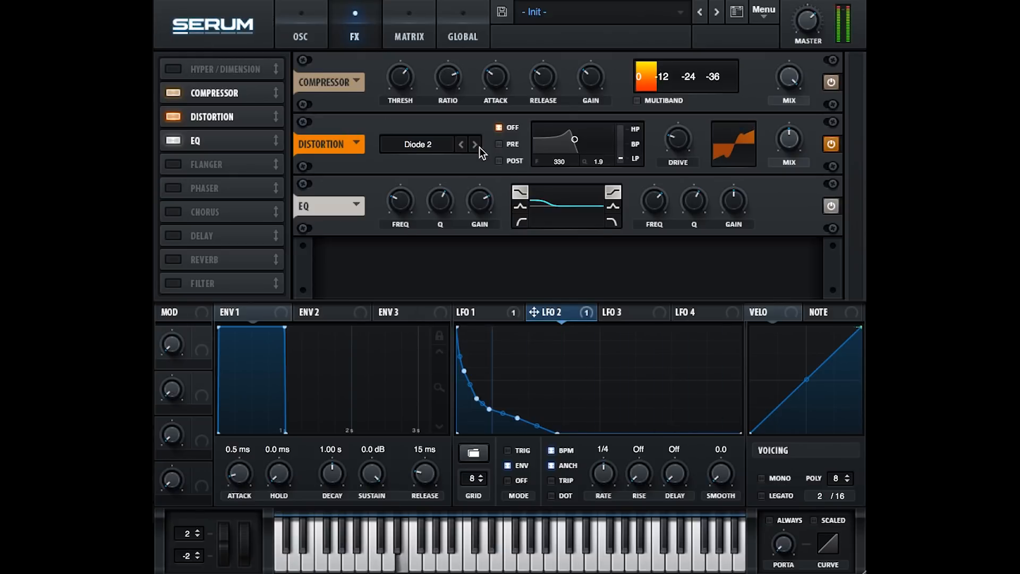
left_click(479, 148)
left_click(479, 147)
left_click(479, 148)
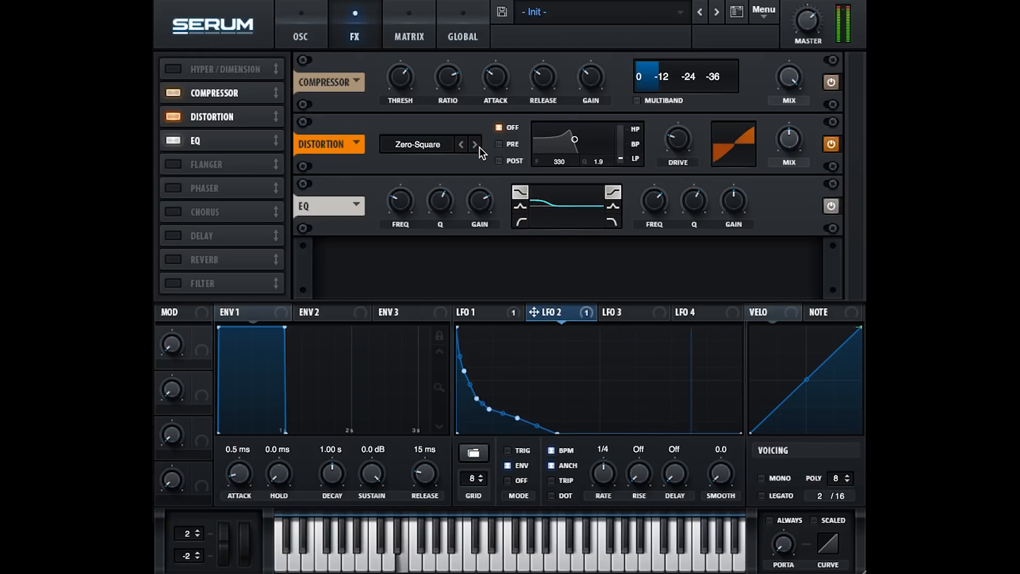
left_click_drag(675, 137, 683, 58)
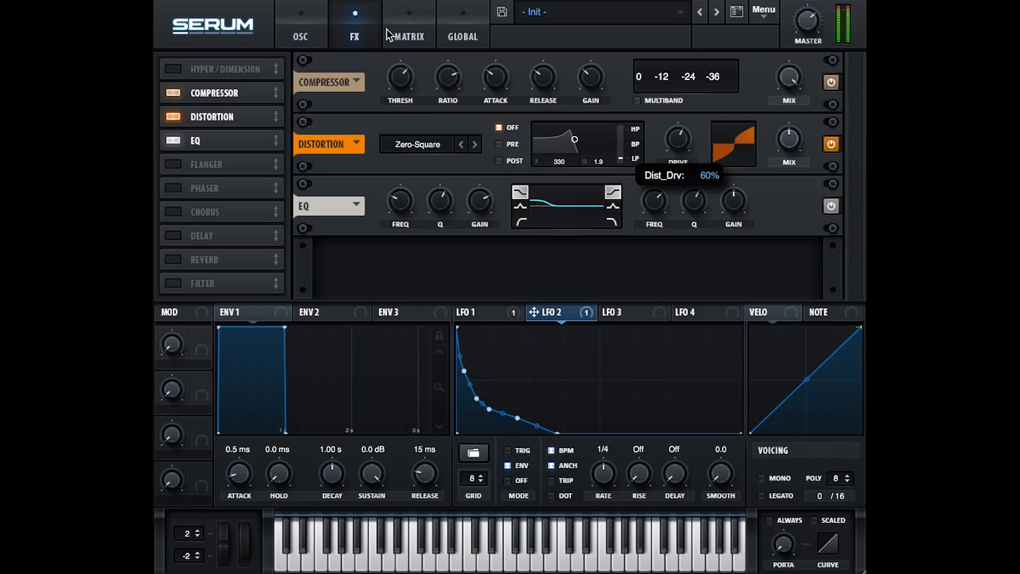
Lower oscillator A's wavetable position to about 71.
left_click(297, 37)
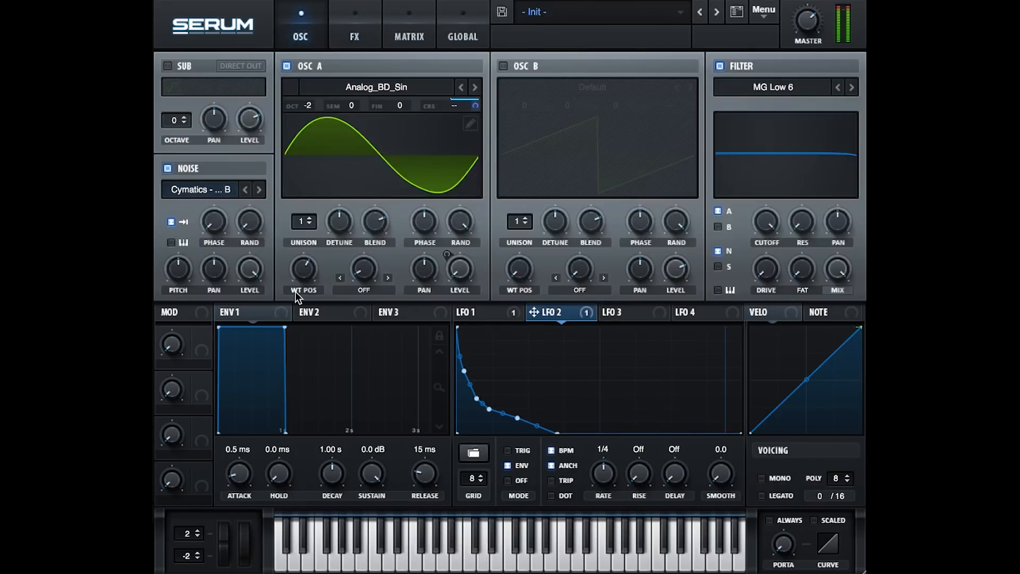
mouse_move(294, 291)
left_mouse_down()
mouse_move(301, 273)
mouse_move(294, 295)
left_mouse_up()
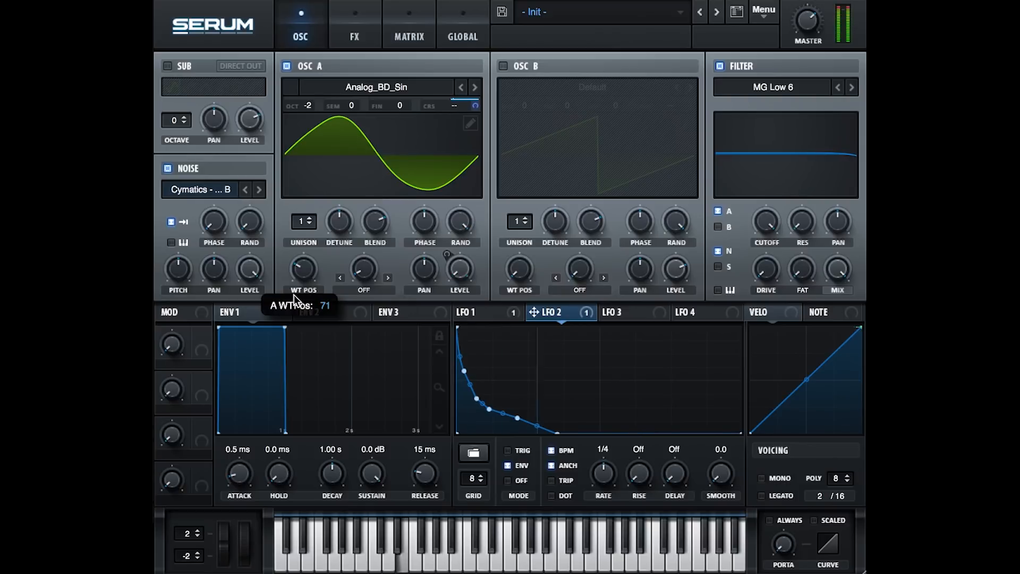
Compare the Diode 1, SoftClip and Tube distortion types, set the drive to about 83%, and return to Zero-Square.
left_click(354, 36)
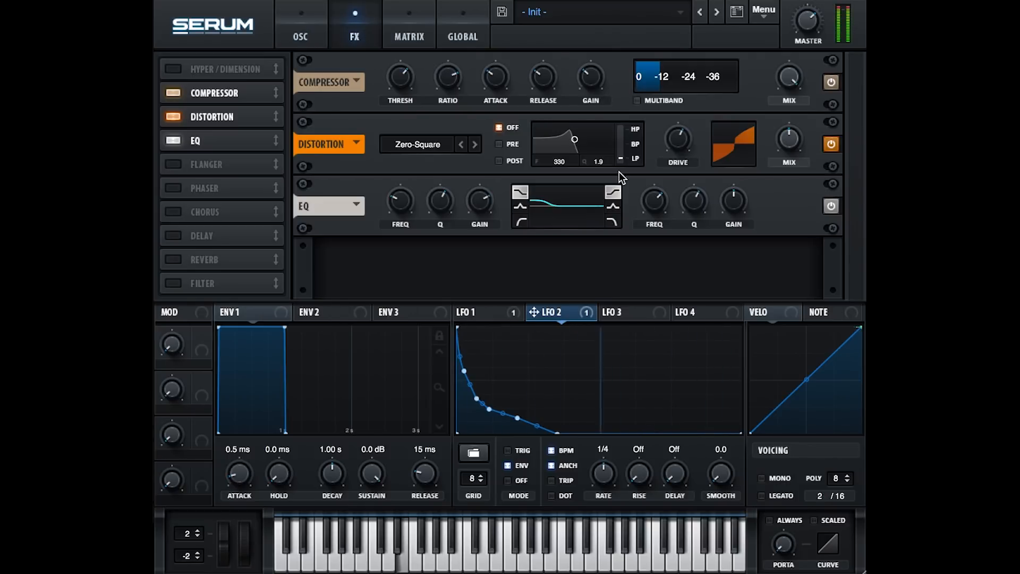
left_click(455, 139)
left_click(455, 139)
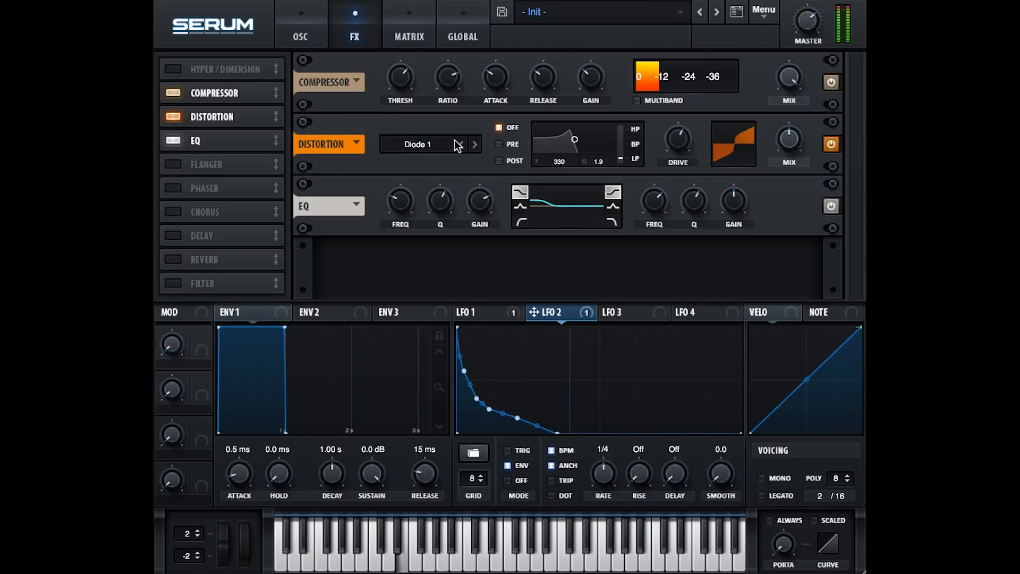
left_click(455, 139)
left_click(455, 139)
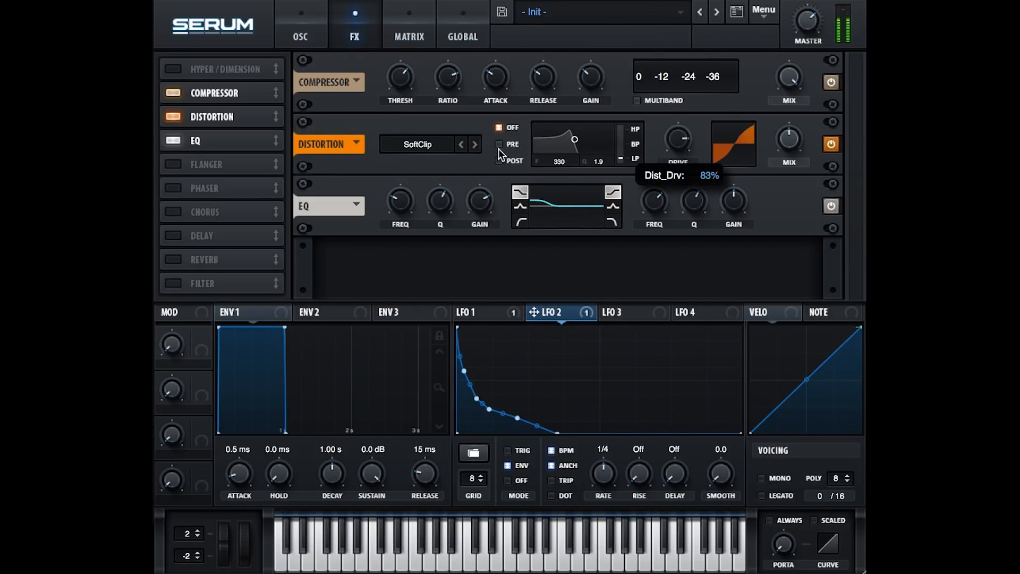
left_click(461, 144)
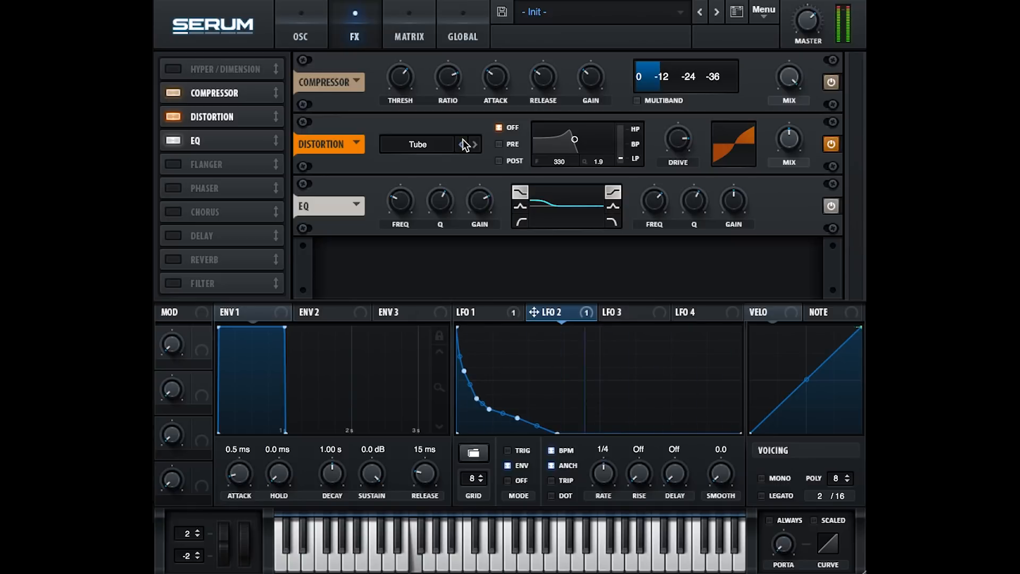
left_click(476, 144)
left_click(476, 145)
left_click(476, 145)
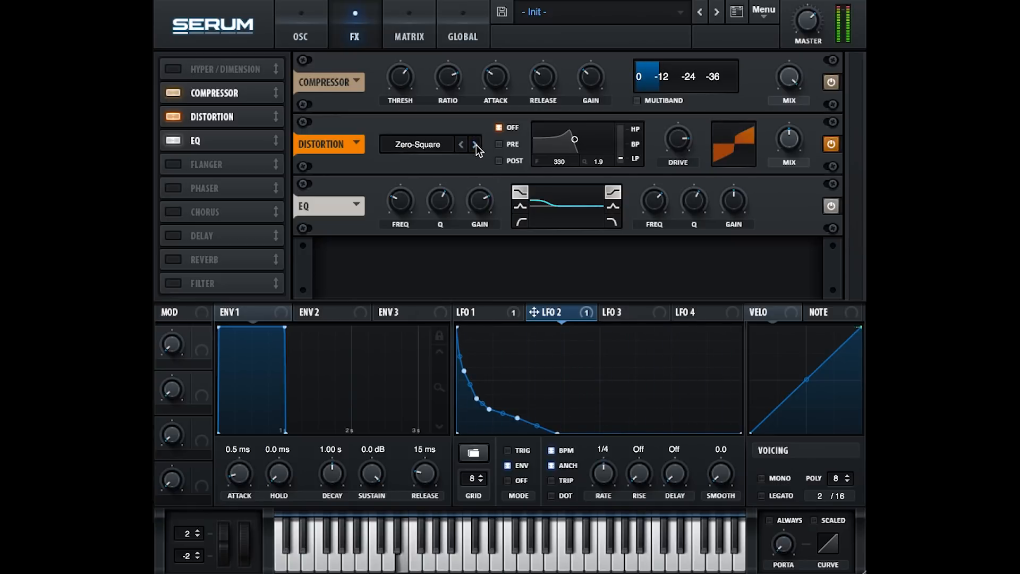
Change the distortion type to Asym, raise its drive, and set its mix to 100%.
left_click(476, 145)
left_click(476, 144)
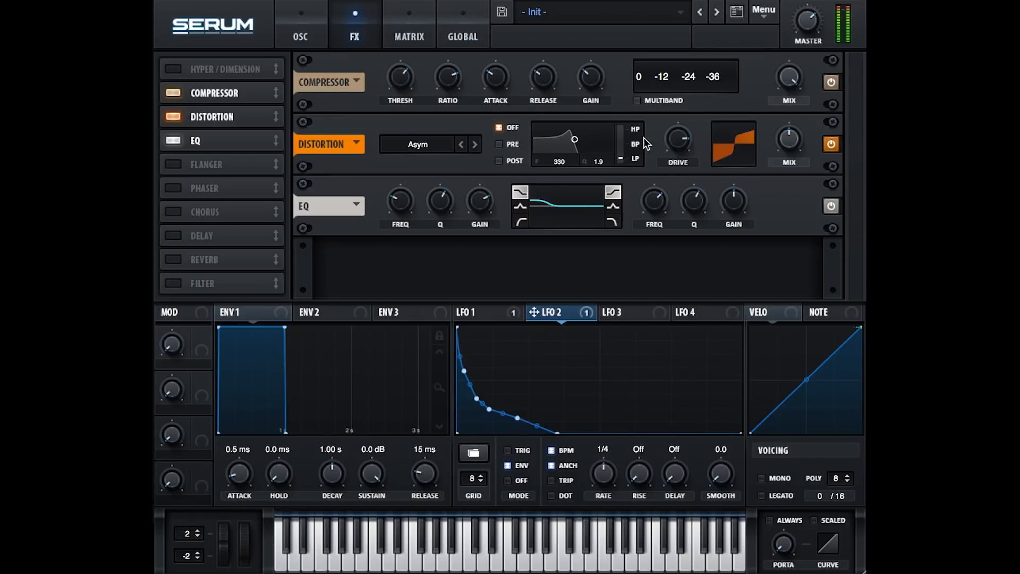
left_click_drag(674, 136, 687, 92)
left_click_drag(817, 145, 821, 35)
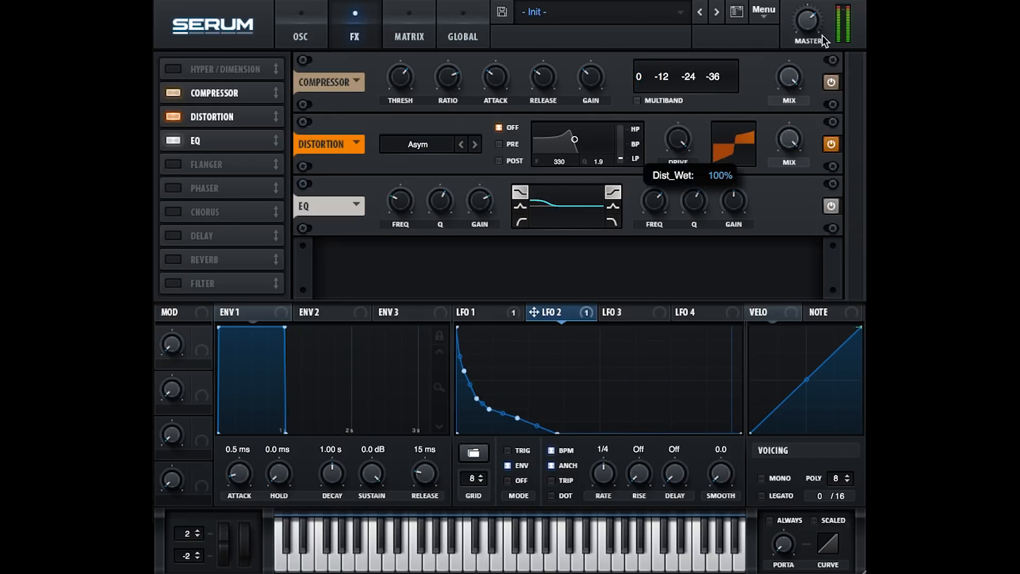
Set the distortion to Diode 2, reduce its drive and mix, and adjust the compressor's gain.
left_click(461, 138)
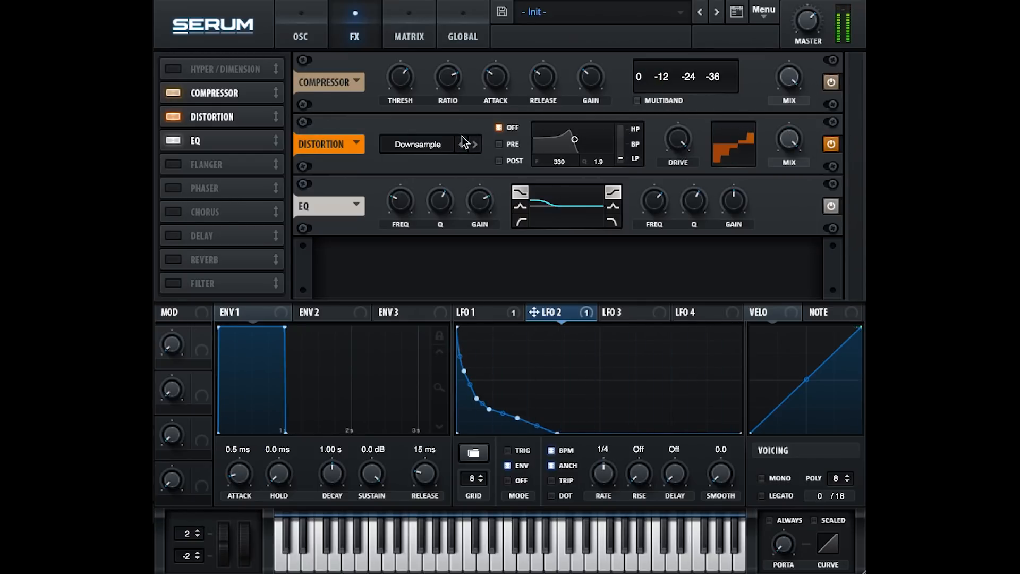
left_click(461, 138)
left_click(461, 138)
left_click(461, 138)
left_click(461, 138)
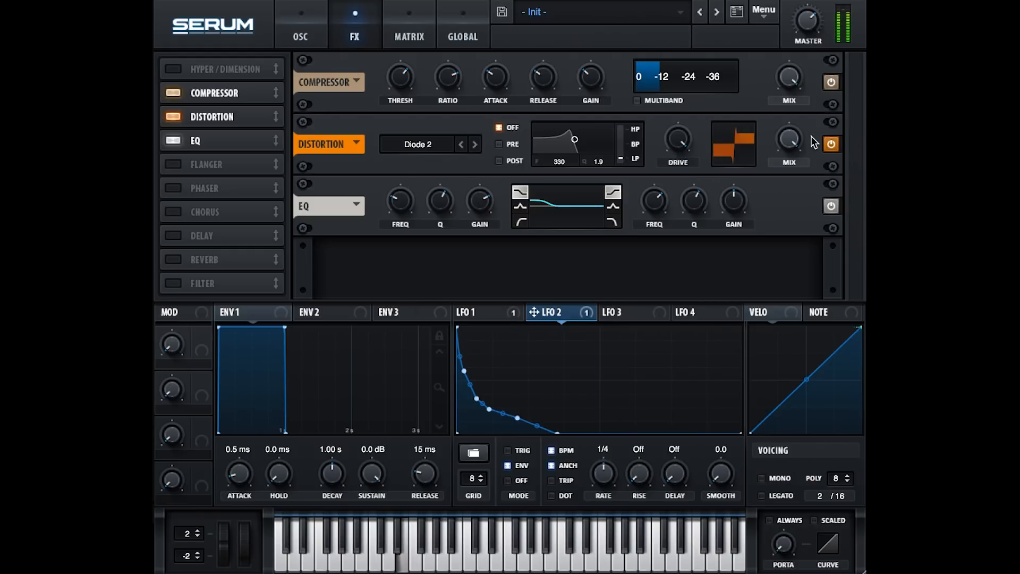
left_click_drag(813, 143, 734, 279)
left_click_drag(739, 213, 716, 220)
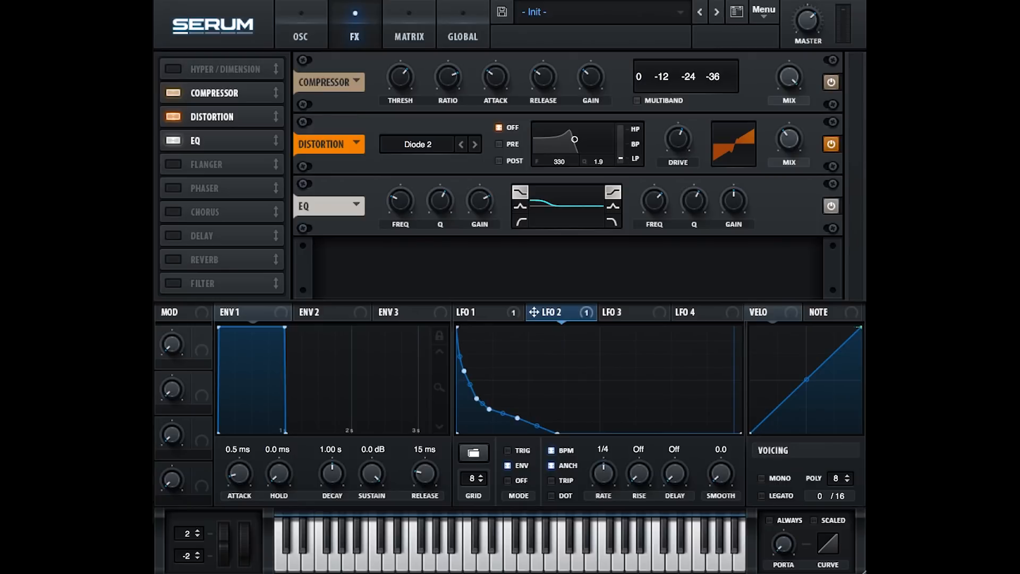
left_click_drag(591, 74, 606, 29)
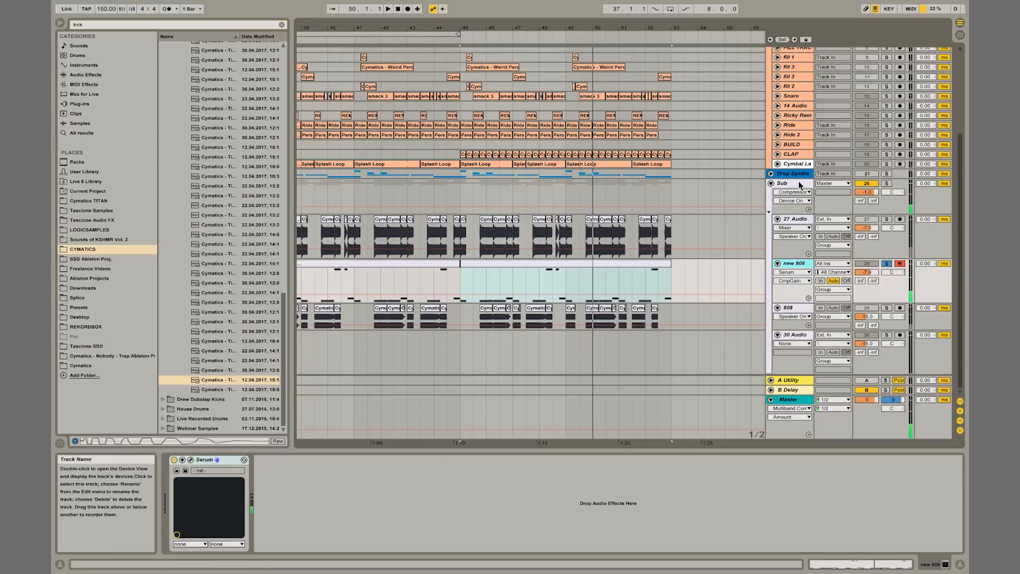
Switch to Ableton Live, enable the Sub group's sidechain compressor, and unsolo and lower the new 808 track's volume during playback.
left_click(798, 184)
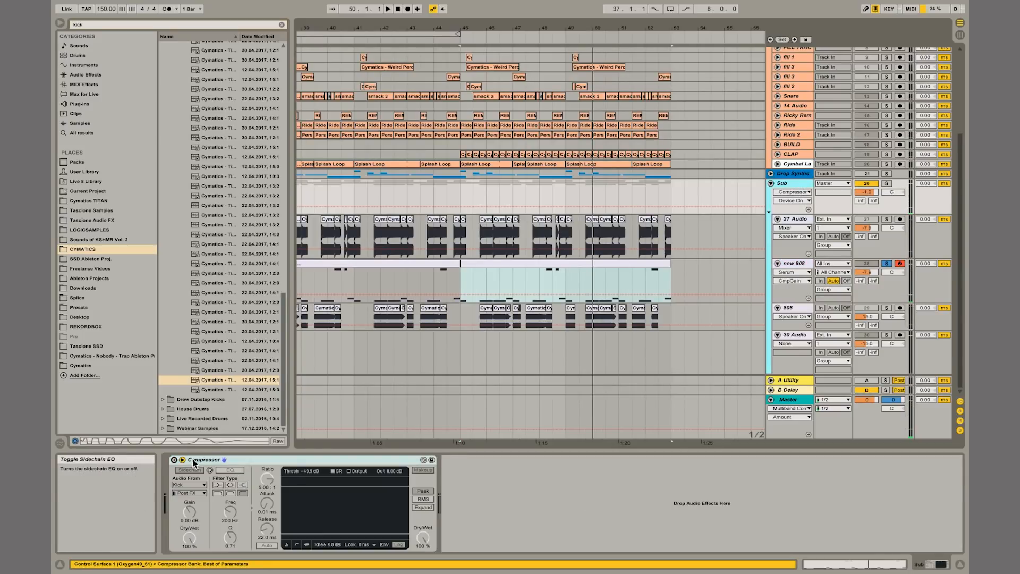
key("space")
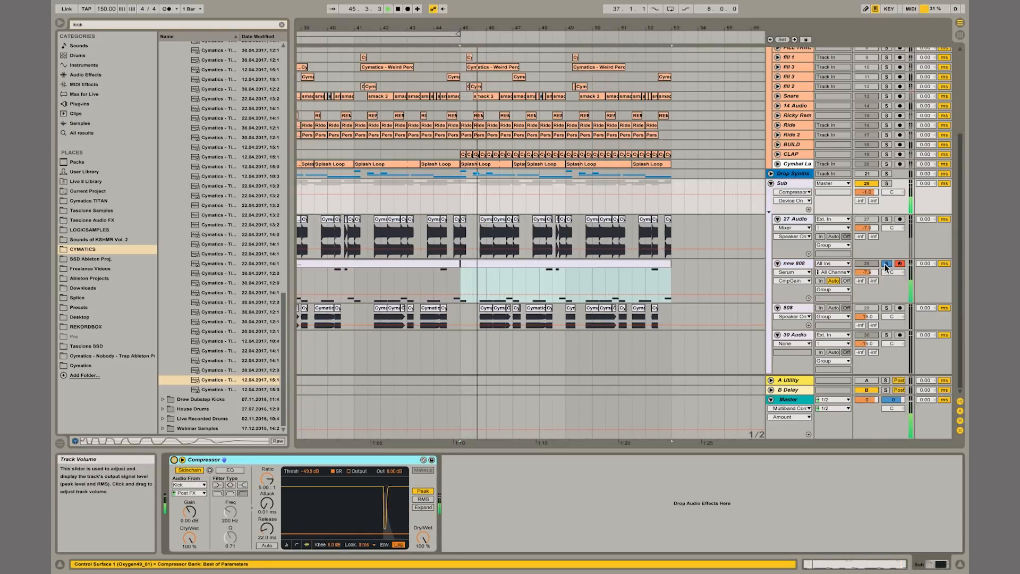
mouse_move(866, 272)
left_mouse_down()
mouse_move(866, 255)
mouse_move(866, 285)
left_mouse_up()
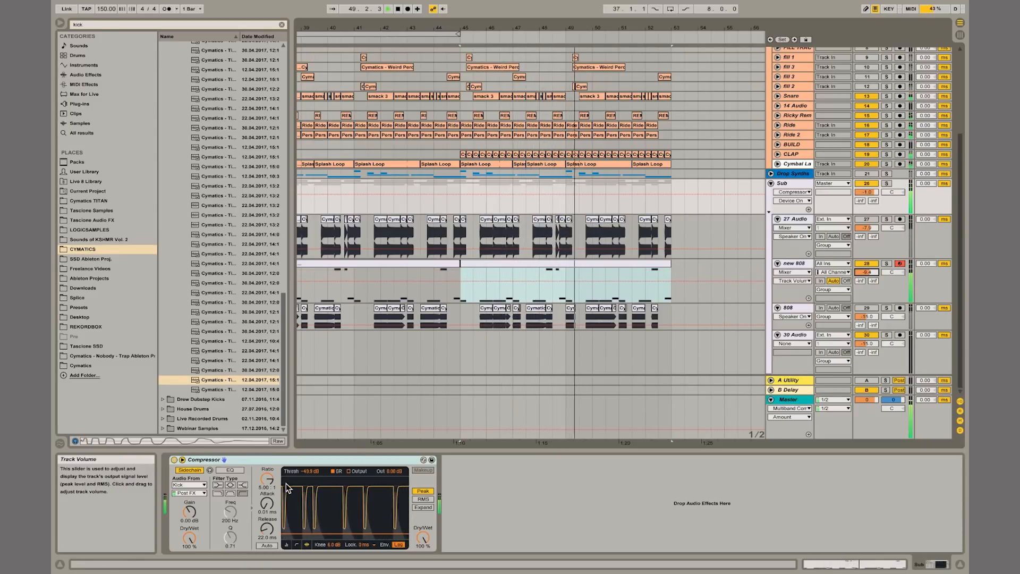
Reopen Serum's effects from the new 808 track, raise the distortion drive, and change the distortion type to SoftClip.
left_click(797, 257)
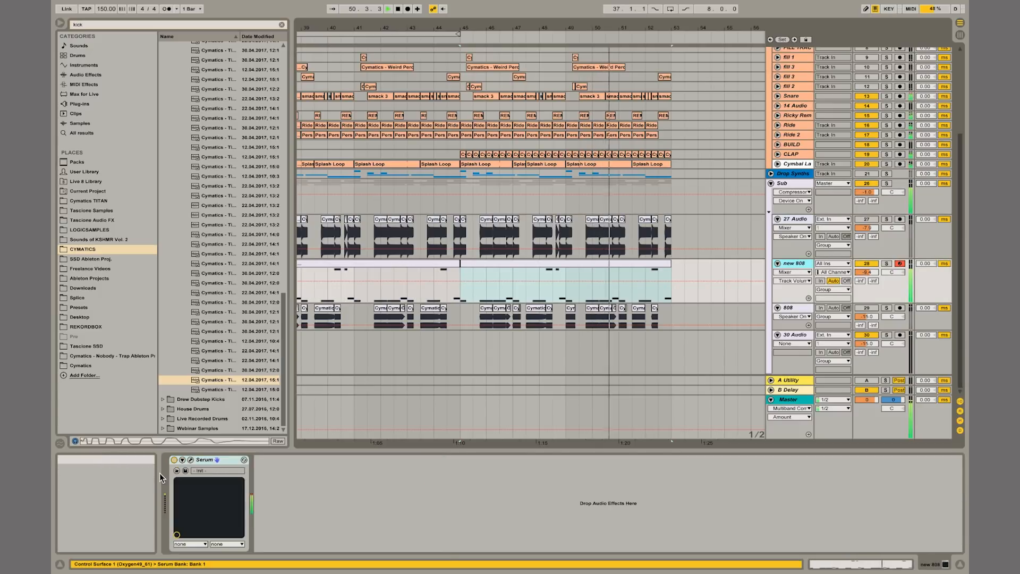
left_click(190, 460)
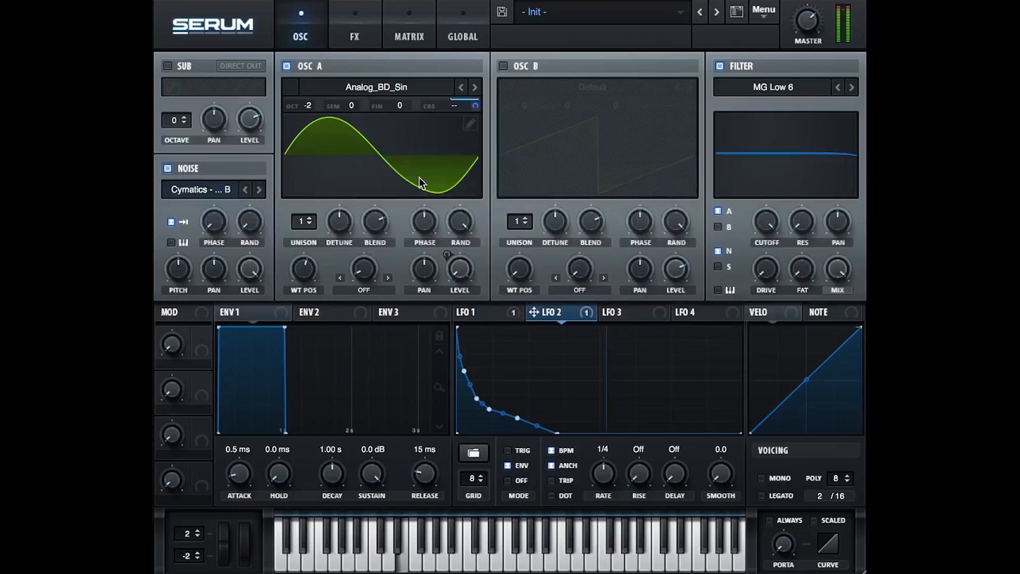
left_click(336, 33)
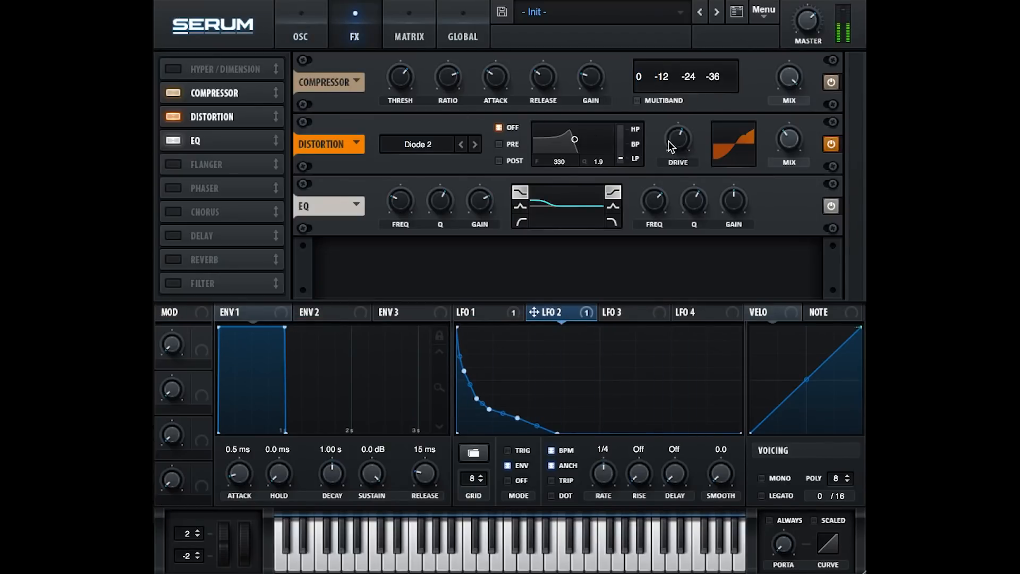
left_click_drag(678, 139, 678, 128)
left_click(461, 144)
left_click(461, 144)
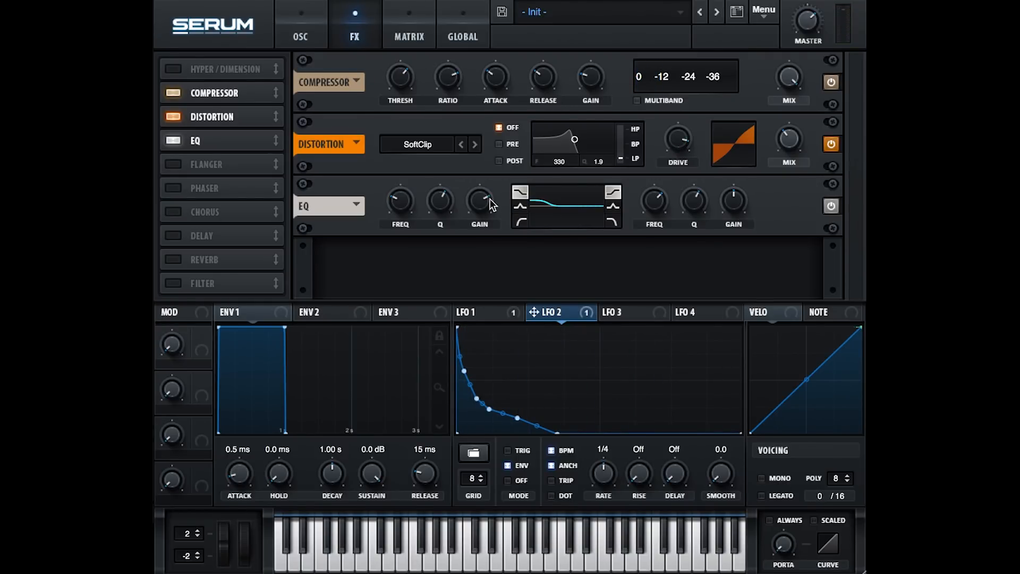
Lower the EQ's low-band gain and adjust the compressor's gain.
left_click_drag(489, 215, 485, 218)
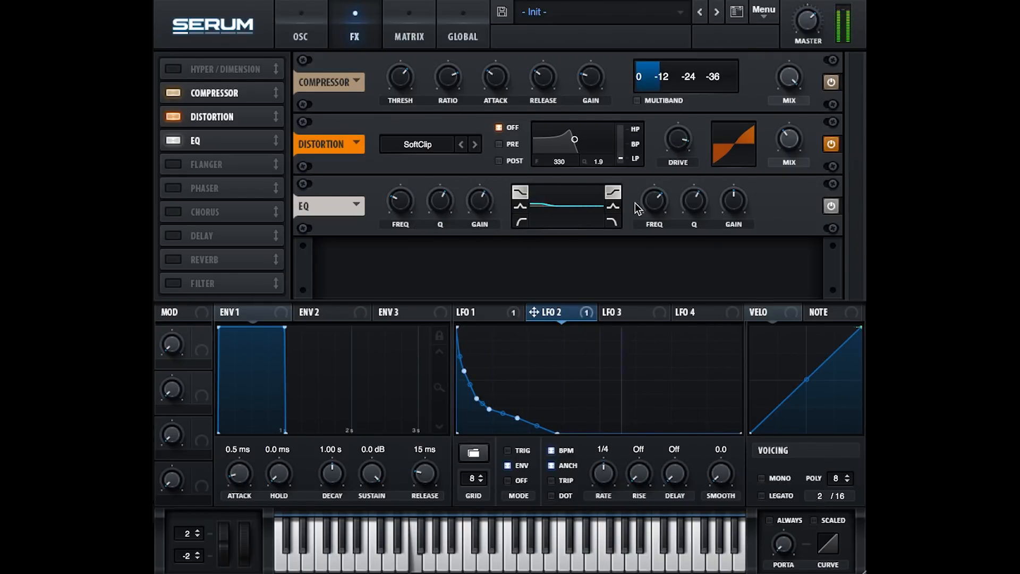
left_click_drag(589, 76, 569, 58)
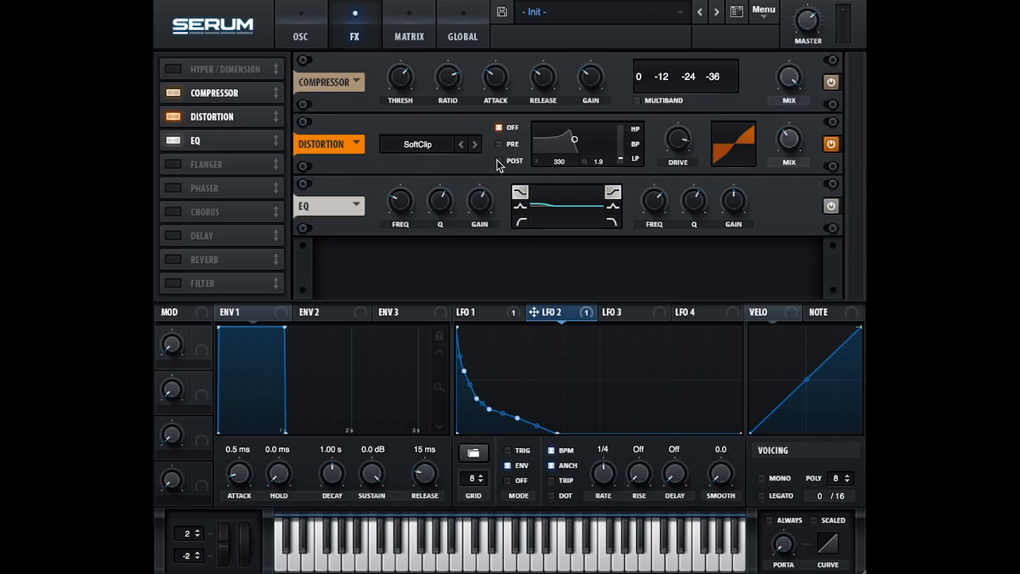
Compare the HardClip, Diode 2 and Sin Fold distortion types, and set the distortion to Zero-Square.
left_click(478, 148)
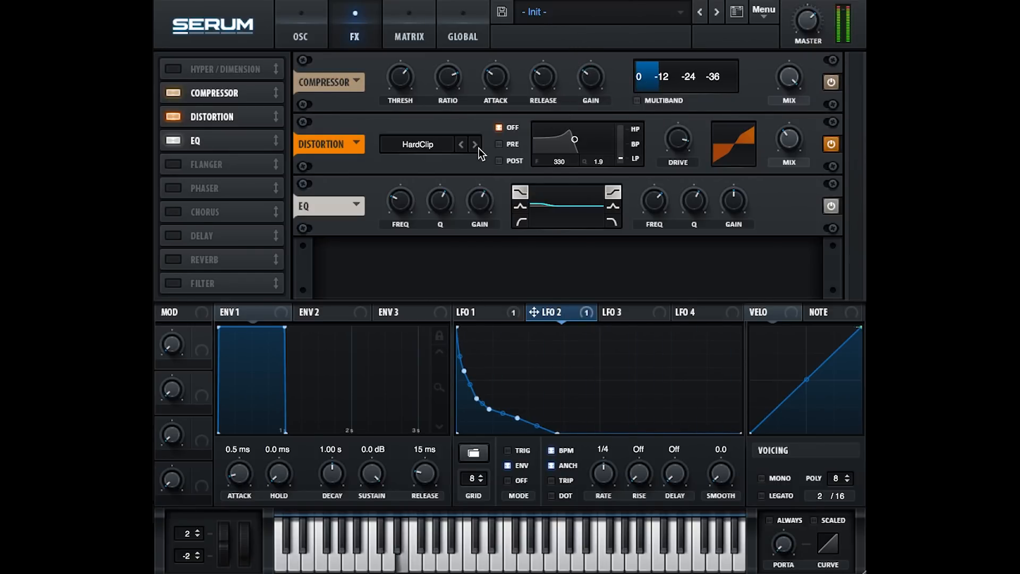
left_click(478, 148)
left_click(478, 148)
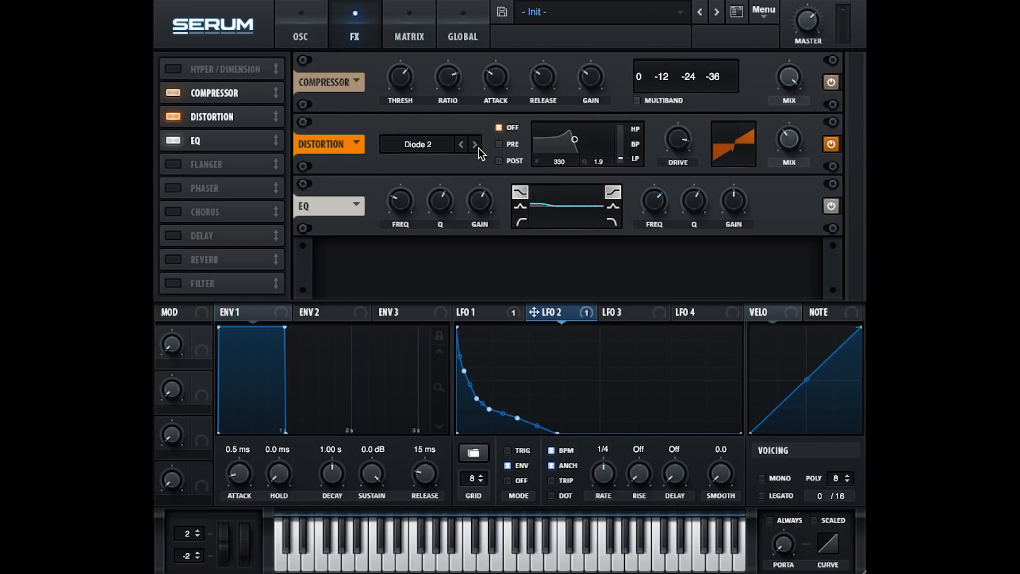
left_click(478, 148)
left_click(478, 147)
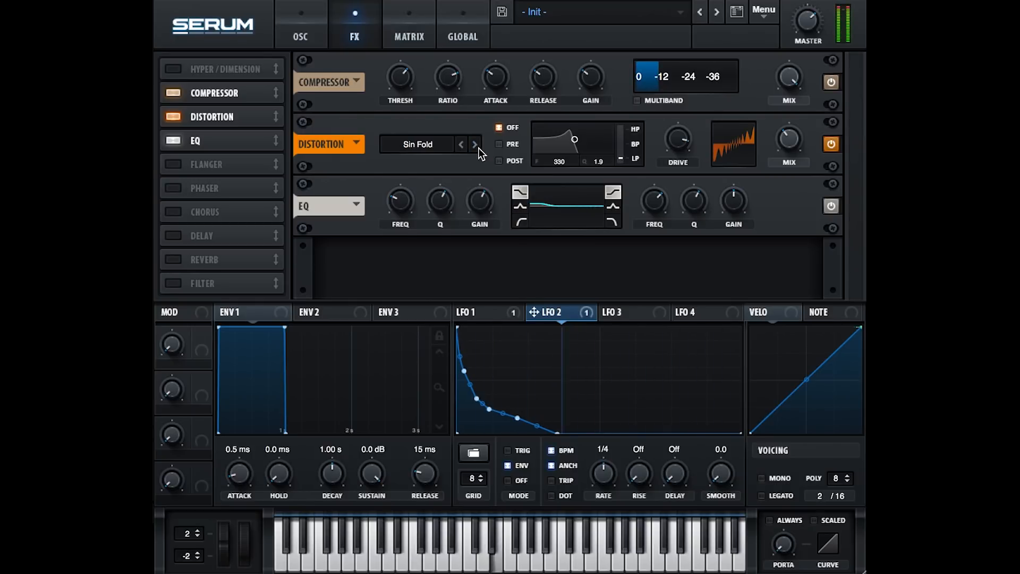
left_click(478, 148)
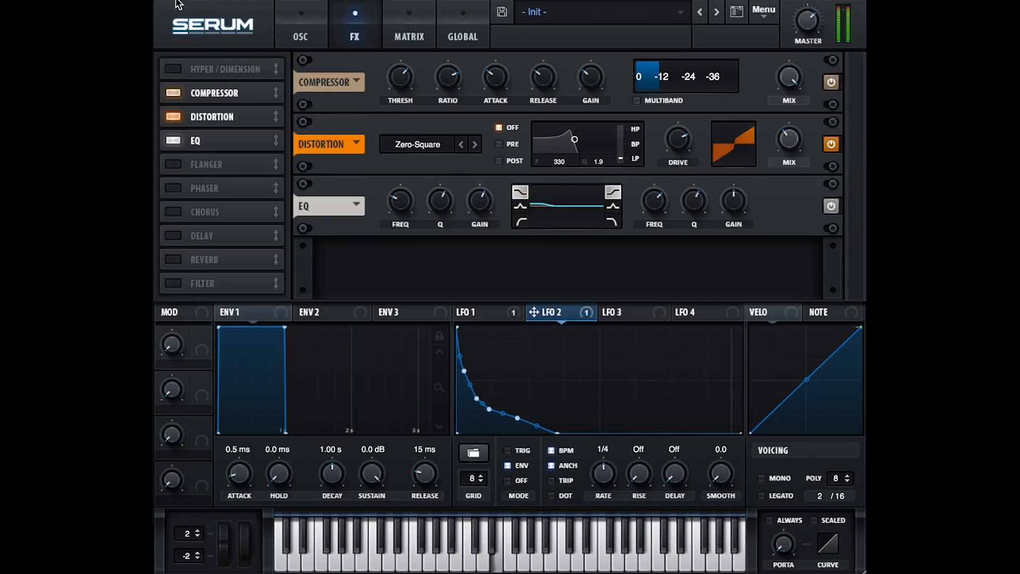
Set the Zero-Square distortion's drive to 53% and return to the oscillator view.
left_click(300, 33)
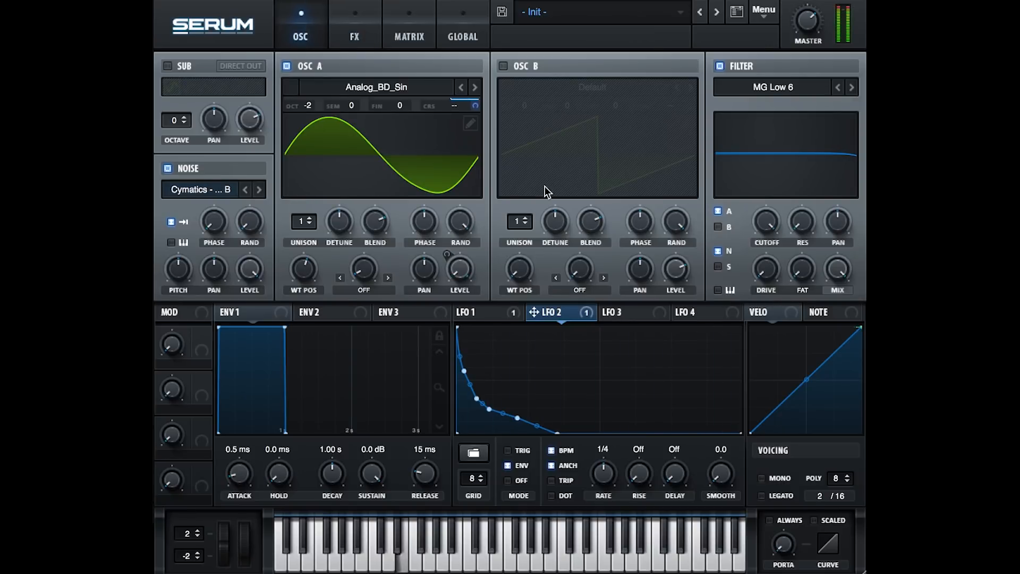
left_click(365, 37)
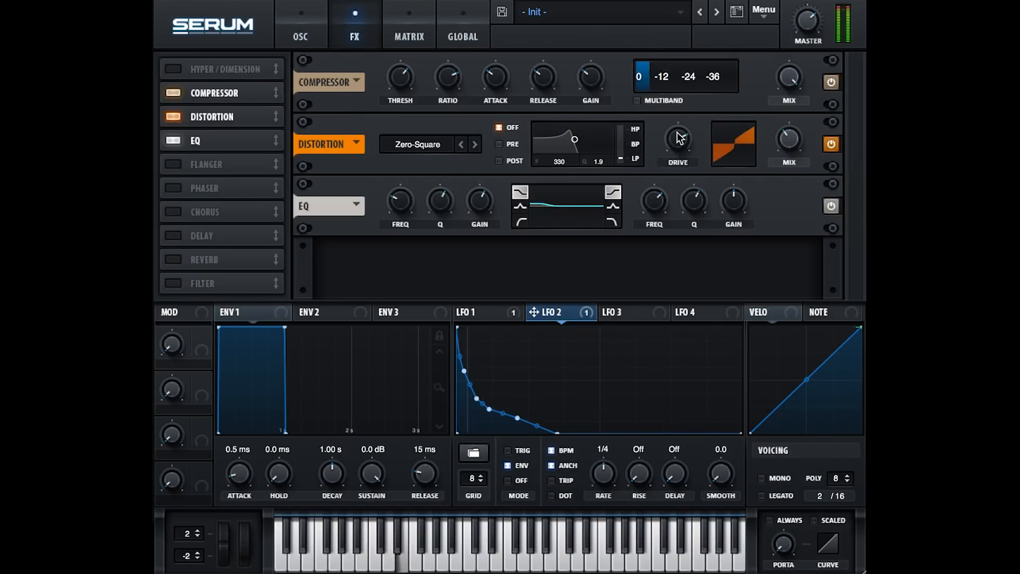
mouse_move(674, 178)
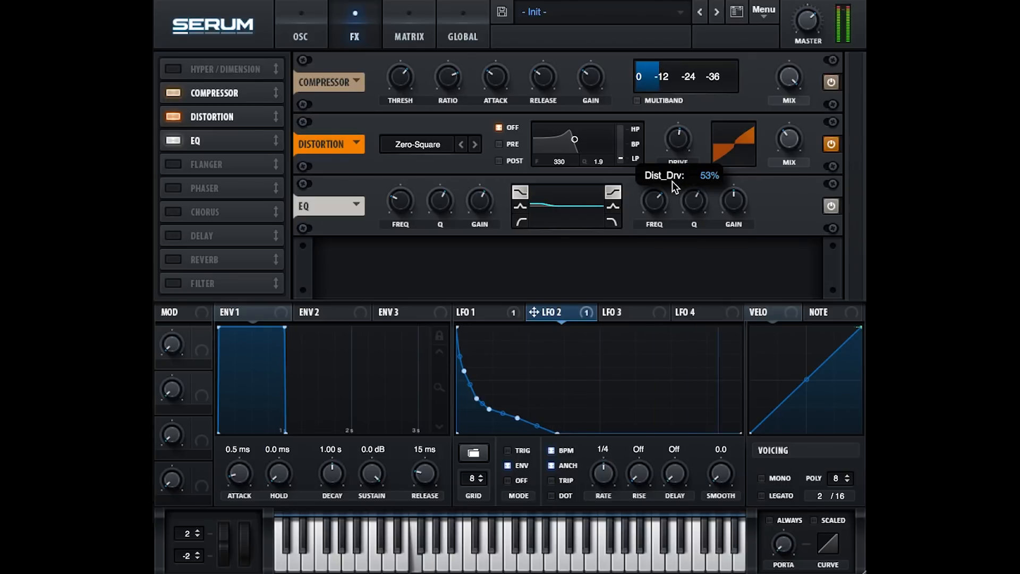
left_click(300, 36)
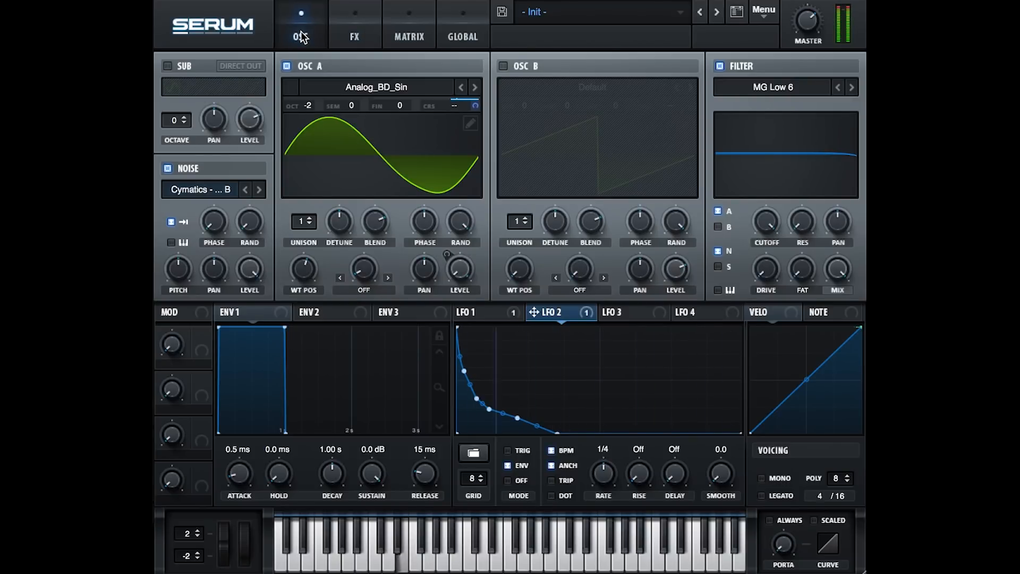
mouse_move(458, 219)
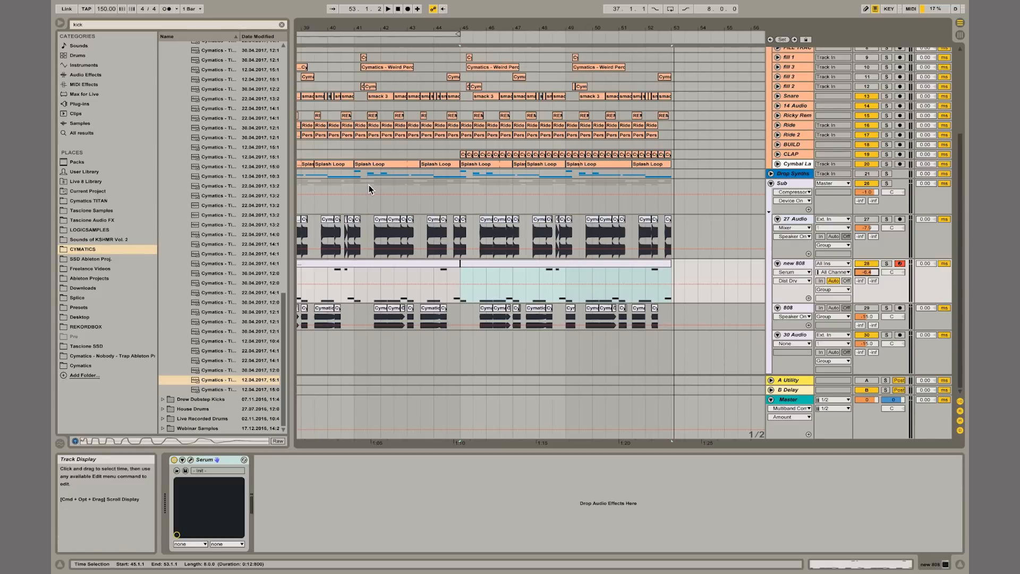
Switch to Ableton Live's arrangement, place the insert marker at bar 41, and select the new 808 track.
left_click(356, 255)
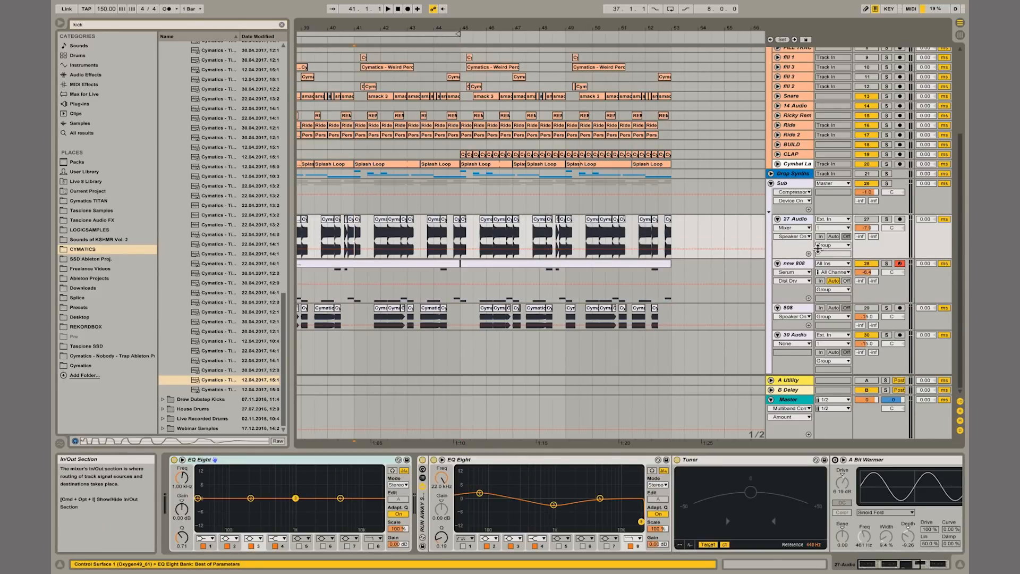
left_click(793, 264)
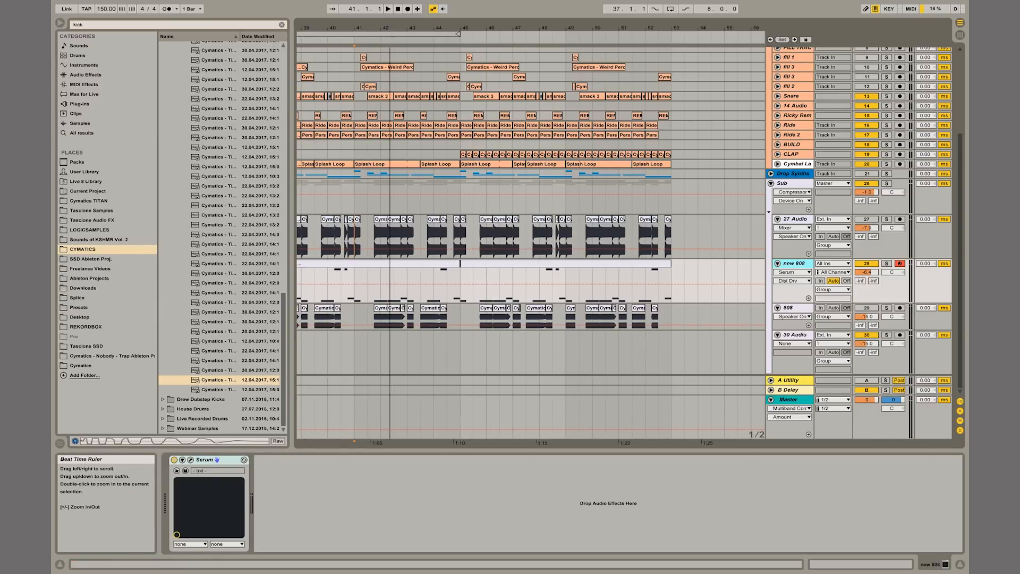
left_click_drag(389, 28, 389, 35)
scroll(470, 192, "left", 5)
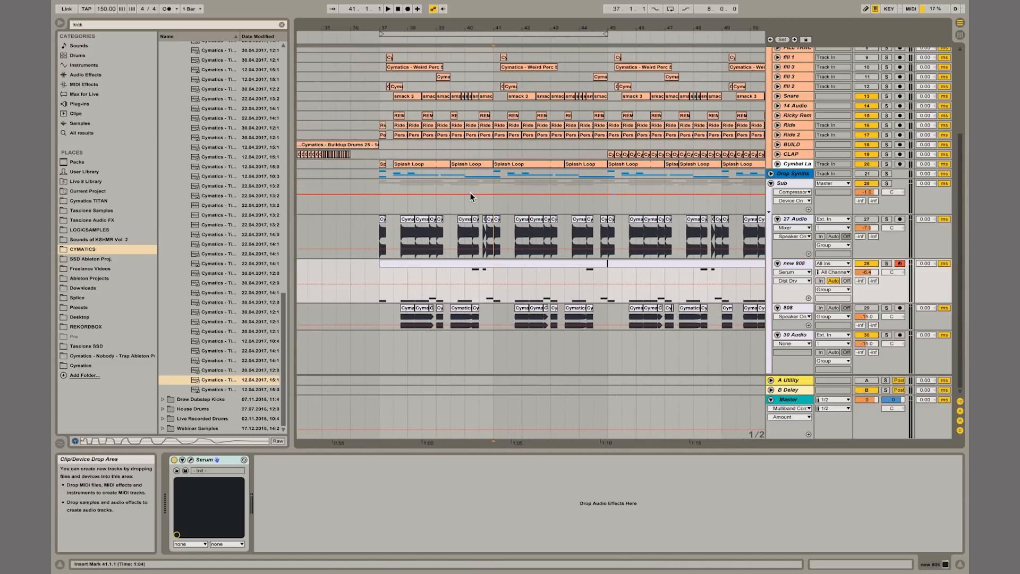